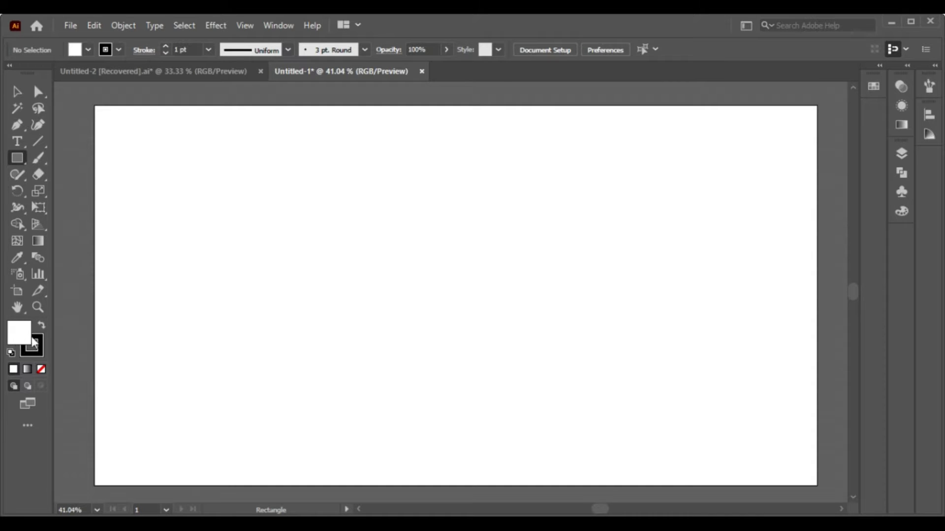
Step: Set the fill colour to black and the stroke to None
click(89, 50)
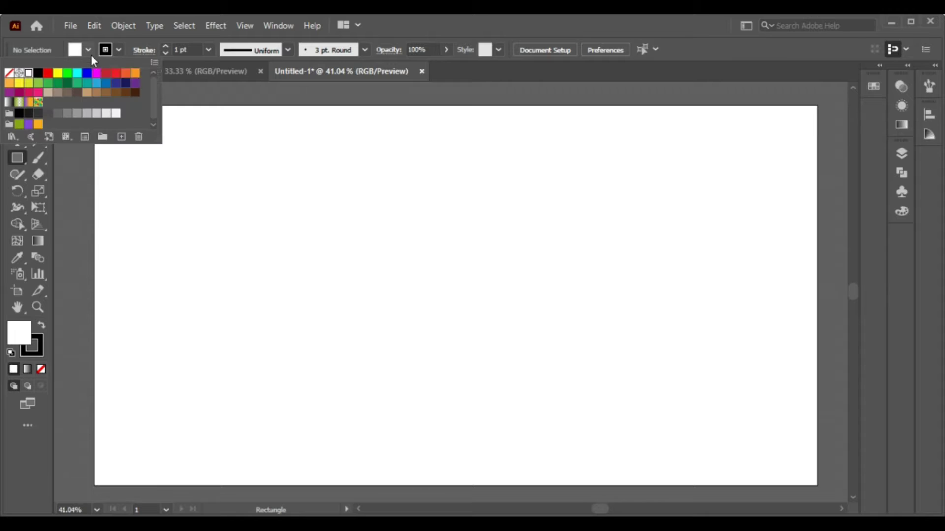
click(39, 73)
click(117, 50)
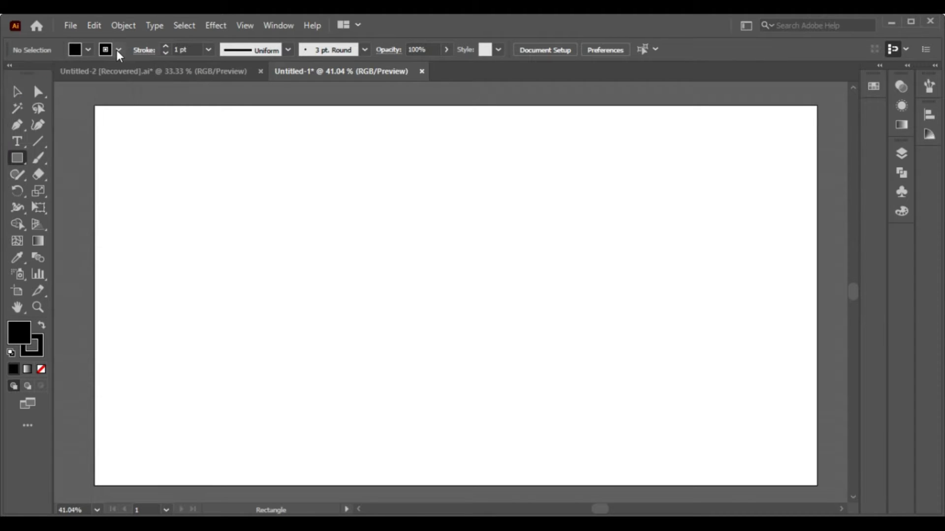
click(117, 49)
click(9, 73)
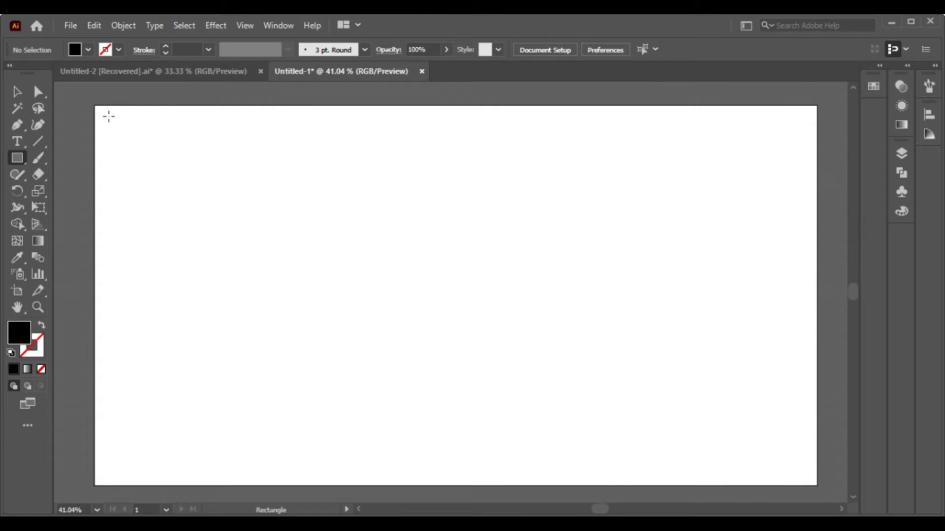
Step: Draw a rectangle covering the entire artboard and lock it as the background
drag(94, 103, 784, 477)
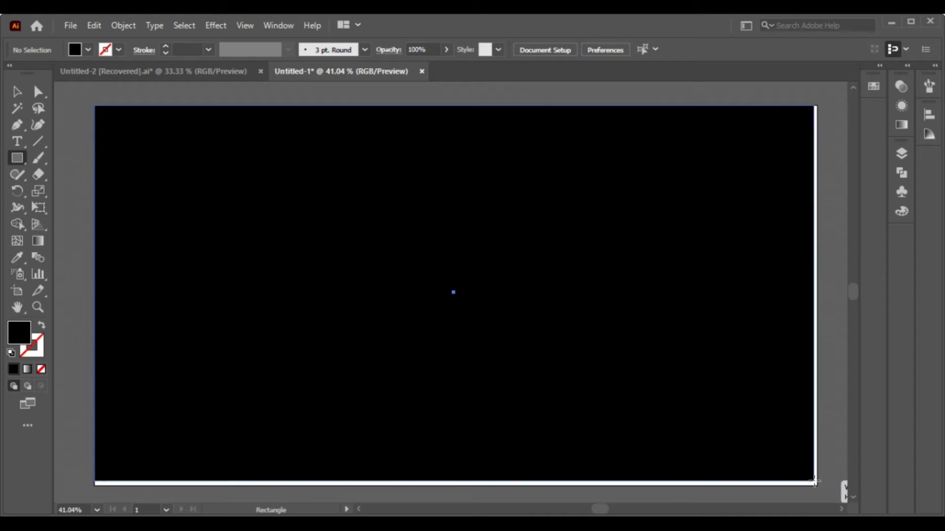
drag(784, 477, 816, 486)
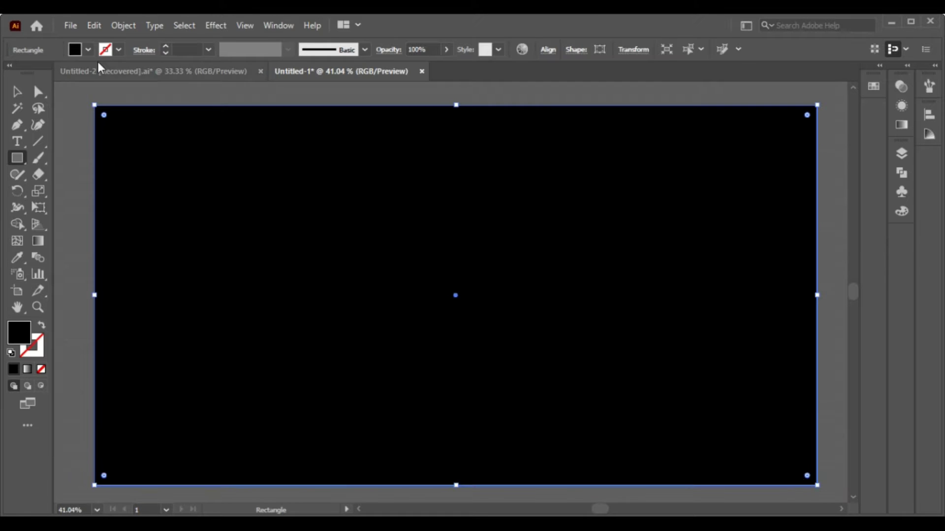
click(120, 26)
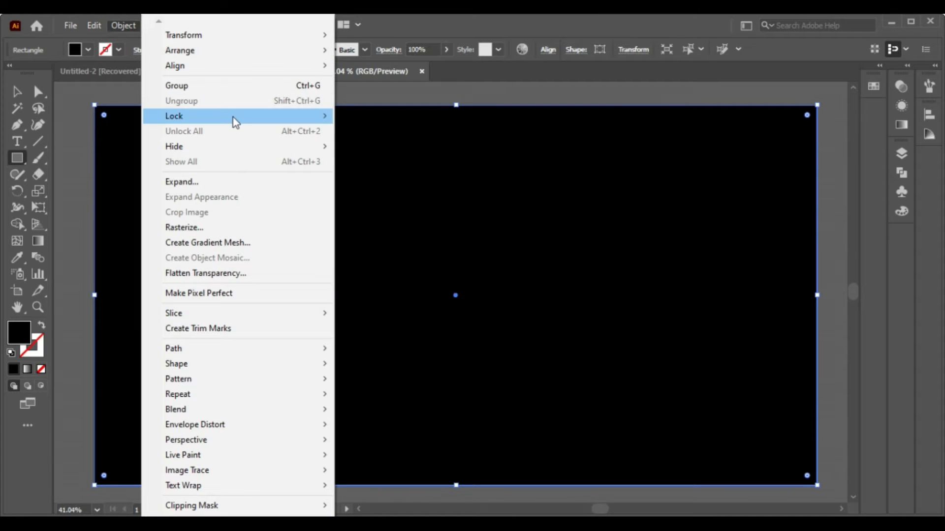
click(364, 116)
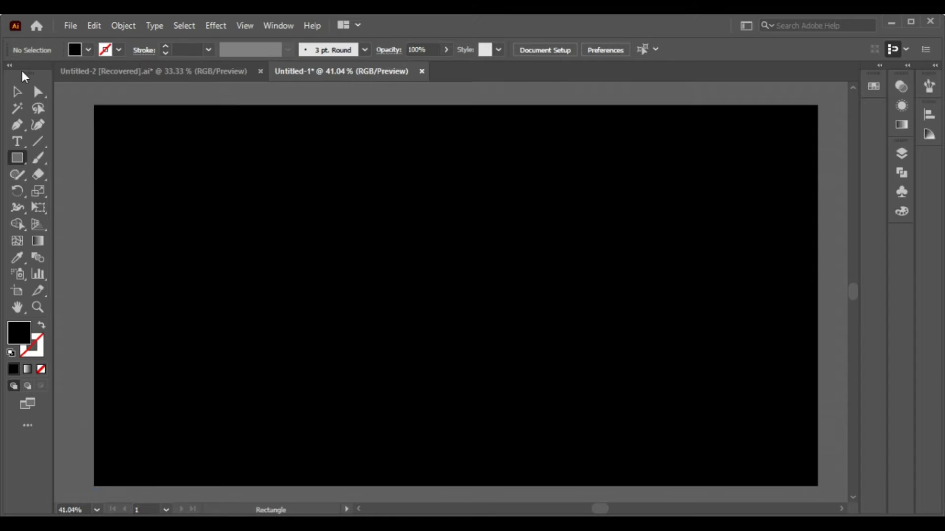
Step: Add a text block on the artboard reading SMOOTH, replacing the placeholder
click(21, 140)
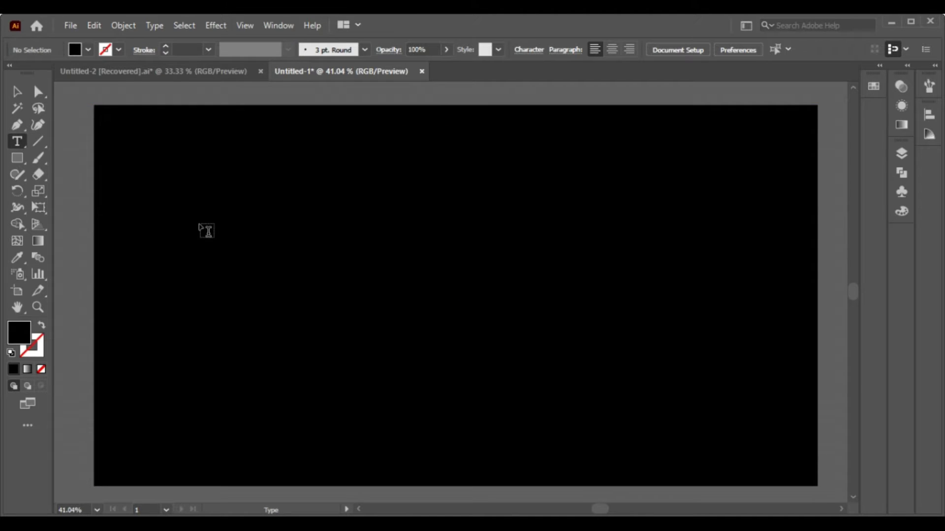
click(246, 248)
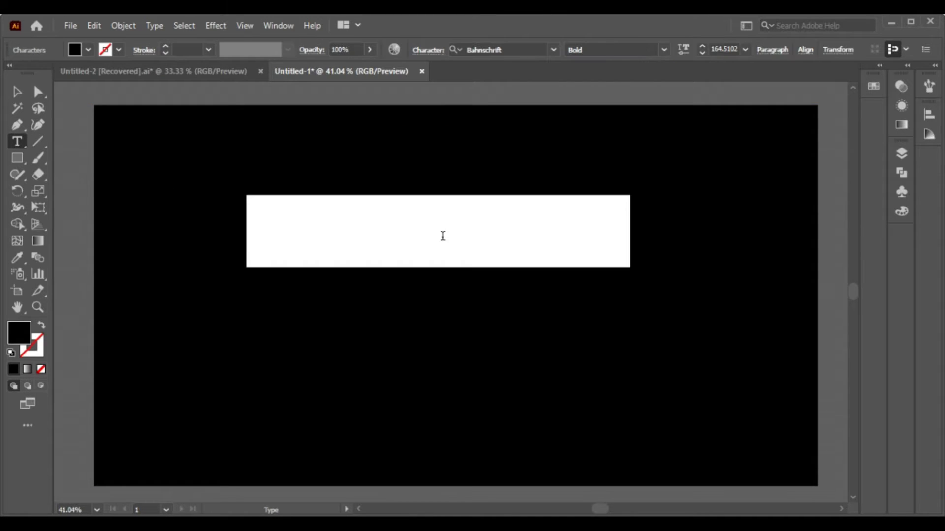
key(BackSpace)
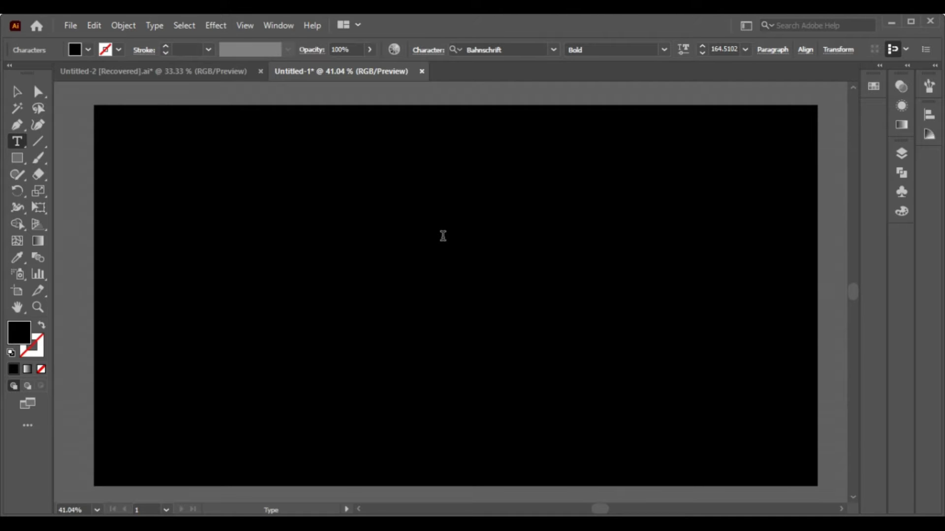
text(SOUN)
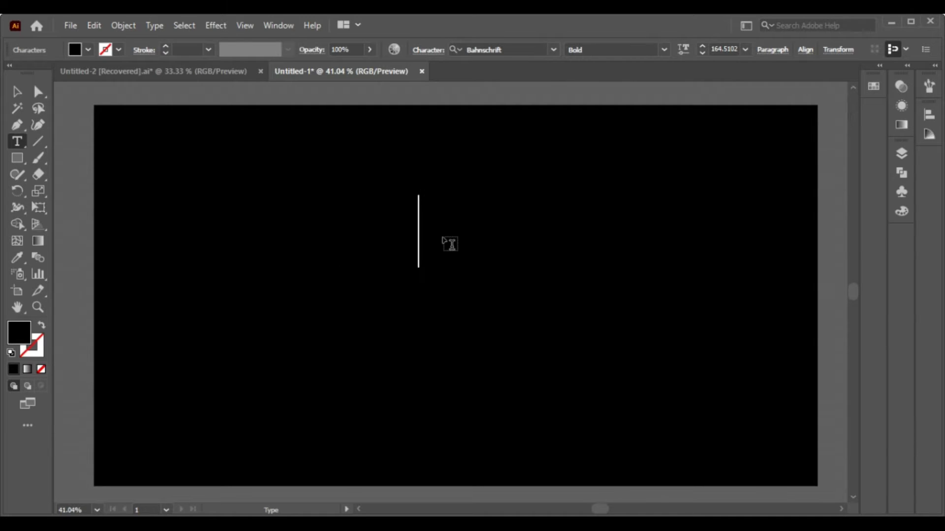
text(ER)
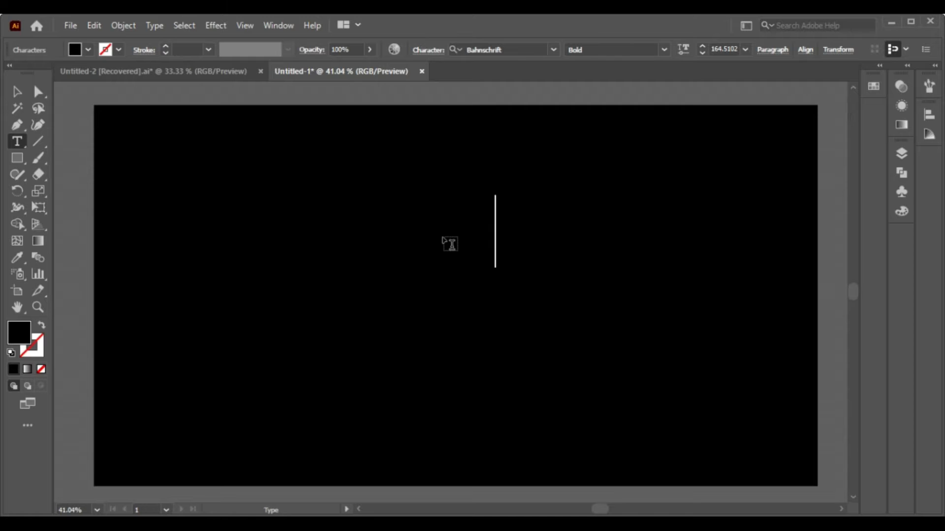
Step: Fill the SMOOTH text white
click(17, 91)
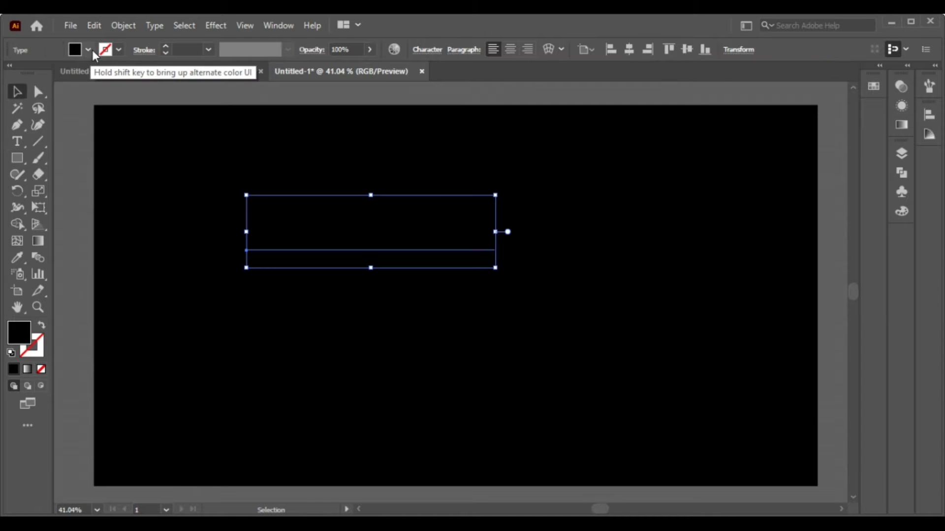
click(92, 50)
click(29, 72)
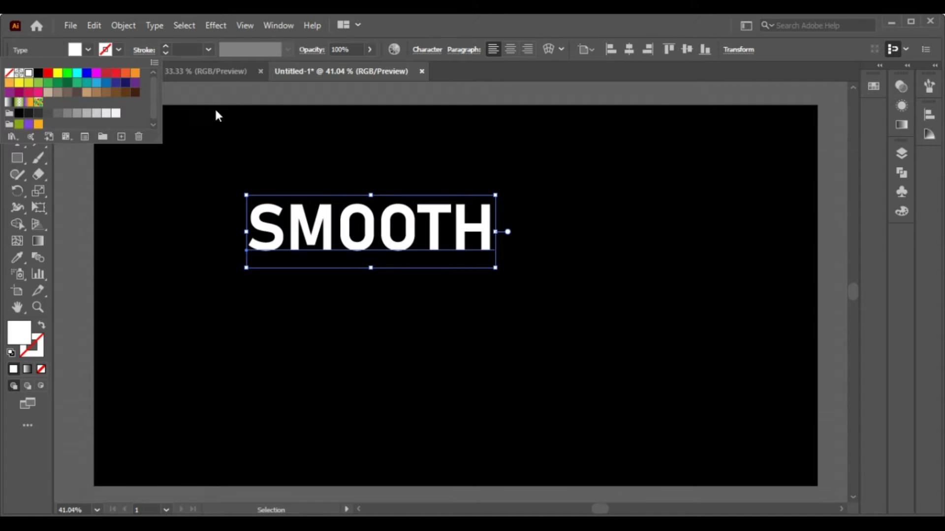
click(261, 135)
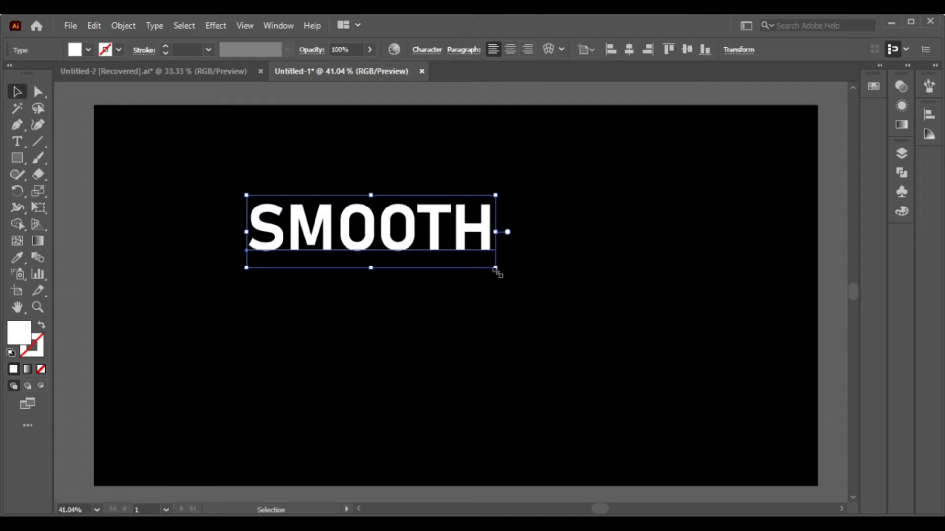
Step: Scale up SMOOTH, align it to the artboard's horizontal and vertical centre, then nudge it into place
drag(496, 270, 612, 359)
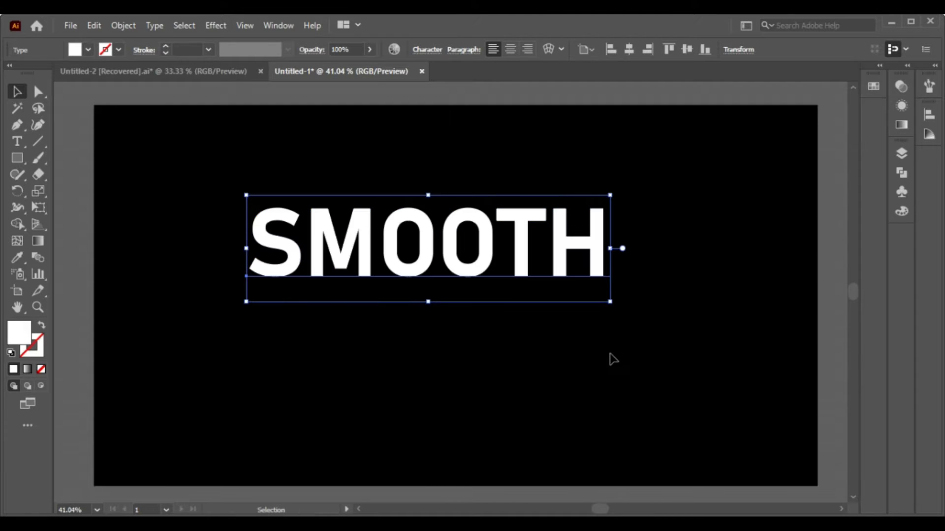
click(629, 49)
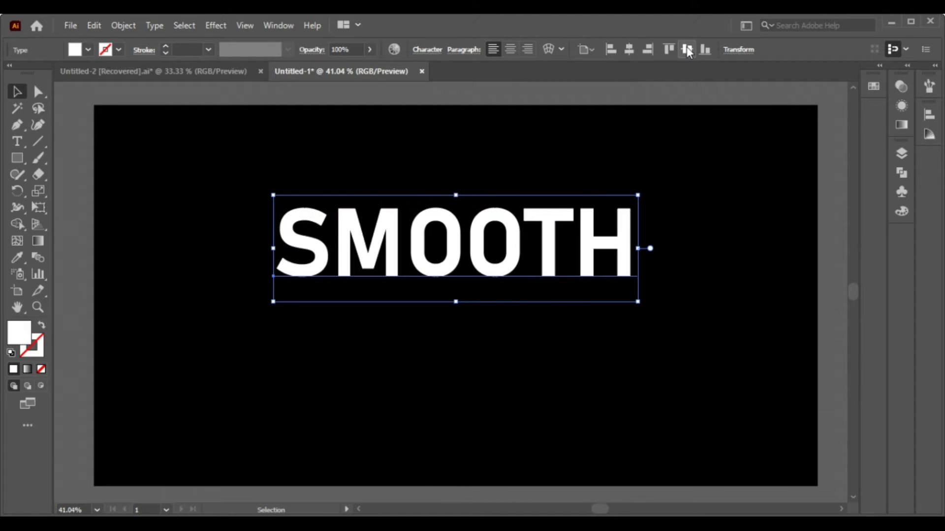
click(687, 49)
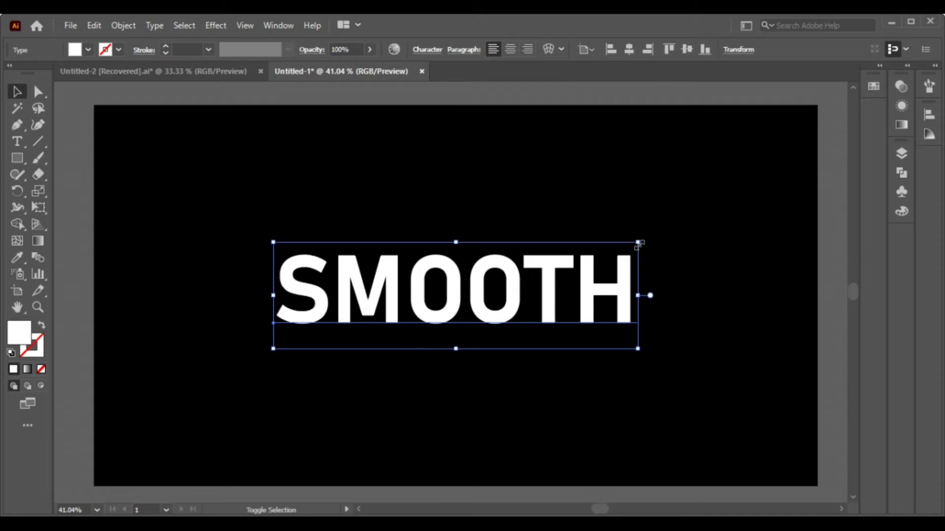
drag(638, 243, 683, 213)
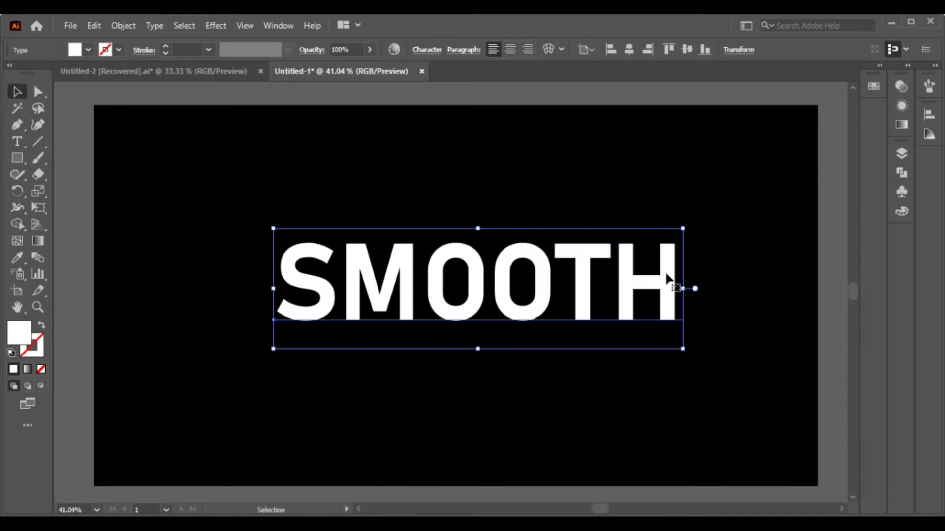
drag(668, 279, 650, 255)
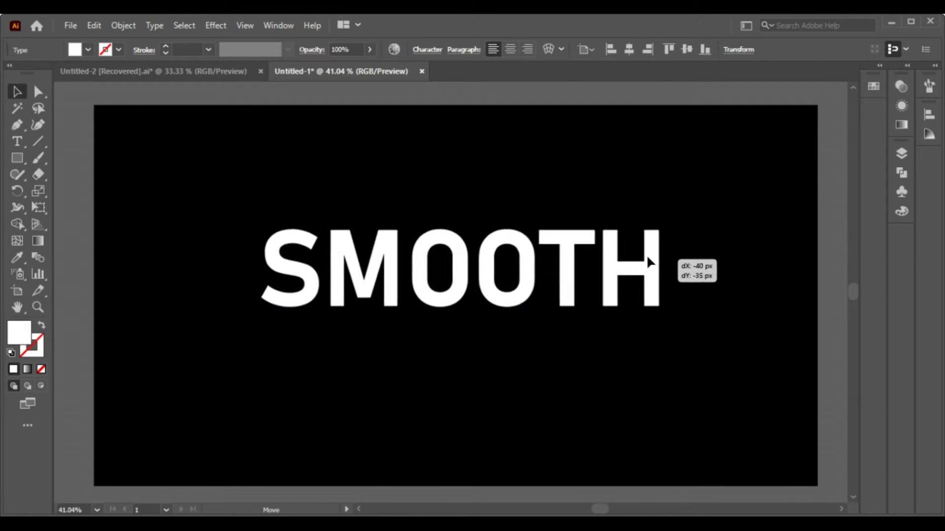
right_click(436, 233)
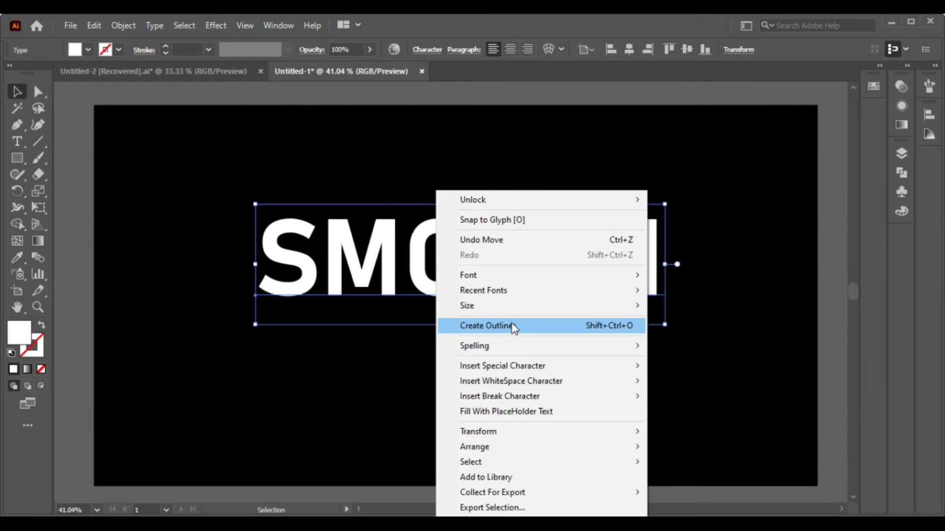
click(557, 129)
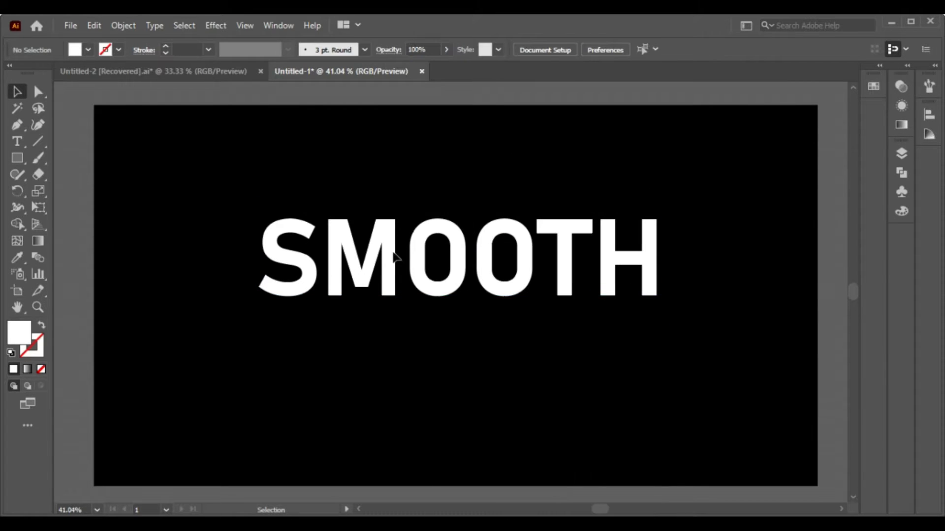
click(393, 252)
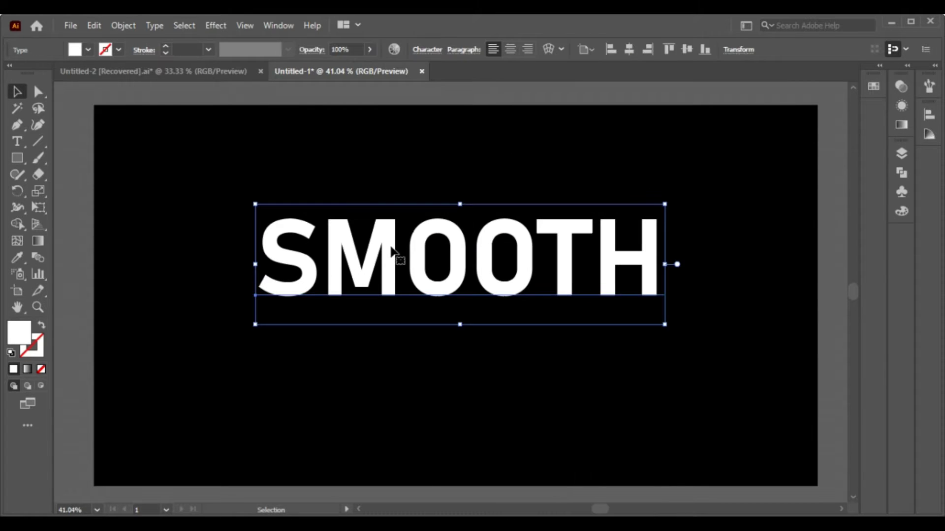
Step: Widen SMOOTH's letter tracking to 200 and align it to the artboard's horizontal centre
click(429, 50)
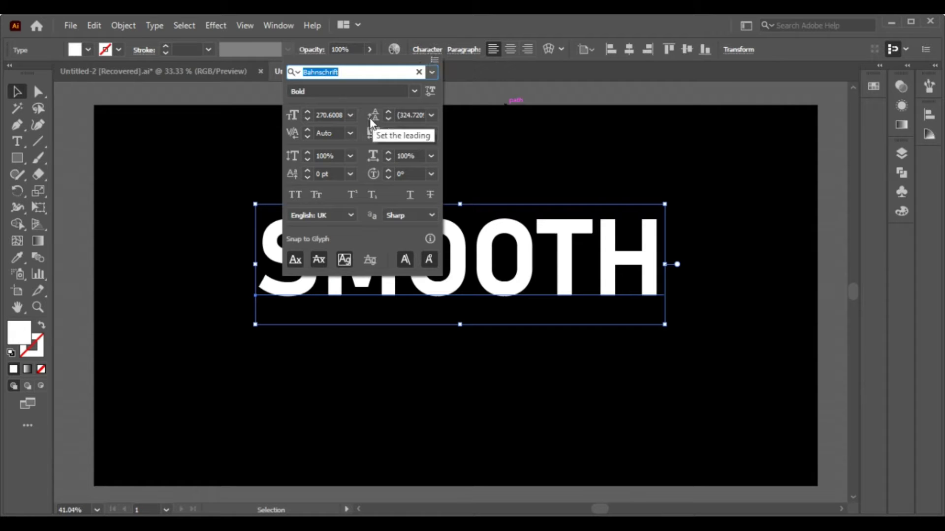
click(432, 135)
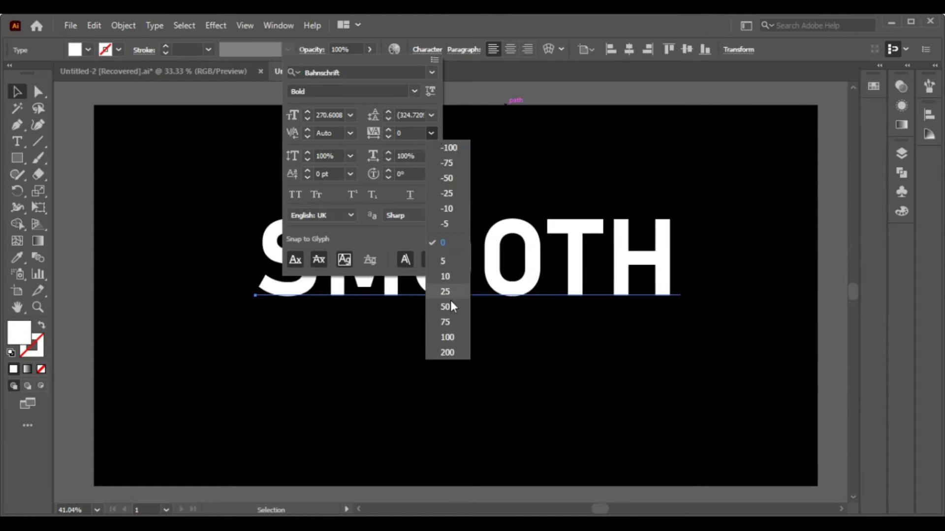
click(459, 348)
click(523, 158)
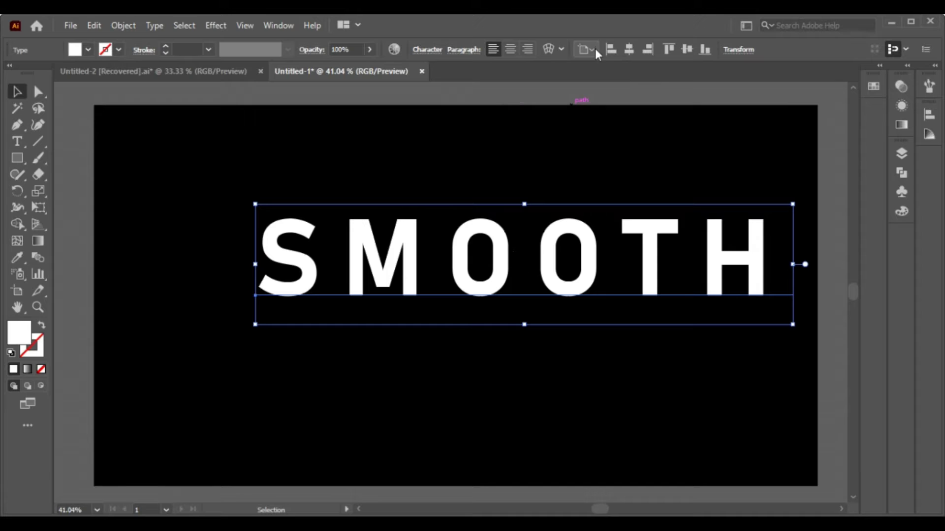
click(623, 50)
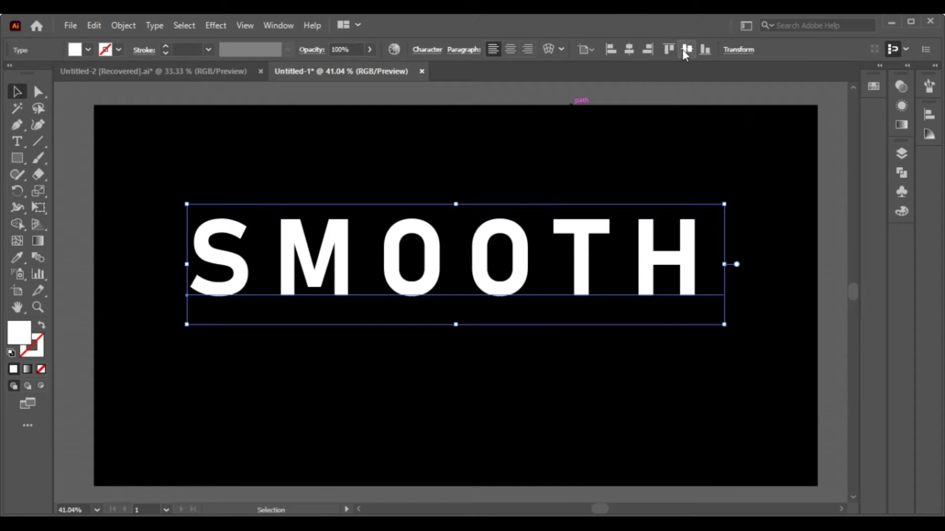
Step: Convert SMOOTH to outlines and merge each letter's pieces with Pathfinder Unite
right_click(501, 213)
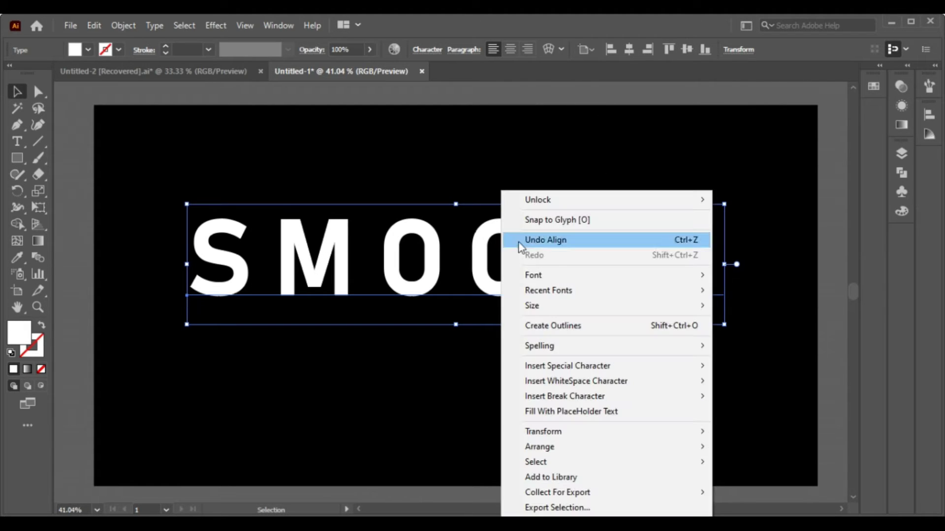
click(561, 327)
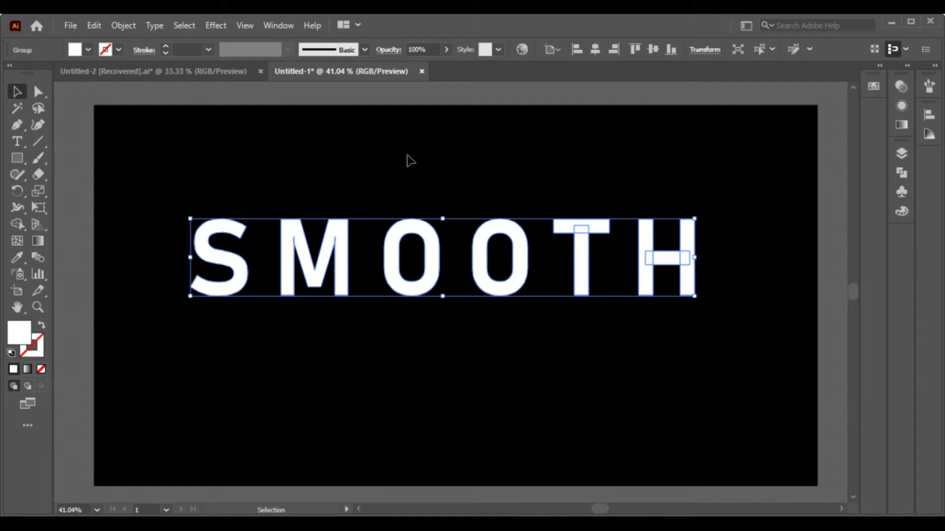
click(271, 27)
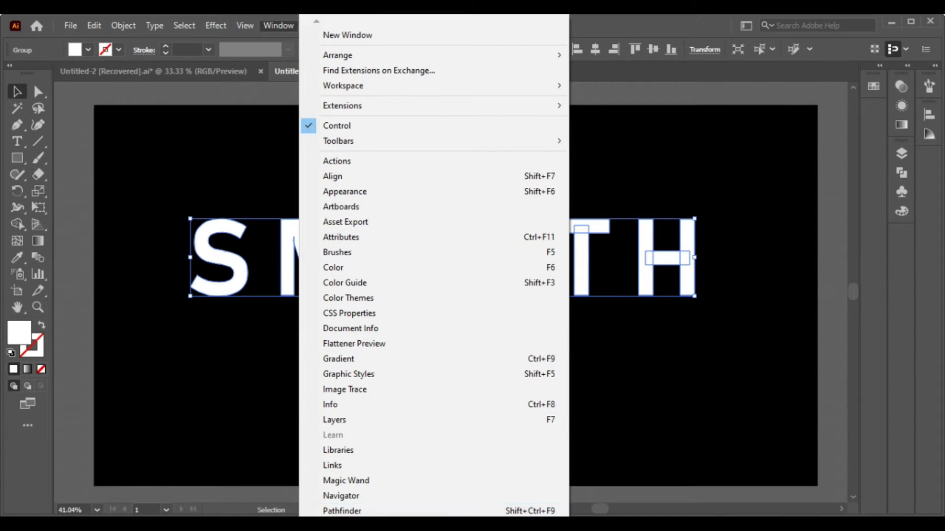
scroll(345, 515, down, 1)
scroll(345, 514, down, 2)
scroll(344, 514, down, 2)
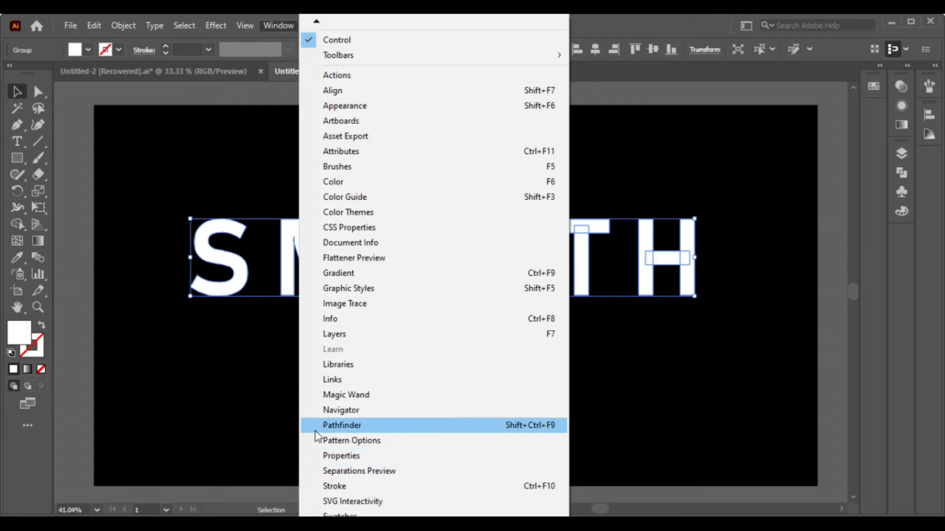
click(336, 425)
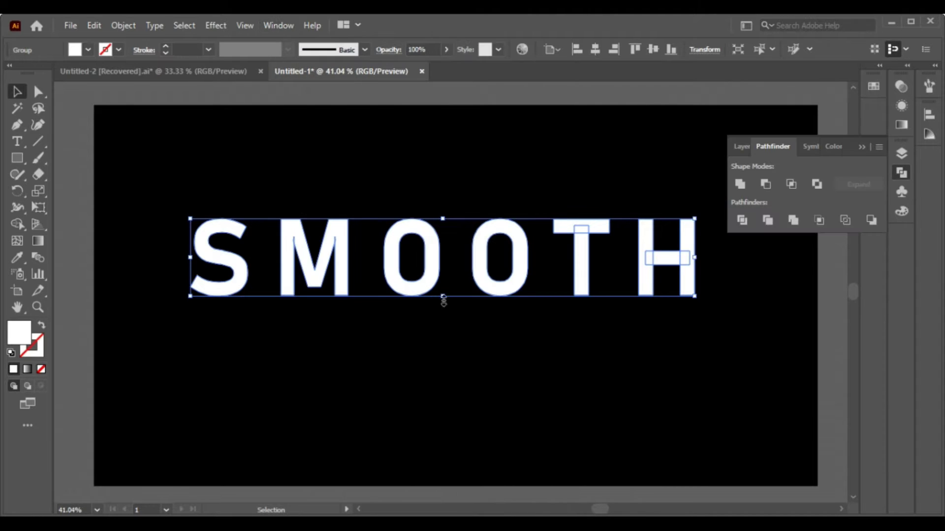
click(741, 184)
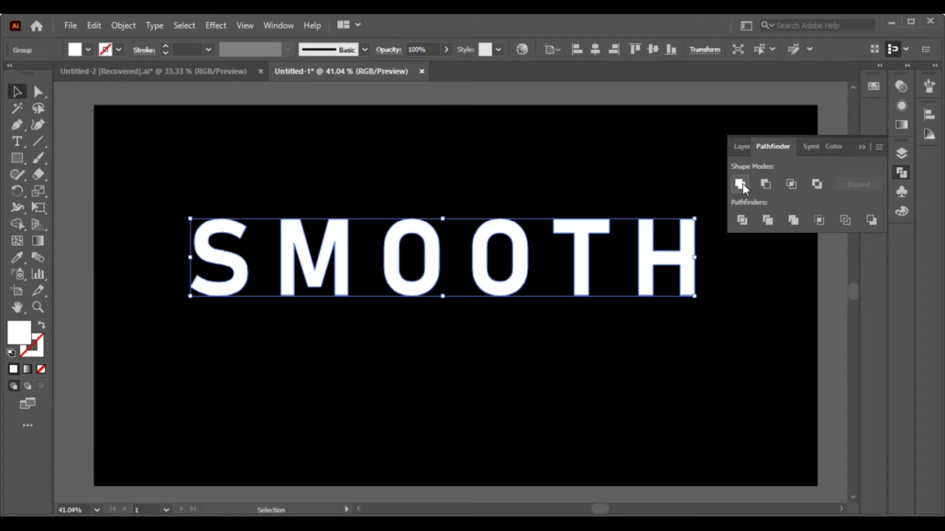
click(861, 147)
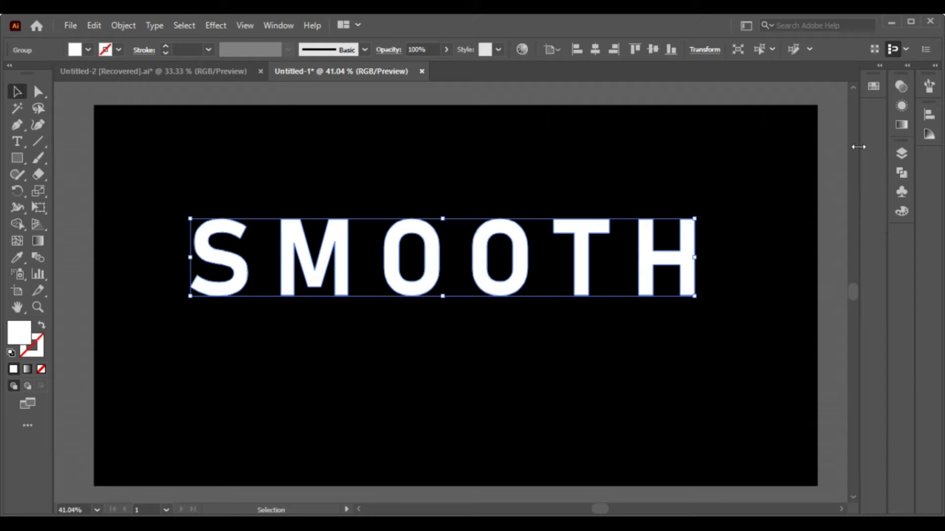
Step: Ungroup the word into separate letter shapes and deselect
right_click(520, 246)
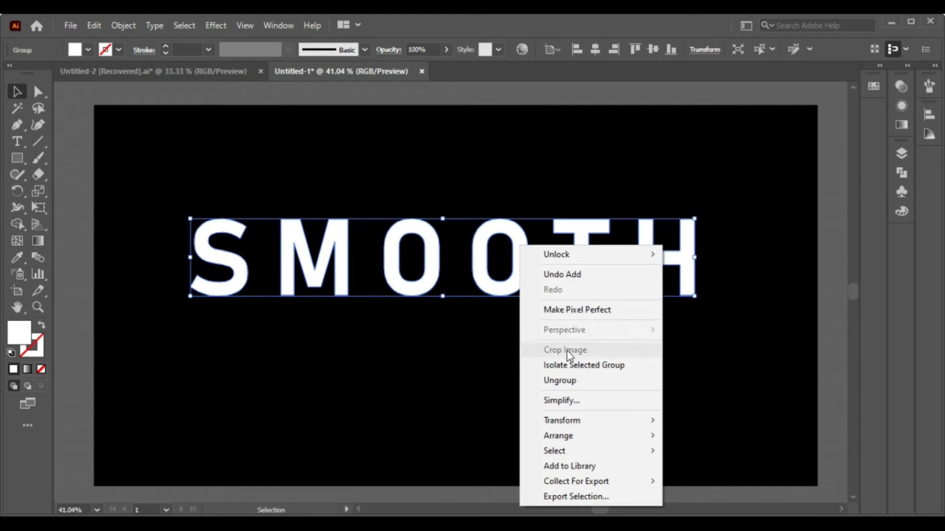
click(569, 381)
click(401, 333)
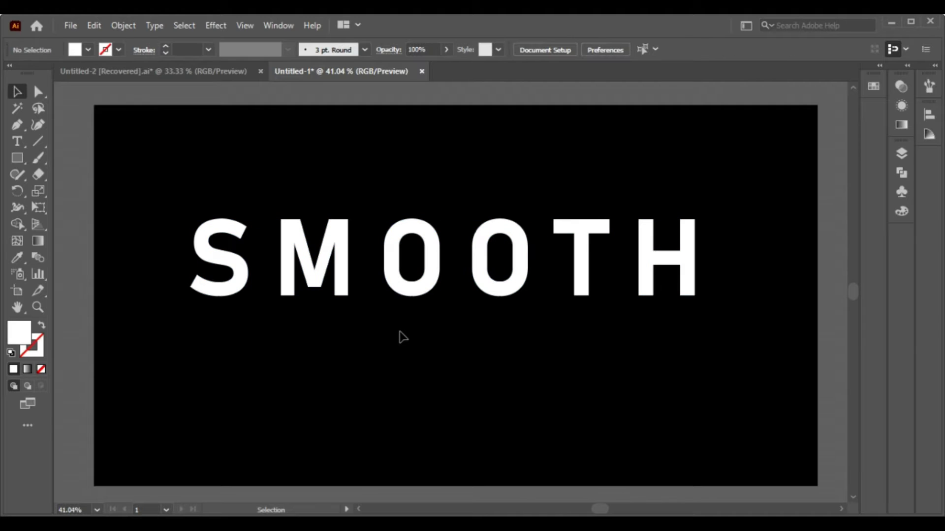
Step: Confirm the letters are separate shapes and float the Layers panel beside the artwork
click(220, 288)
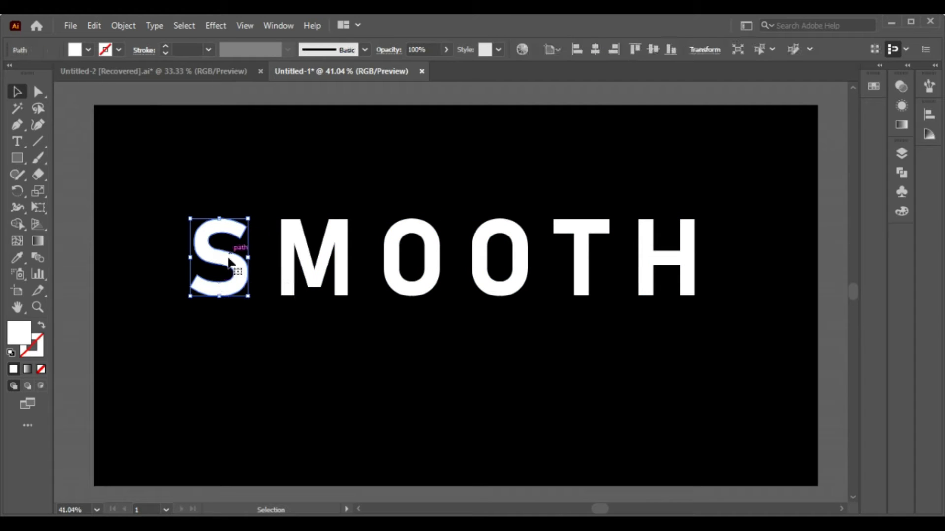
drag(157, 177, 622, 316)
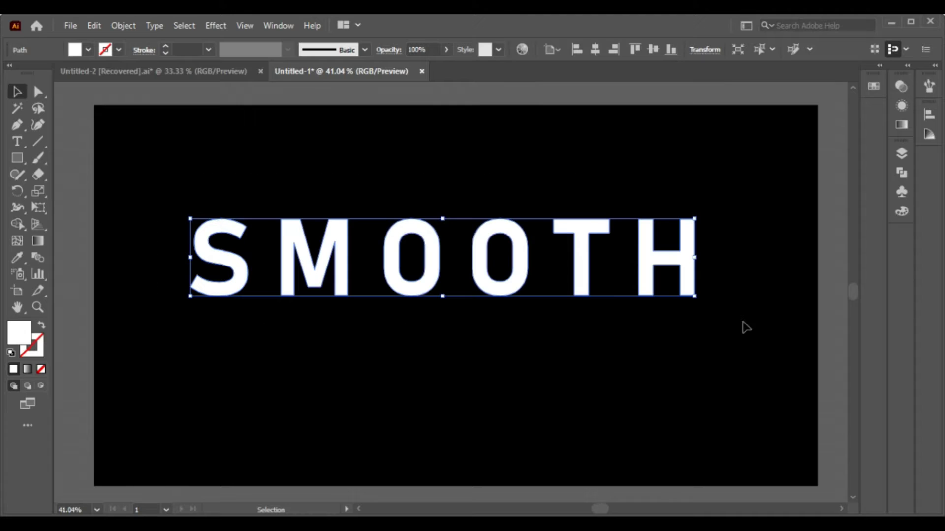
click(798, 254)
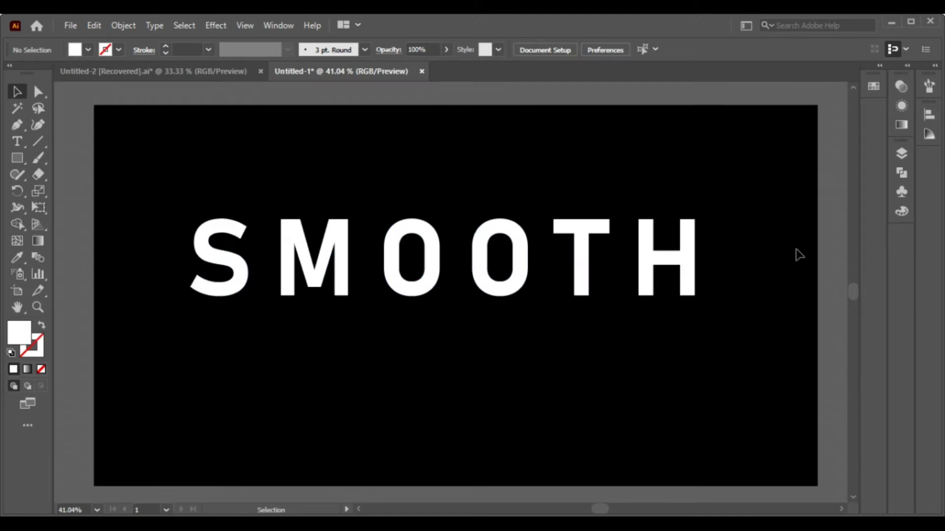
click(900, 154)
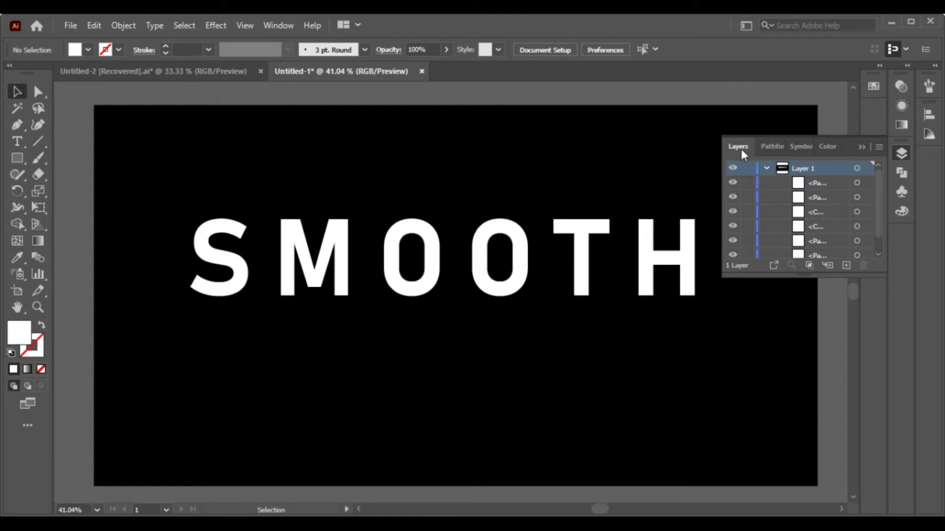
drag(739, 148, 498, 125)
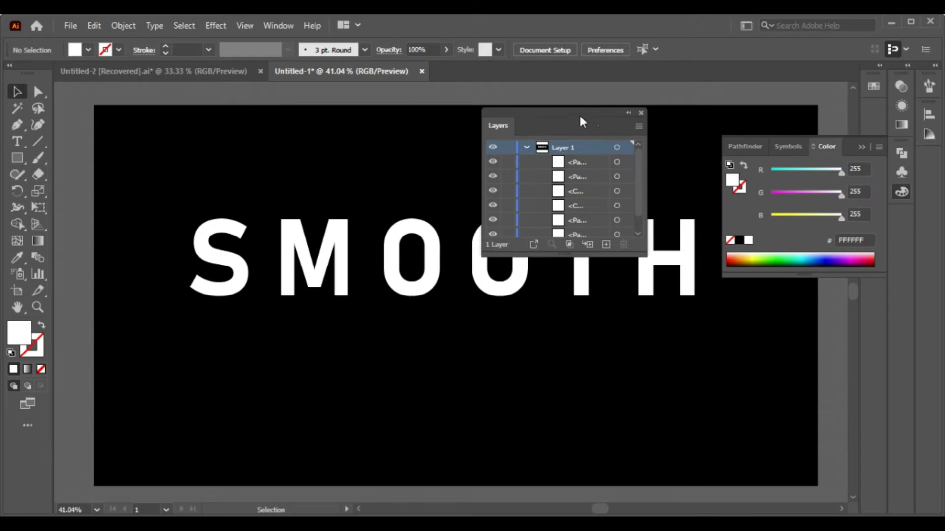
drag(580, 121, 624, 112)
click(863, 145)
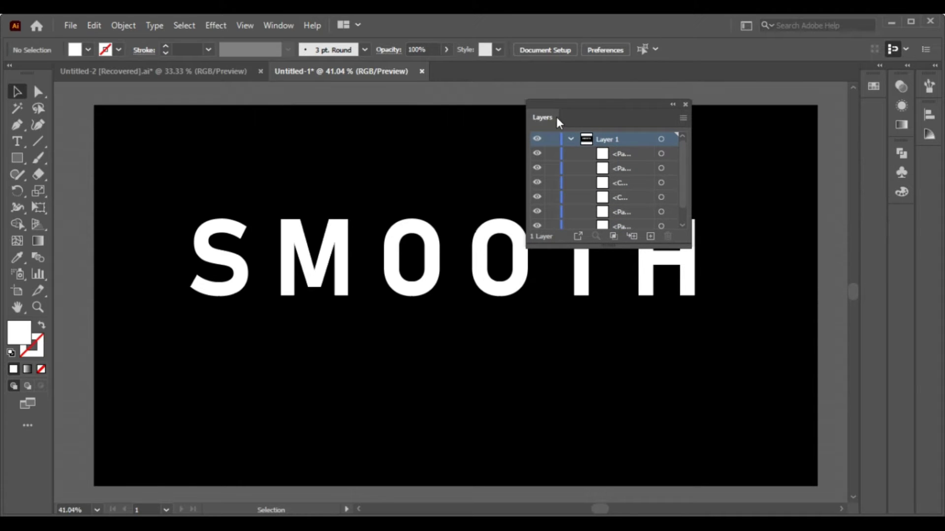
drag(558, 120, 678, 111)
Step: Rename the first two letter layers H and T
click(731, 146)
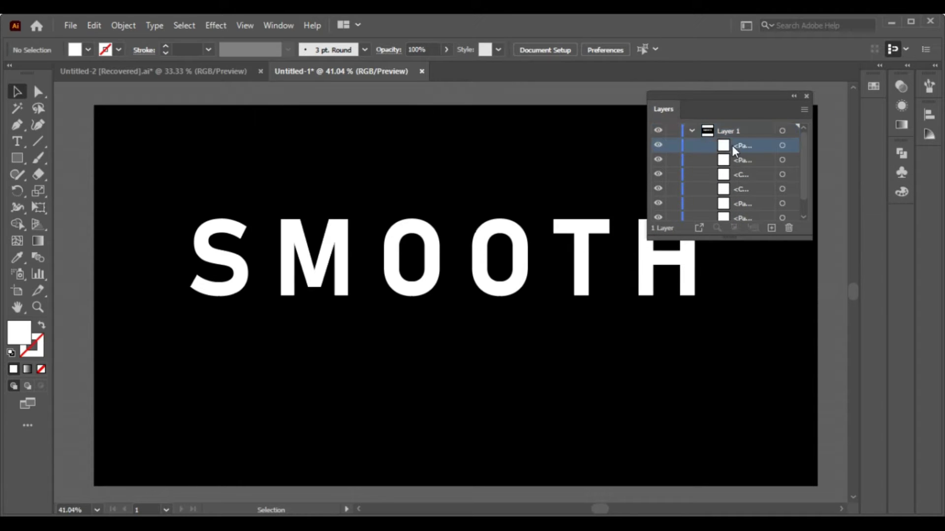
click(790, 146)
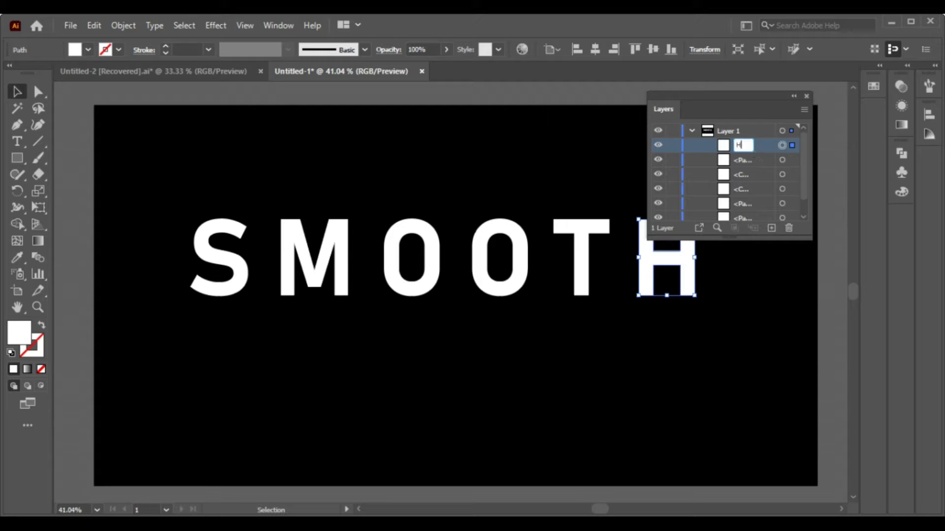
text(H)
click(760, 163)
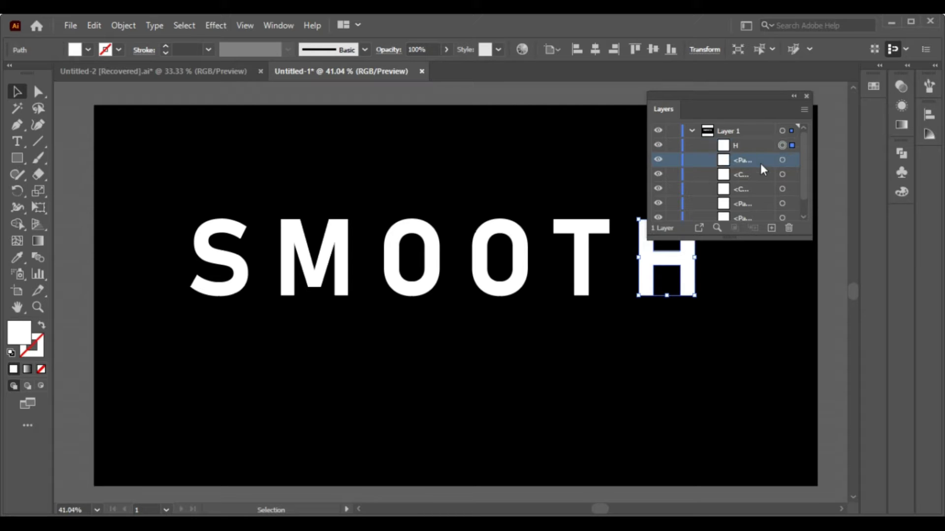
click(792, 161)
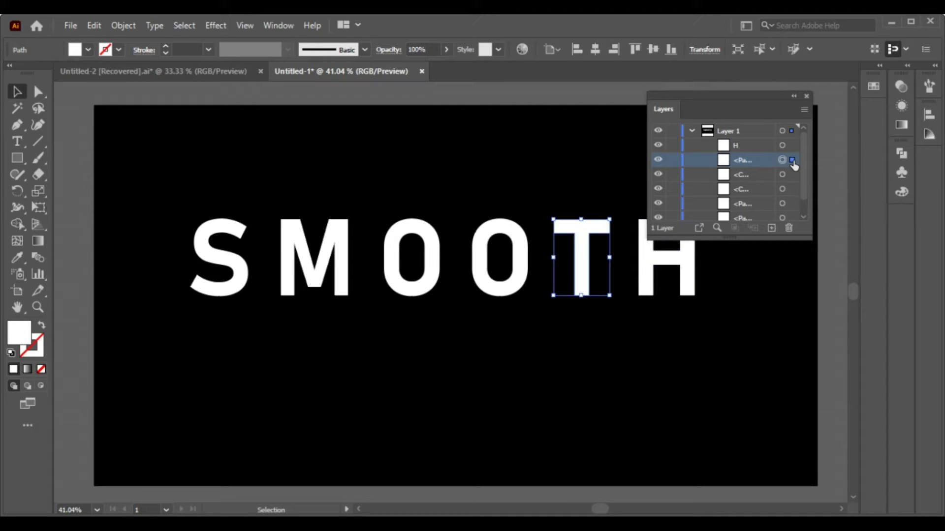
double_click(757, 158)
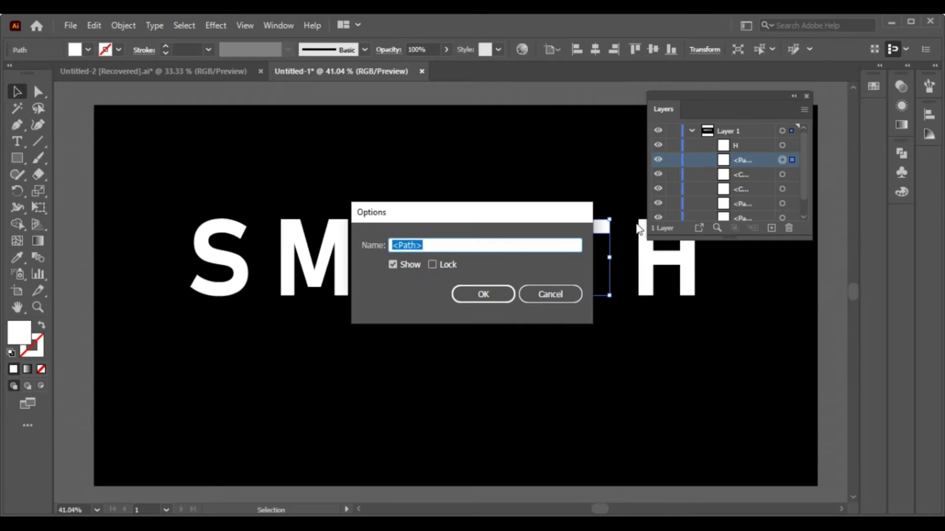
text(T)
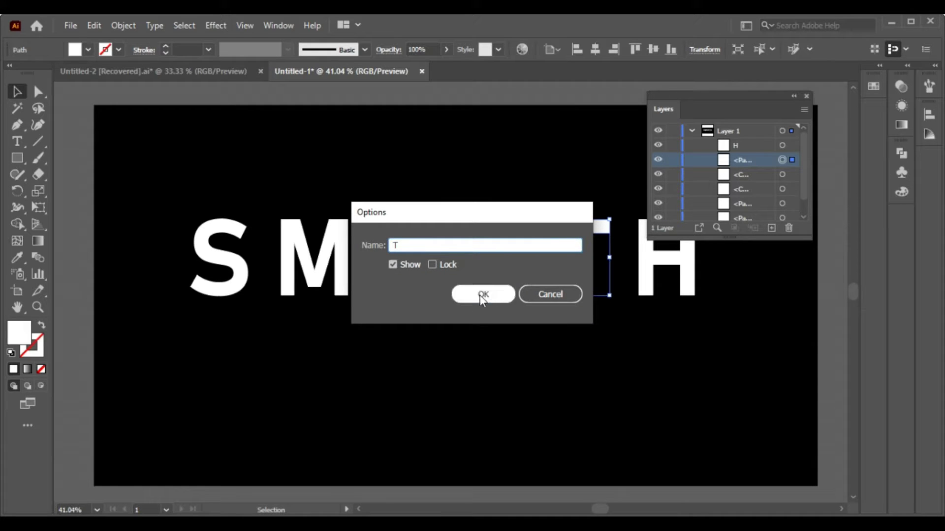
click(472, 298)
Step: Rename both O letter layers to O
click(757, 176)
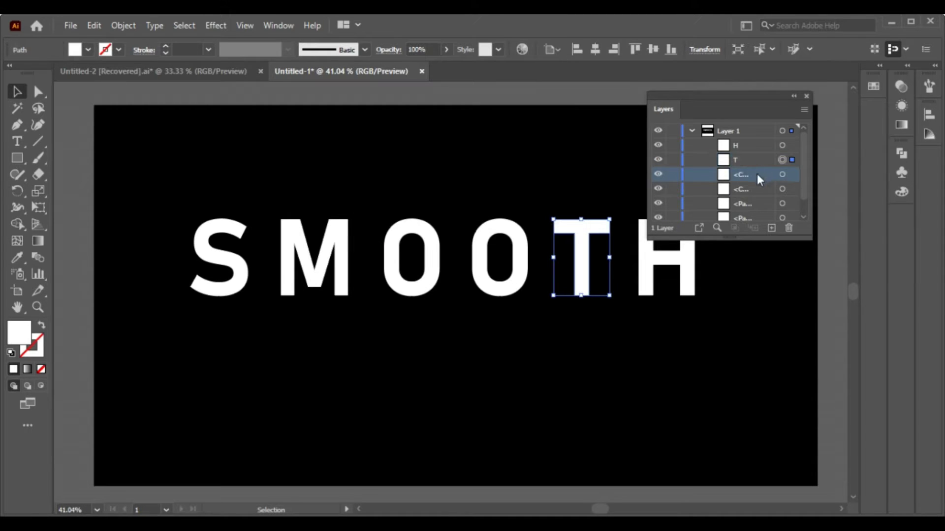
double_click(756, 174)
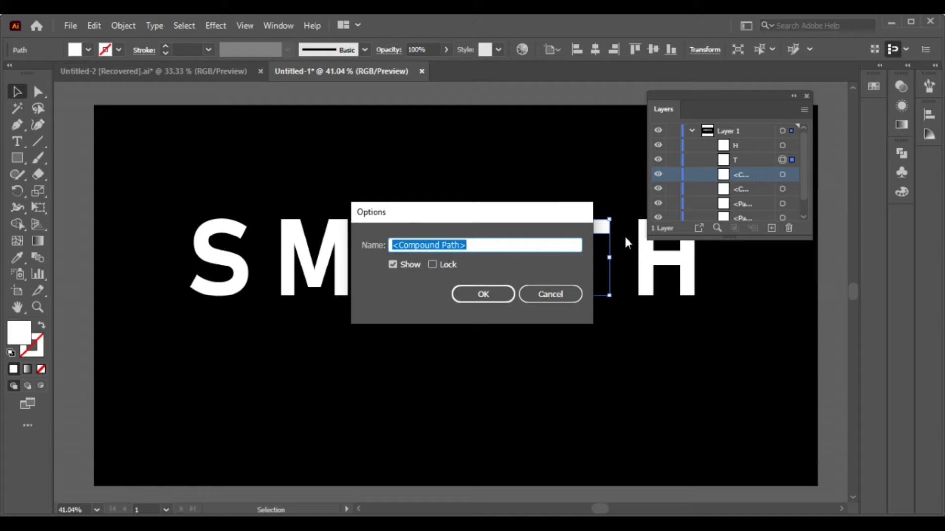
click(559, 297)
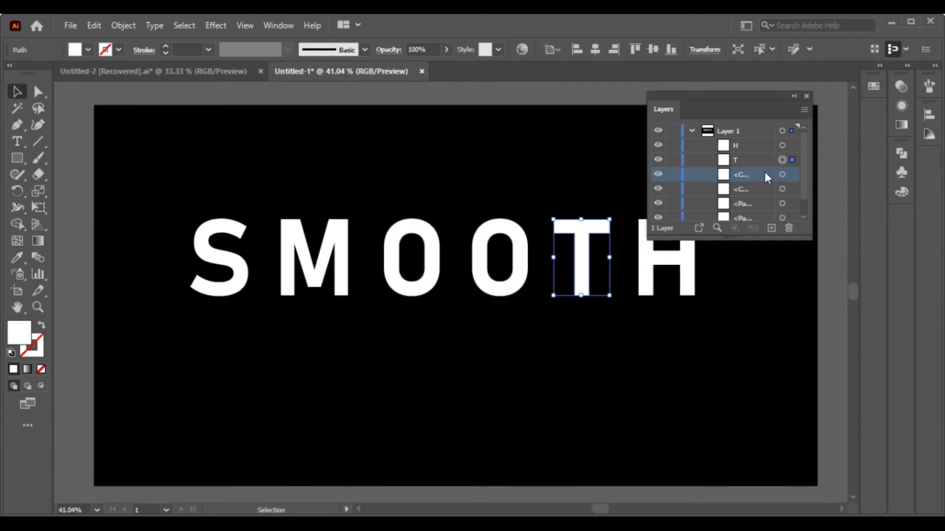
click(794, 176)
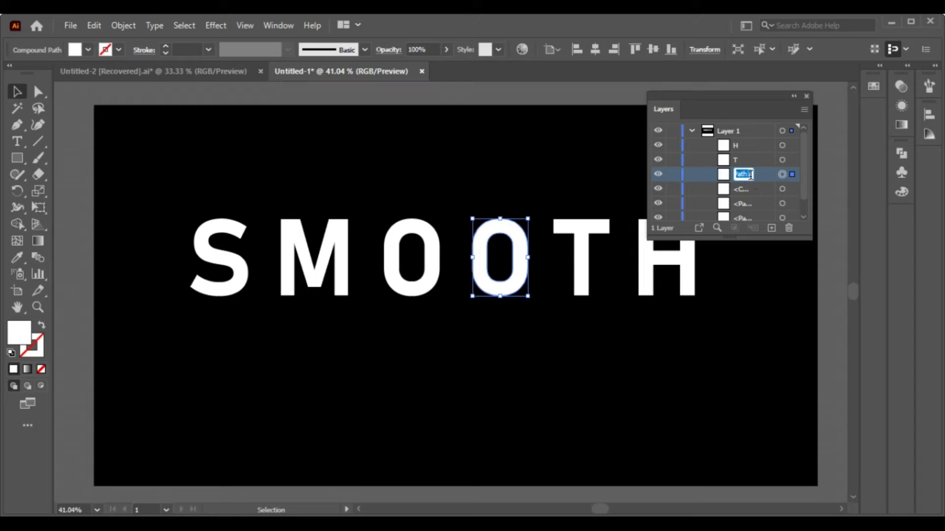
text(O)
key(Return)
click(792, 190)
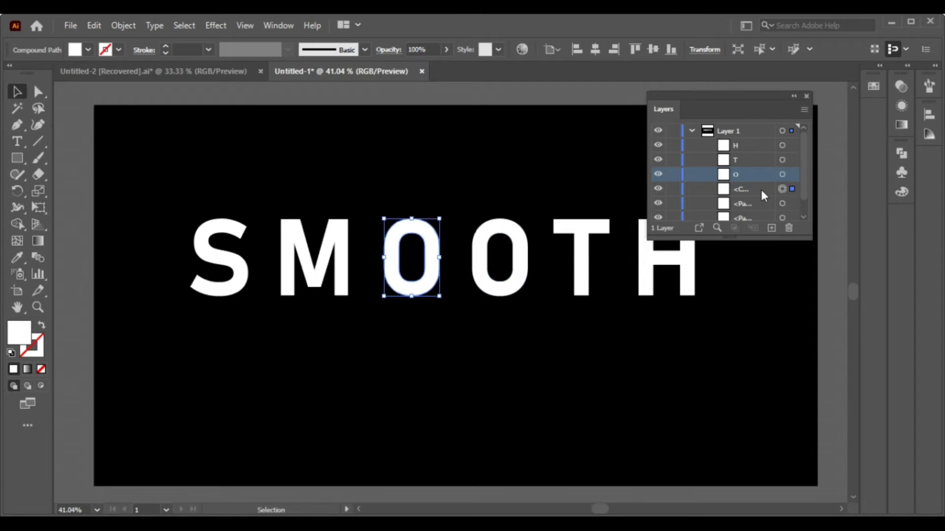
double_click(760, 190)
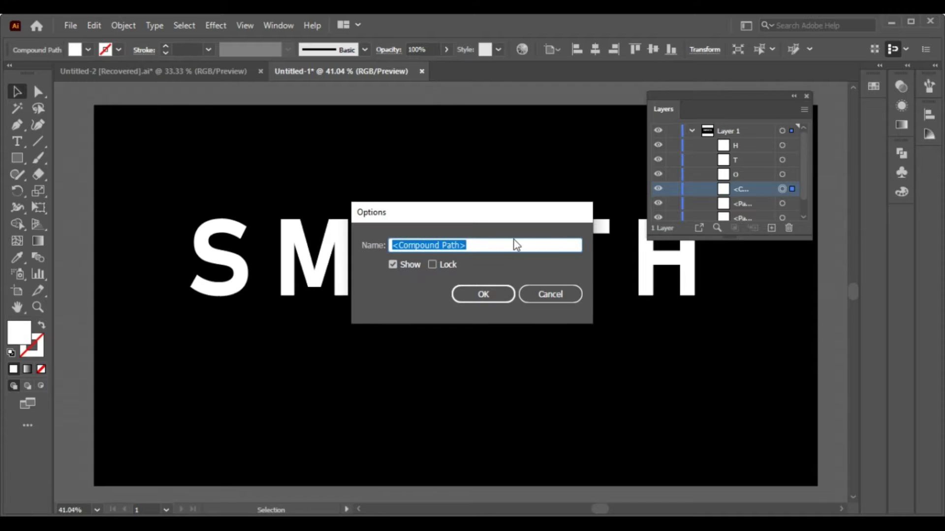
text(O)
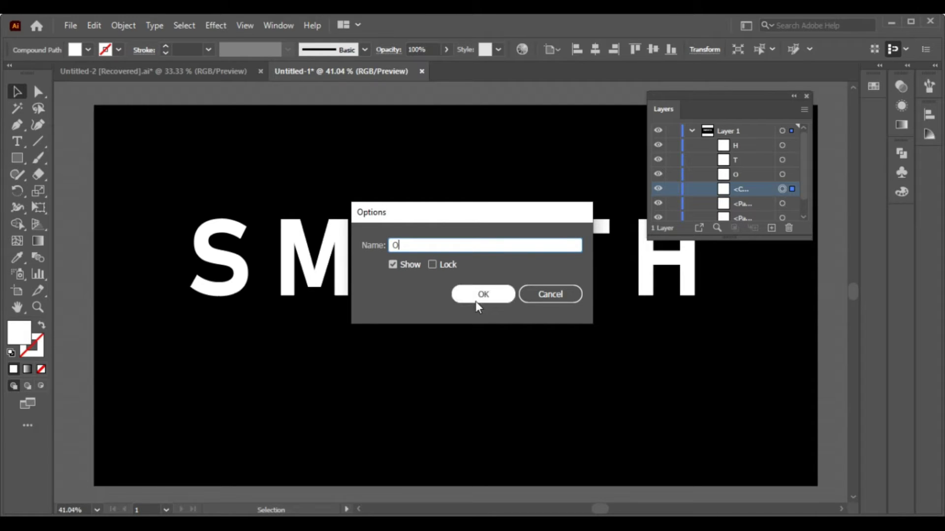
click(476, 298)
Step: Rename the remaining letter layers M and S
click(740, 204)
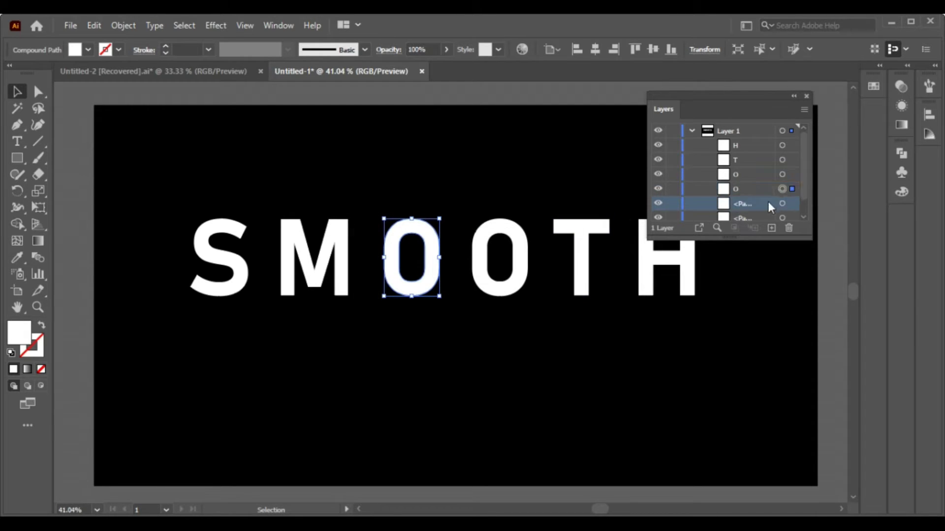
click(783, 203)
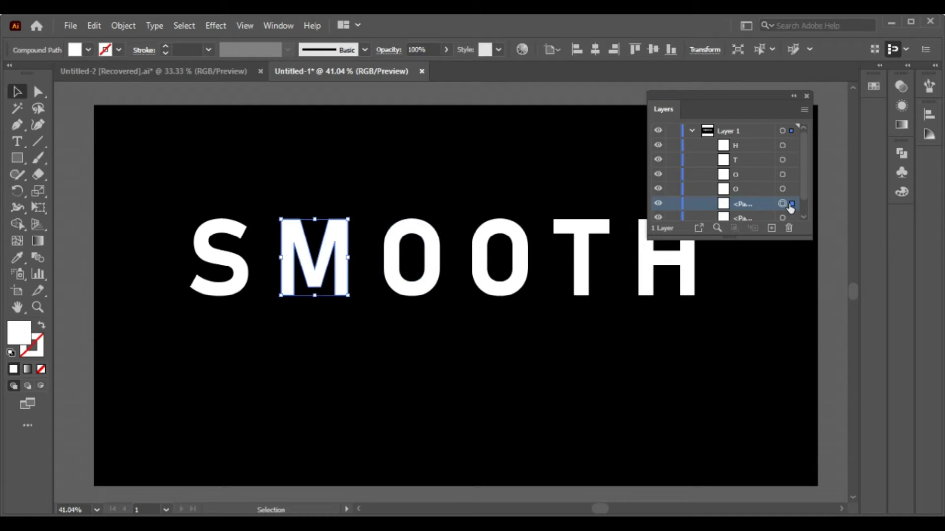
double_click(761, 206)
text(M)
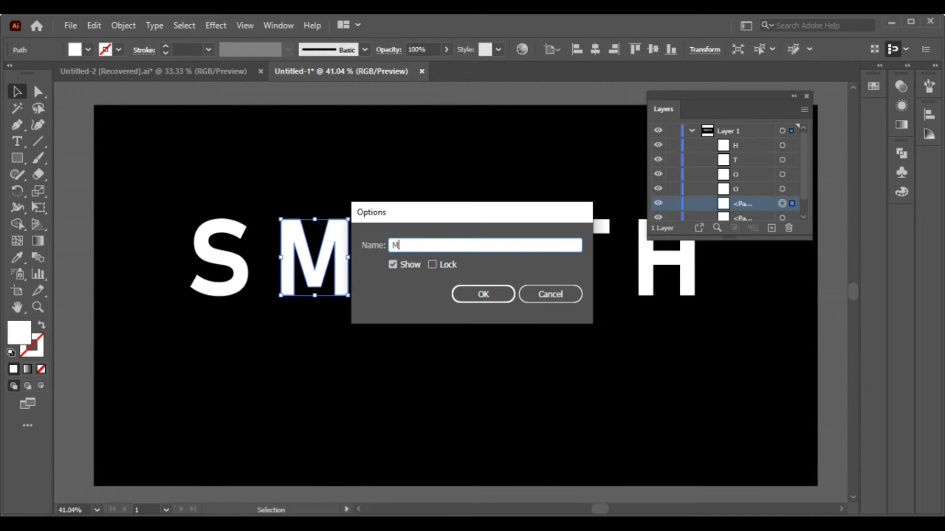
key(Return)
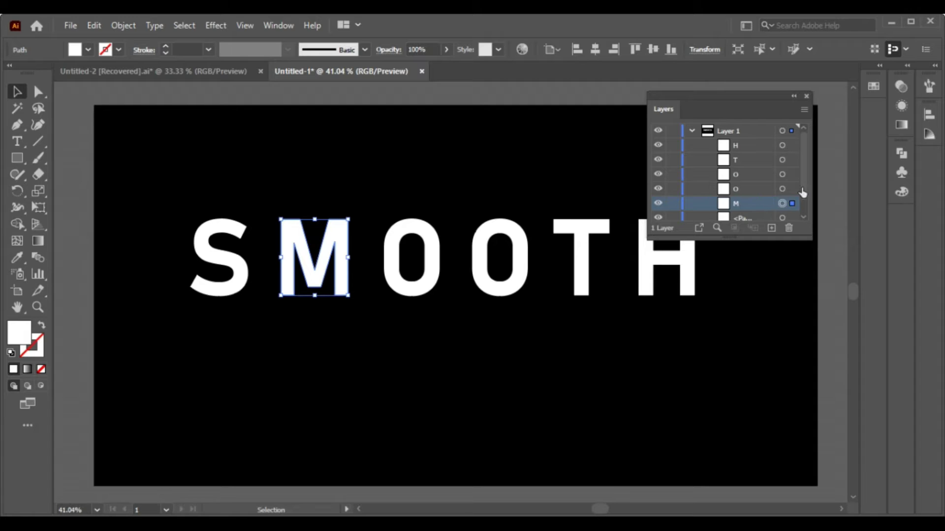
drag(804, 187, 805, 220)
click(749, 199)
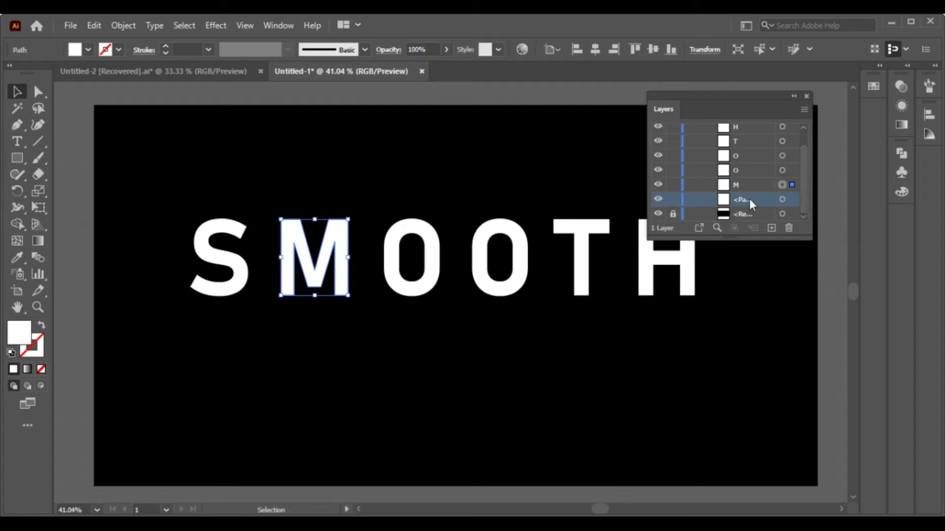
double_click(760, 199)
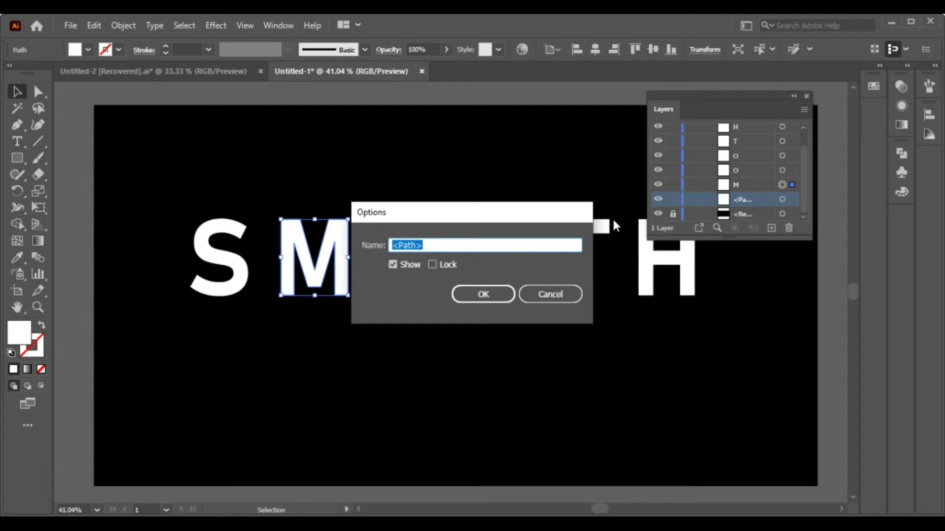
text(S)
click(499, 291)
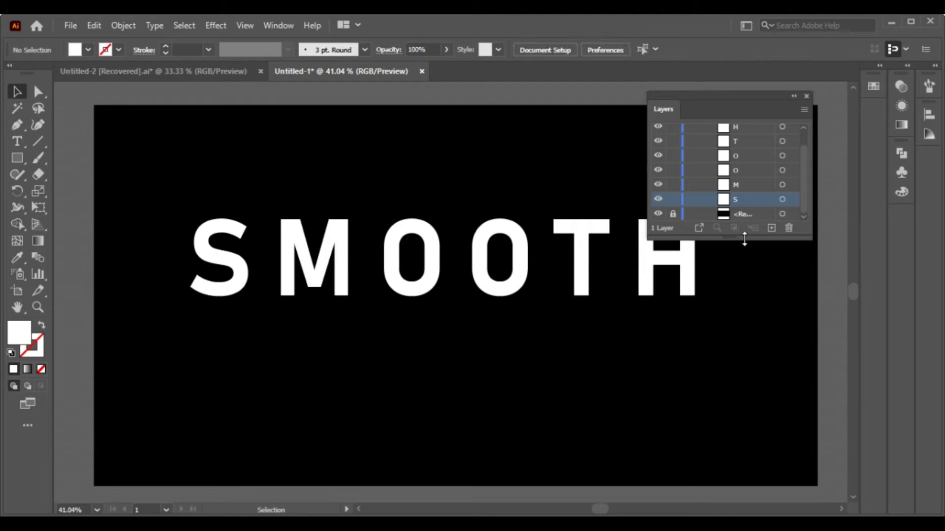
Step: Stretch the Layers panel tall, move it to the right edge, and select the S
drag(744, 240, 784, 378)
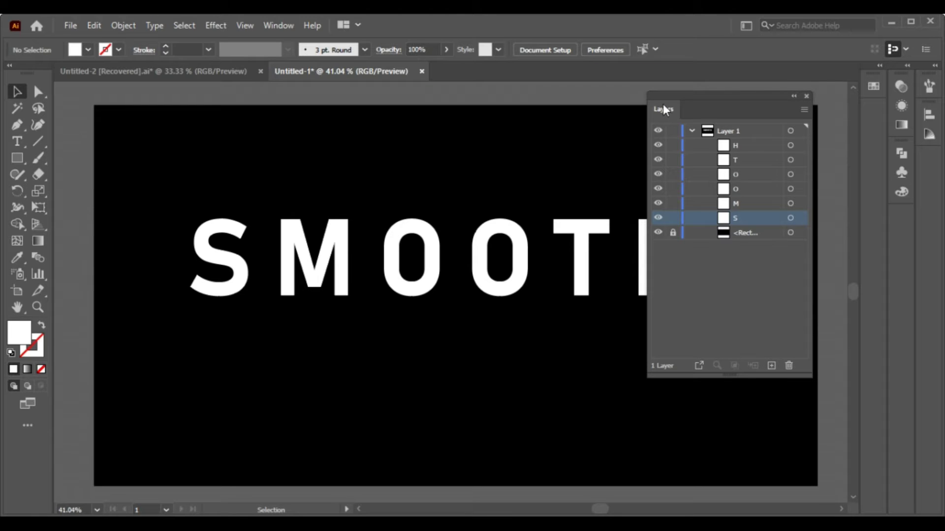
drag(663, 105, 753, 81)
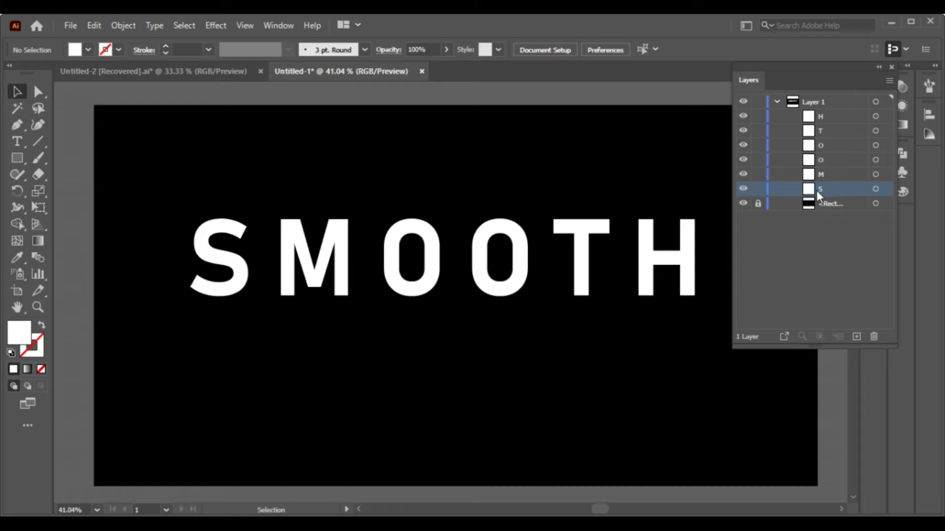
click(228, 276)
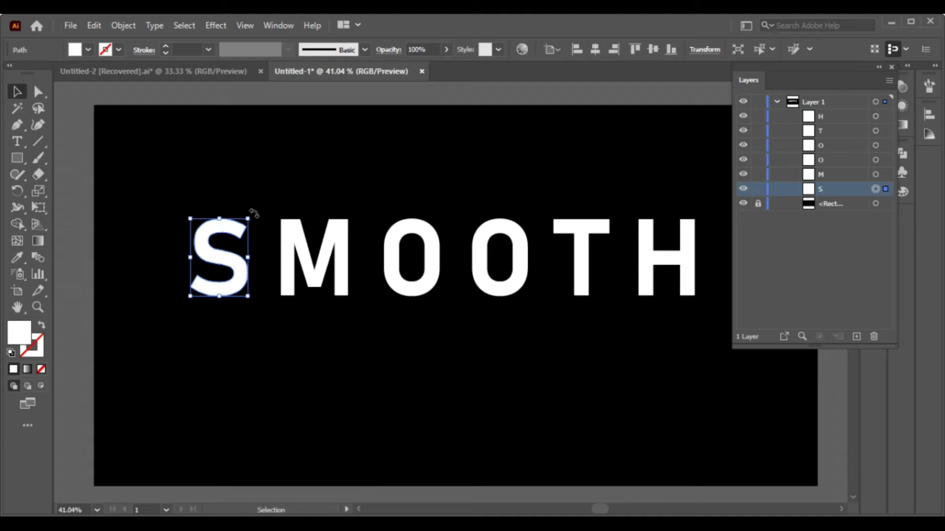
Step: Tilt the S and raise it; lower the M and tilt it about 8 degrees
drag(253, 213, 244, 212)
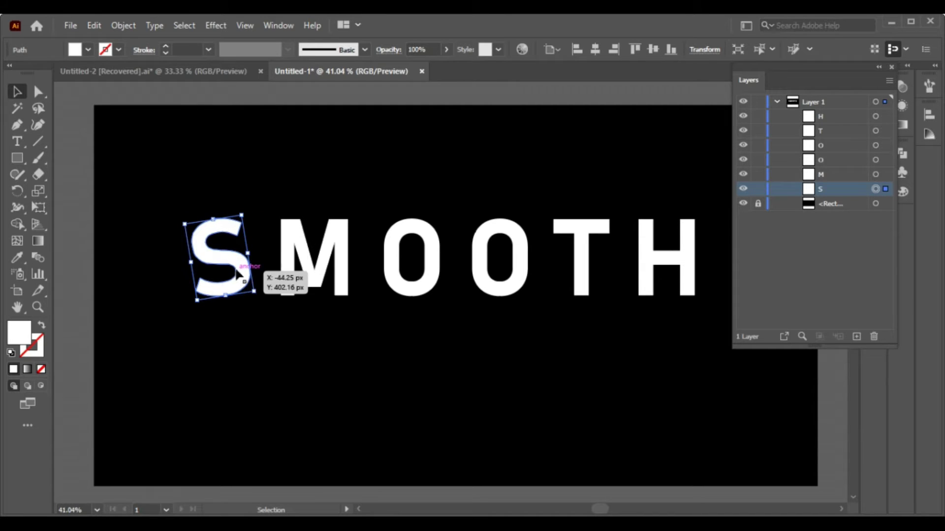
drag(243, 271, 227, 257)
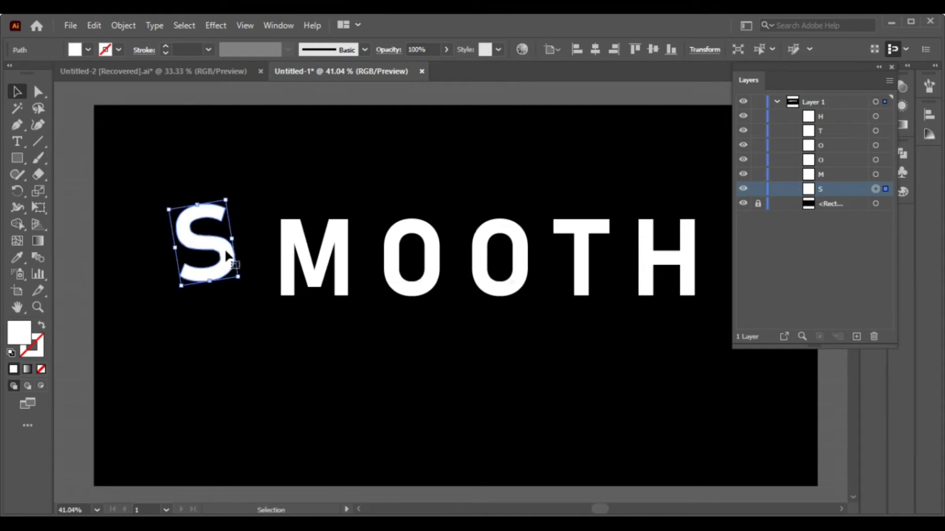
drag(342, 256, 343, 295)
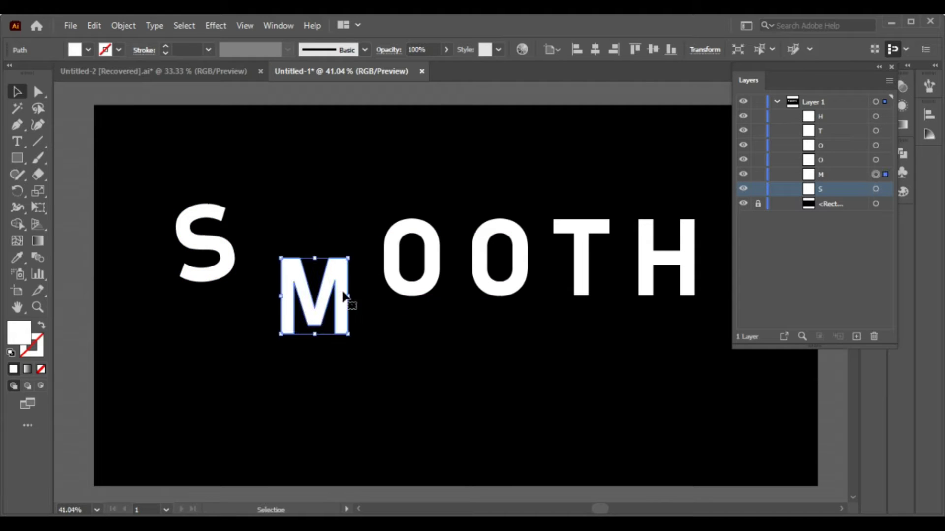
drag(352, 343, 363, 346)
Step: Tilt and raise the first O, then lower and tilt the second O
click(419, 294)
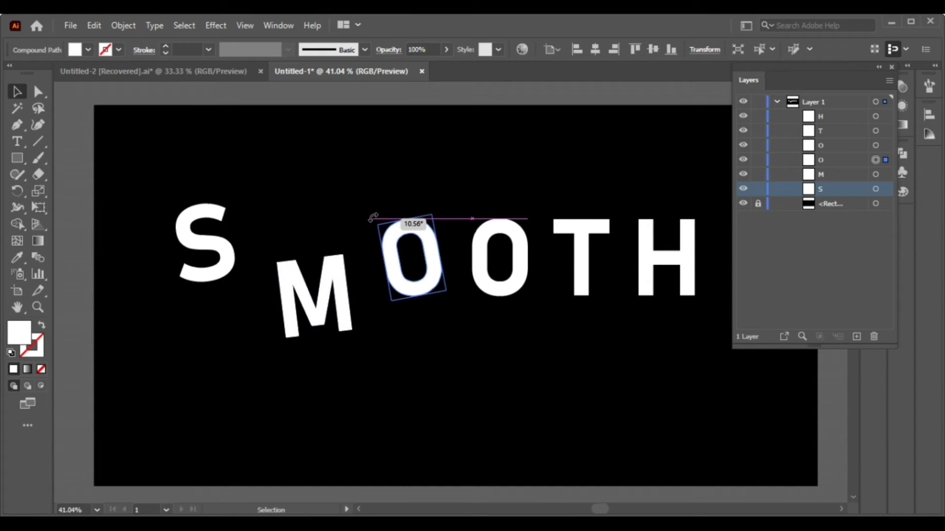
drag(380, 211, 373, 218)
drag(431, 268, 426, 252)
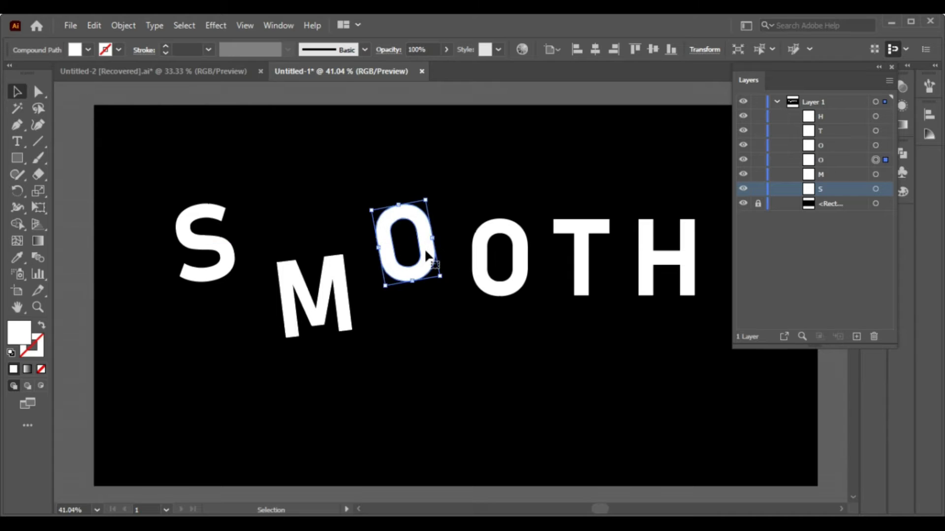
double_click(516, 275)
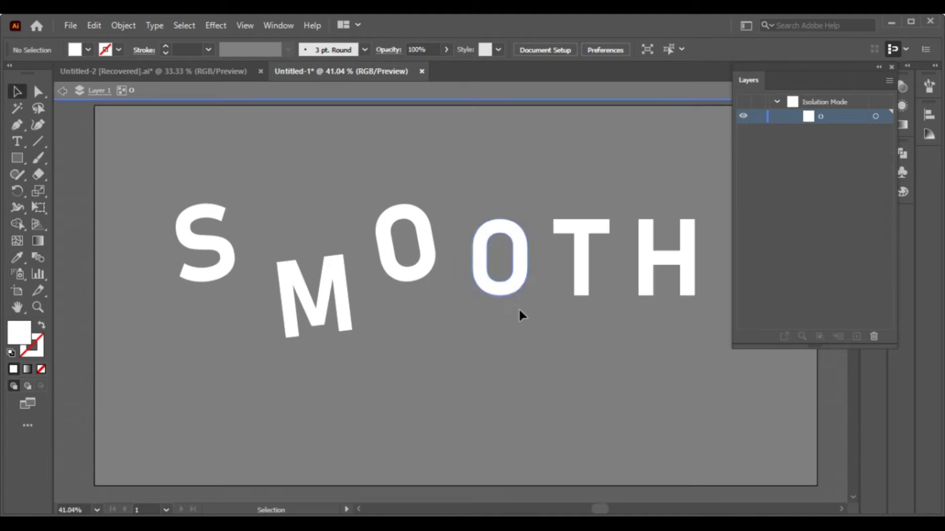
double_click(525, 322)
click(520, 266)
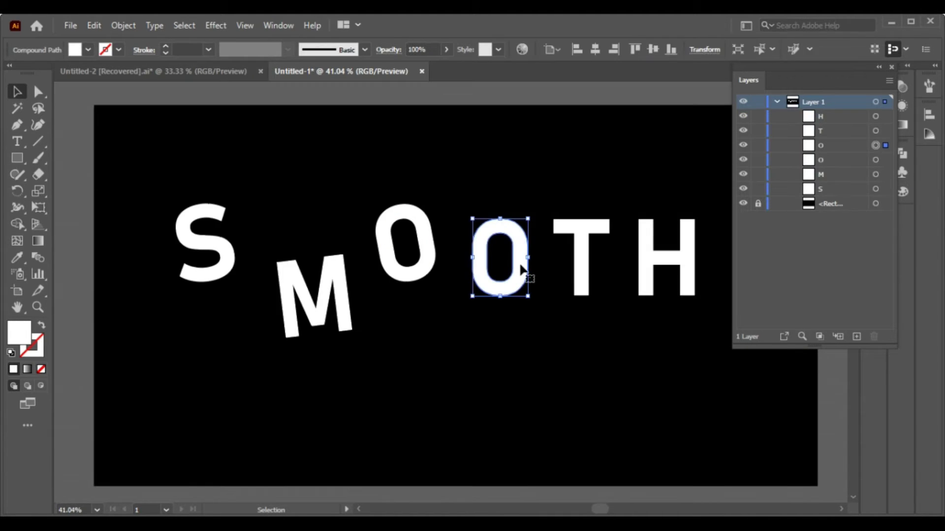
drag(521, 270, 520, 318)
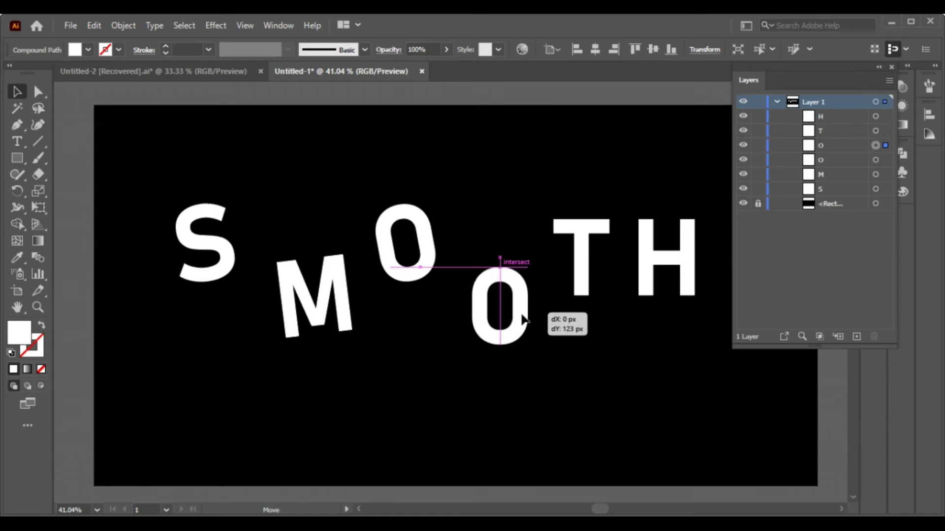
drag(530, 353, 527, 359)
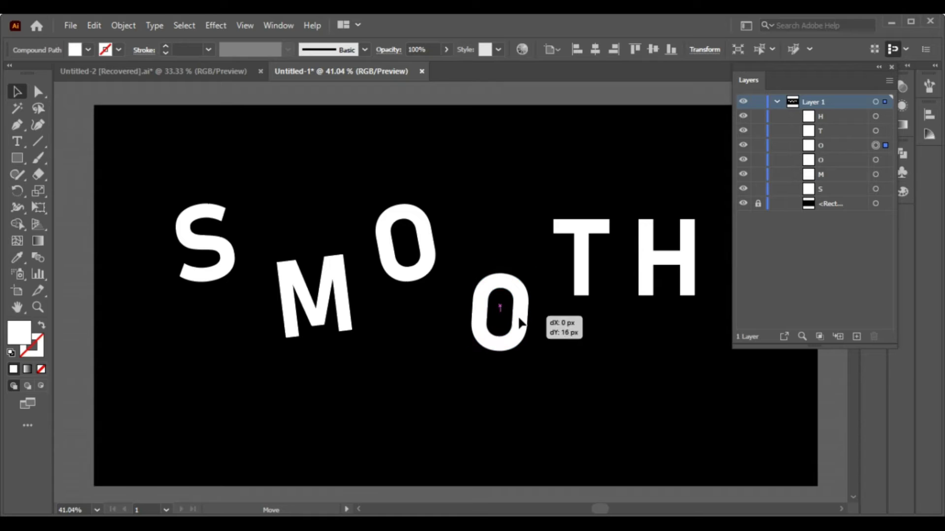
drag(518, 311, 520, 315)
Step: Tilt and raise the T, then tilt the H and shift it down-right
click(577, 254)
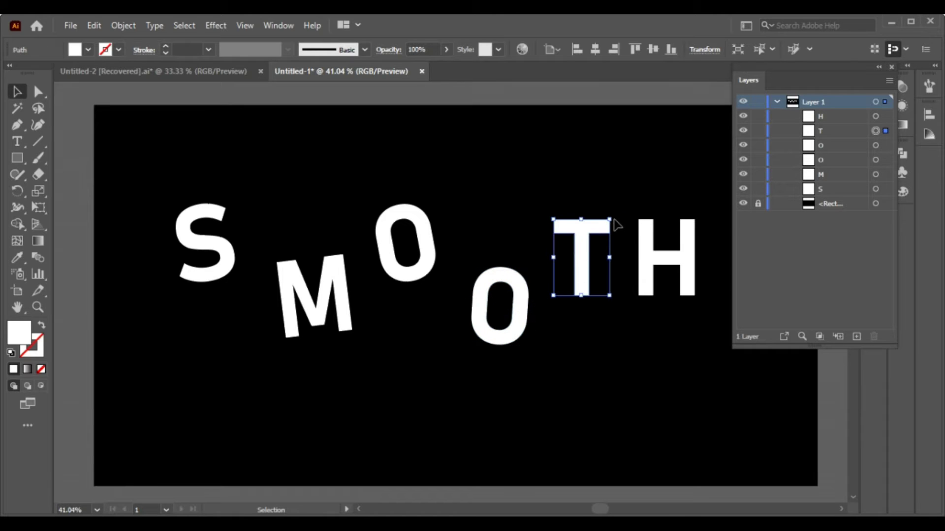
drag(616, 217, 621, 211)
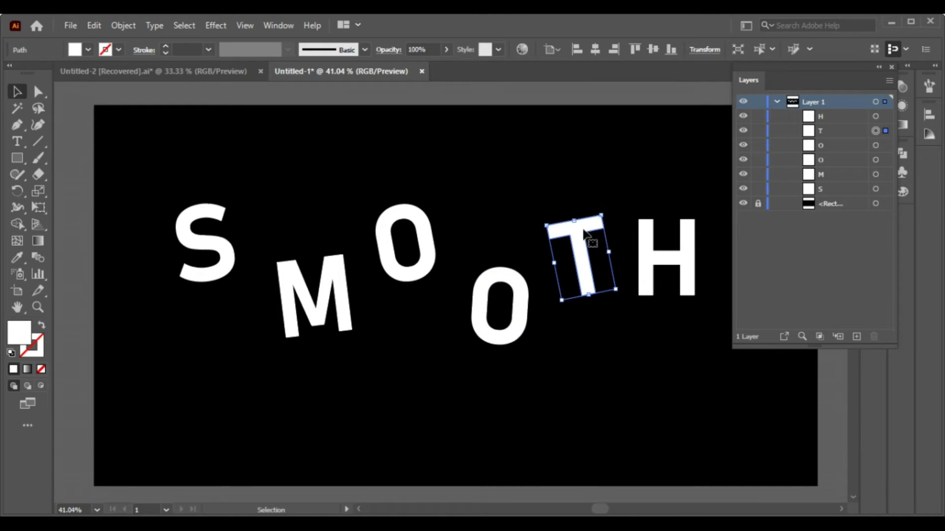
drag(585, 238, 580, 217)
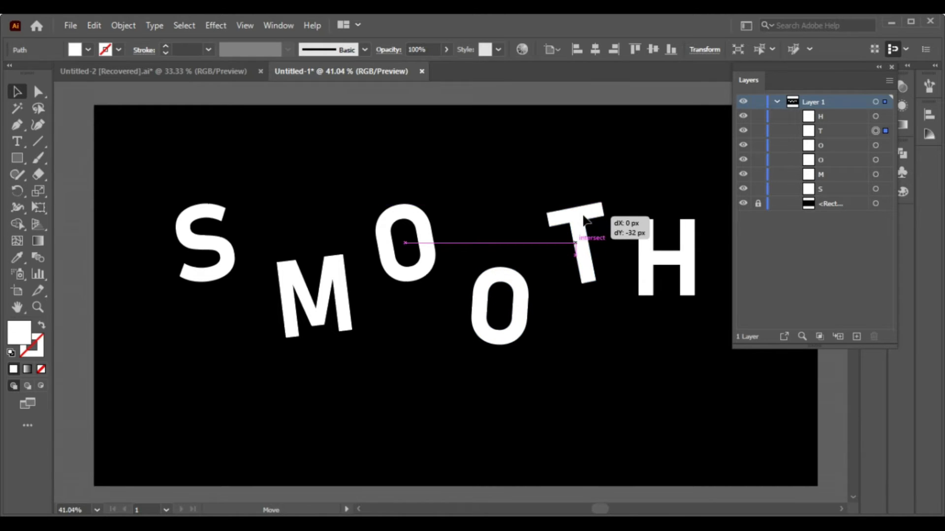
click(640, 259)
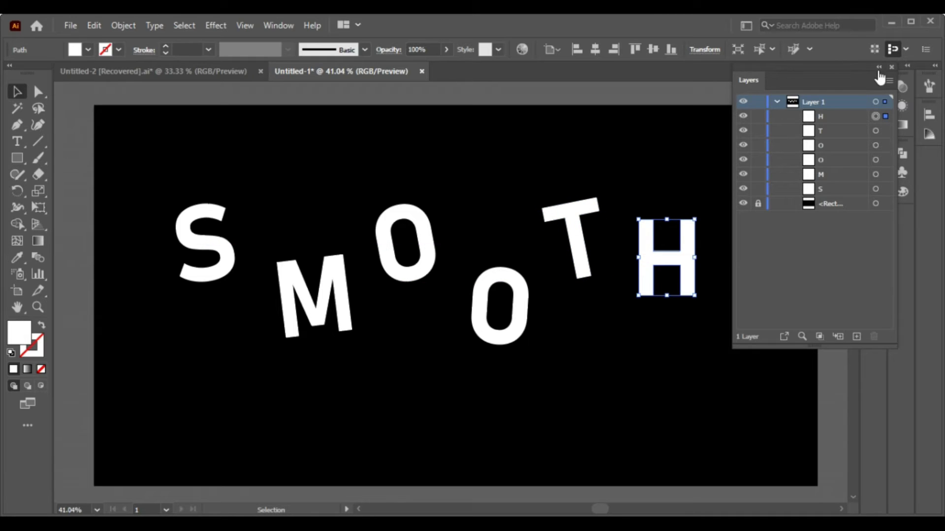
click(878, 69)
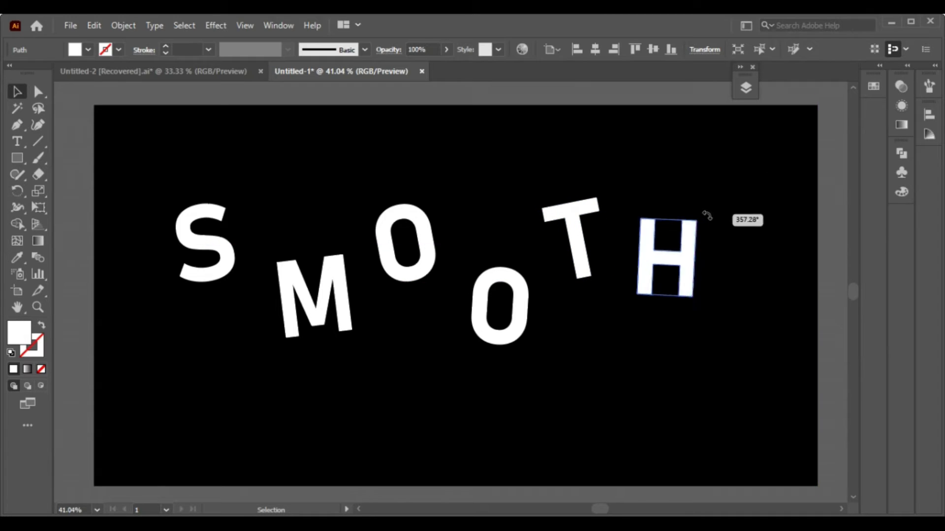
drag(701, 213, 713, 223)
drag(677, 270, 698, 294)
drag(728, 243, 723, 239)
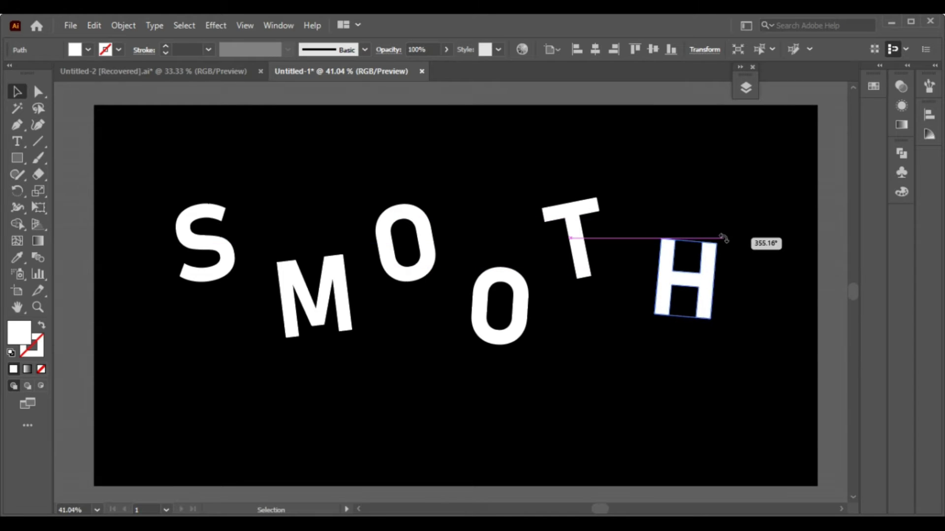
drag(713, 285, 715, 289)
click(752, 278)
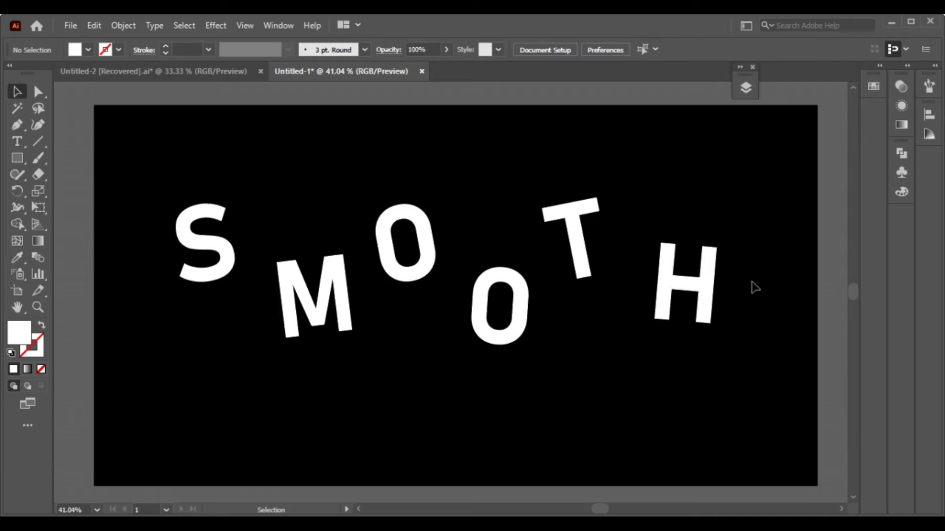
click(215, 217)
Step: Give all six SMOOTH letters a pink fill (R=237 G=30 B=121)
drag(134, 159, 734, 399)
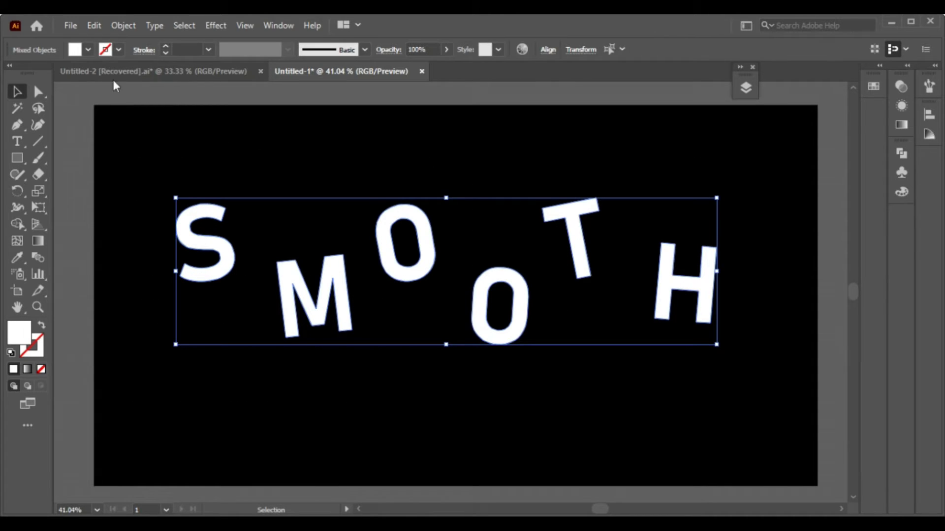
click(88, 50)
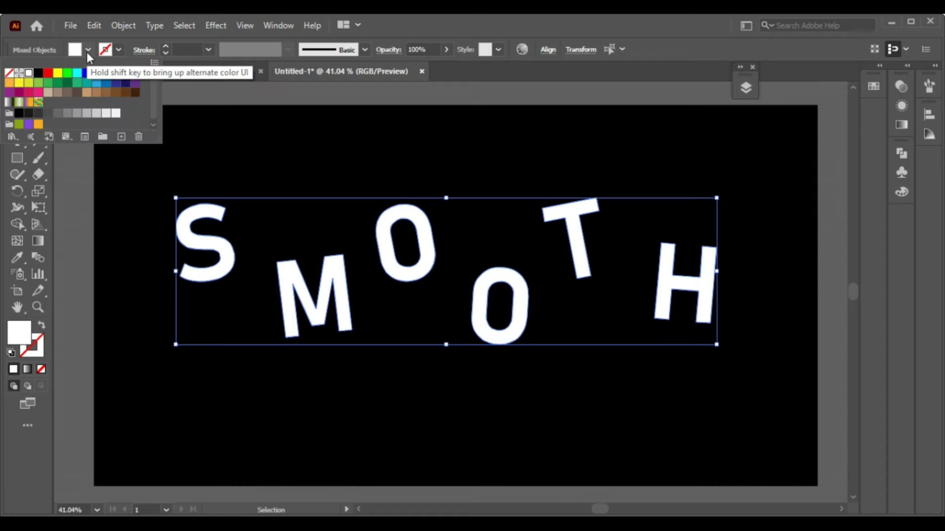
click(28, 93)
click(274, 146)
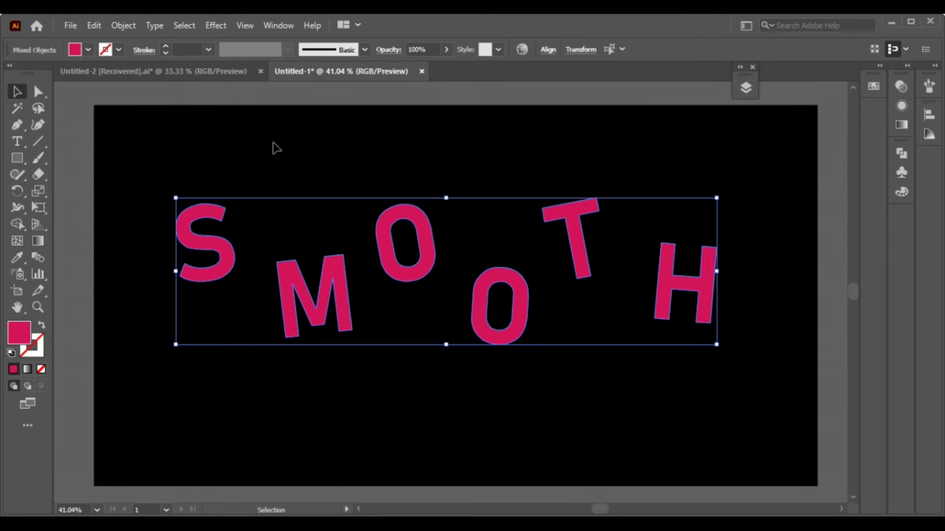
click(231, 156)
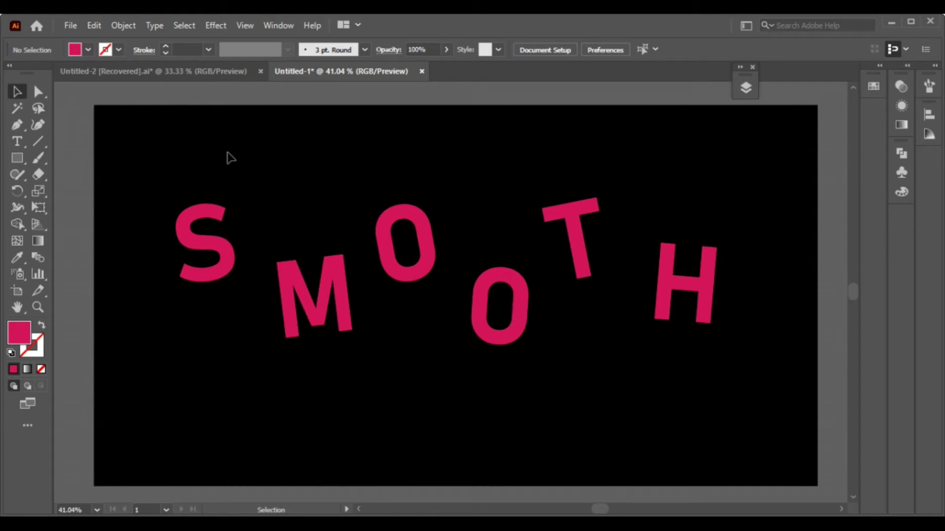
Step: Copy the pink S, undoing an accidental move
click(196, 226)
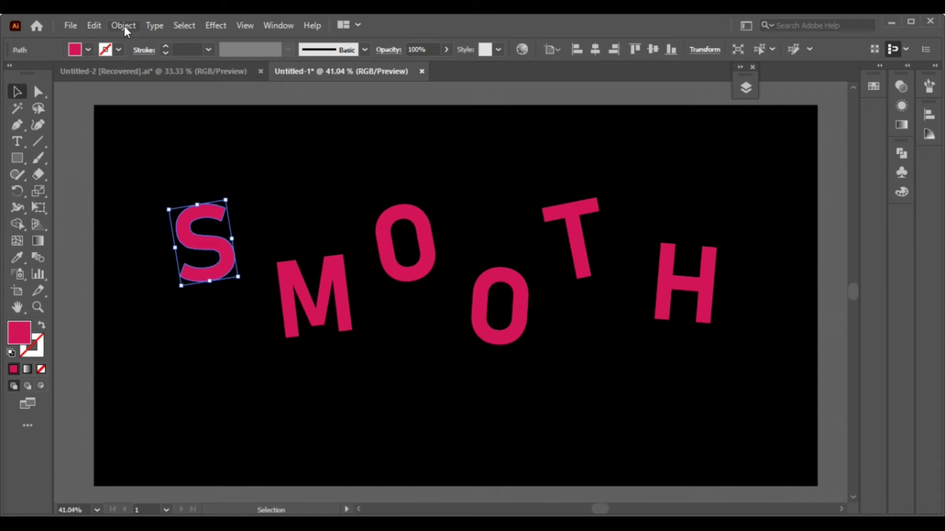
click(91, 25)
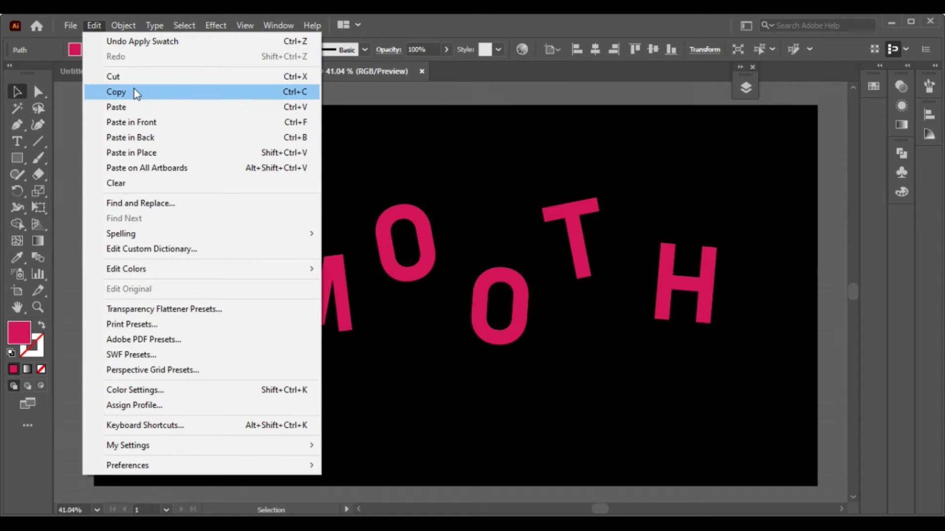
click(131, 91)
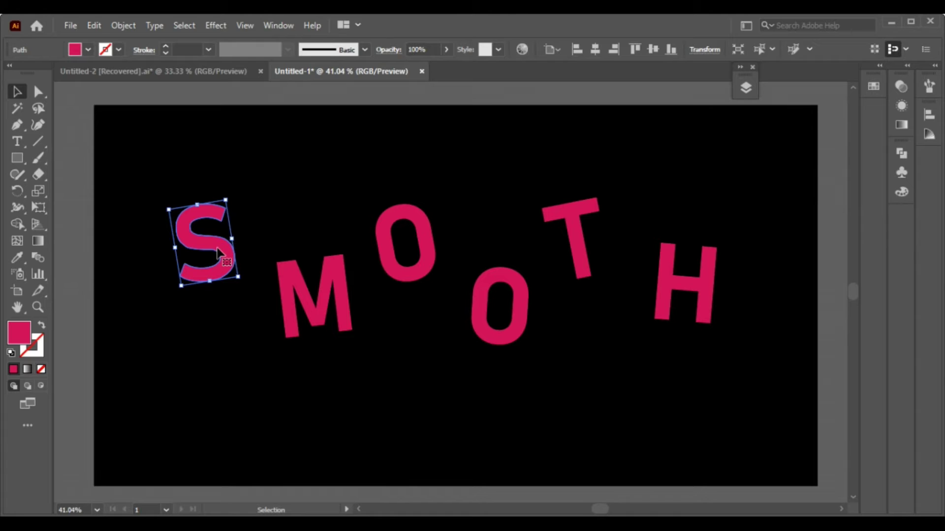
drag(217, 247, 203, 276)
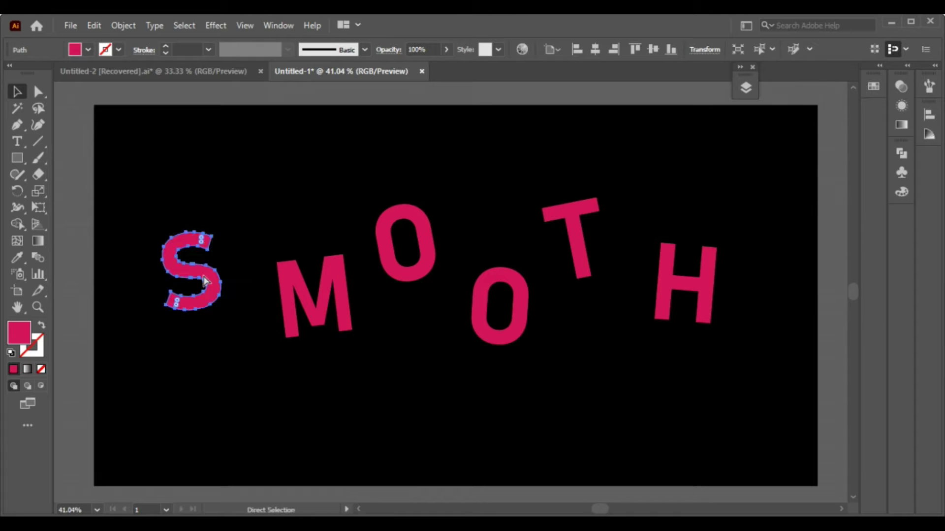
key(ctrl+z)
click(99, 26)
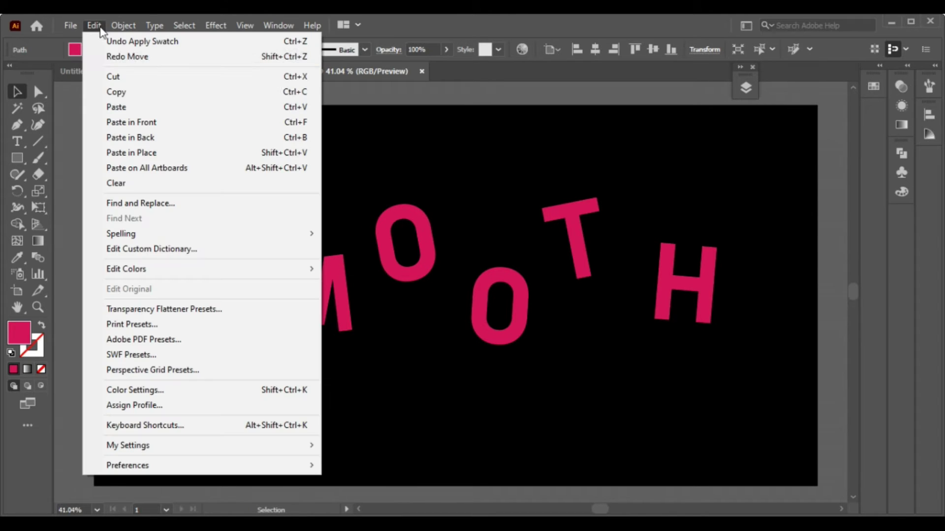
click(134, 93)
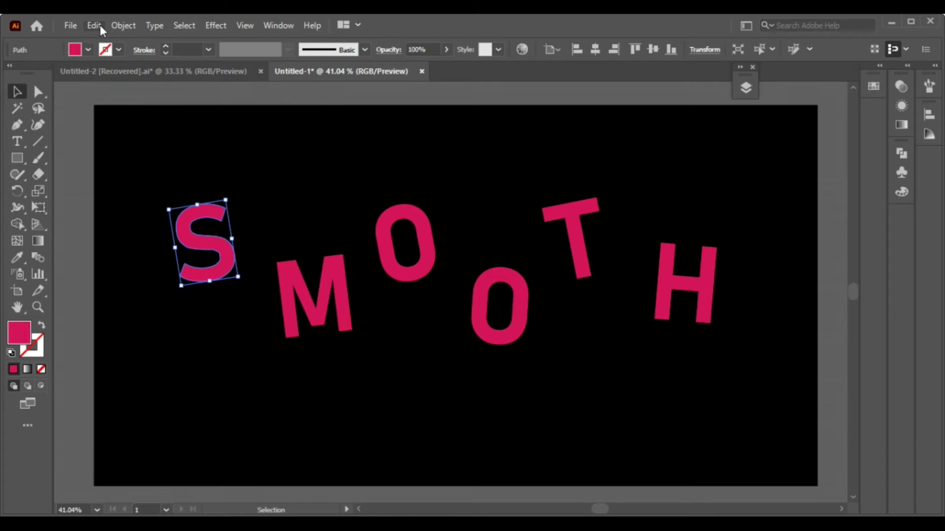
Step: Paste a copy of the S in front, offset down-left, at 1% opacity
click(95, 26)
click(151, 123)
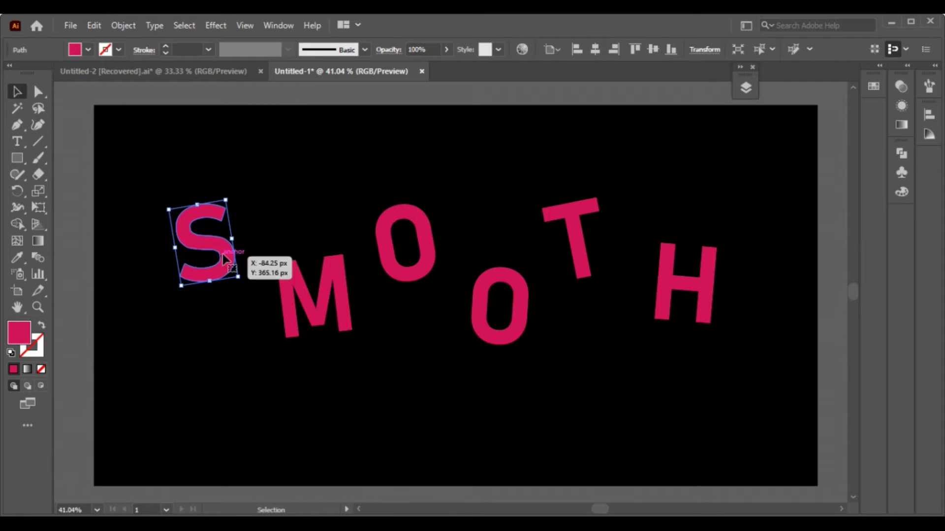
drag(224, 258, 200, 289)
click(429, 48)
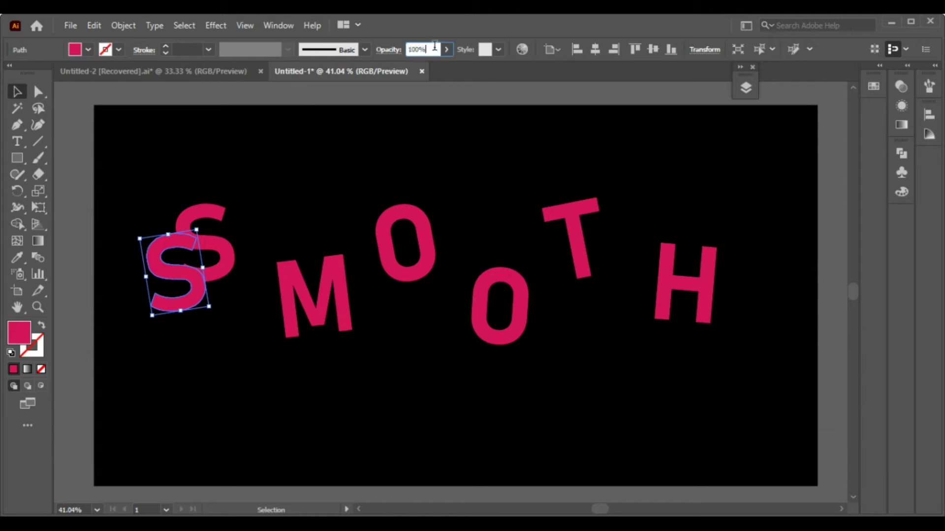
text(1)
key(Return)
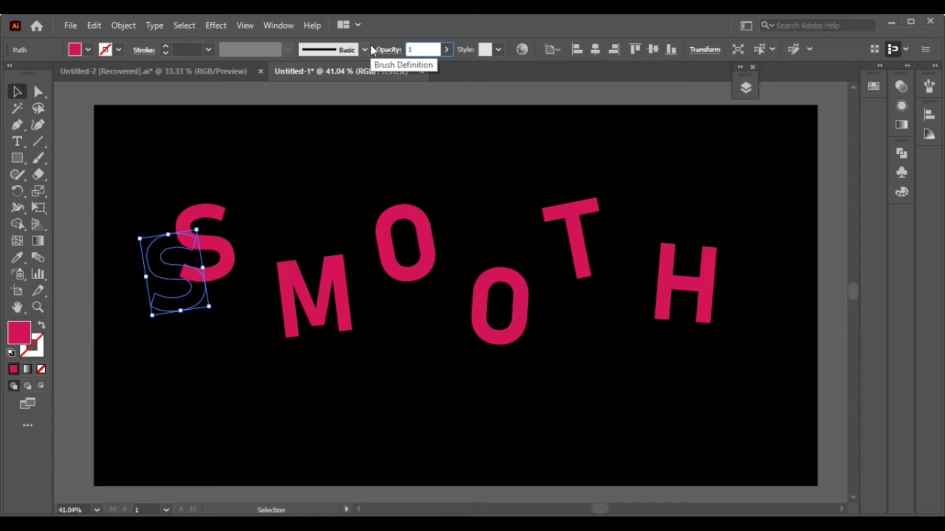
click(188, 172)
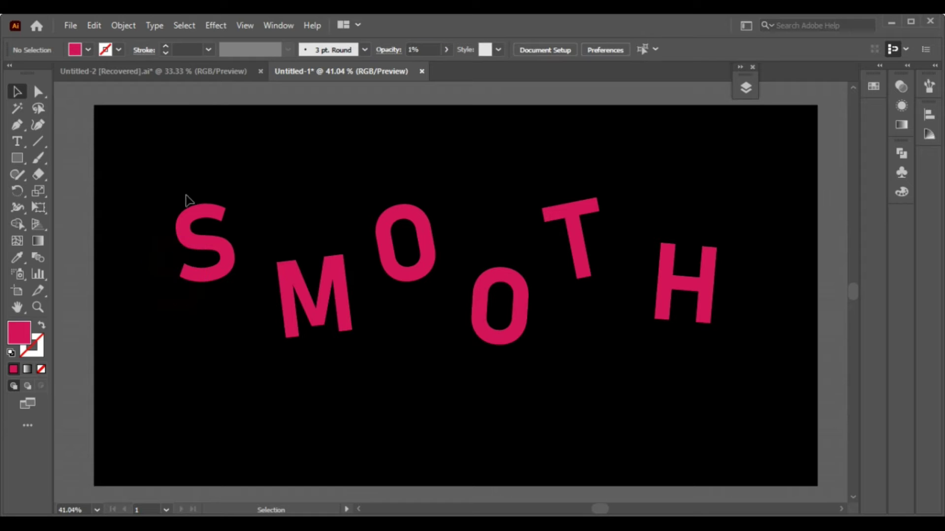
Step: Bring the original S in front of the M and select it with its faded copy
click(201, 218)
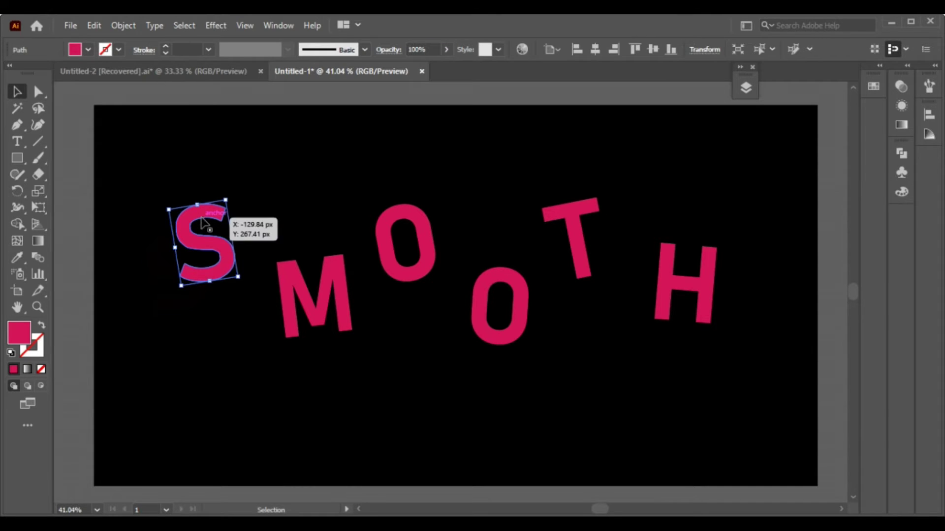
right_click(201, 219)
mouse_move(240, 447)
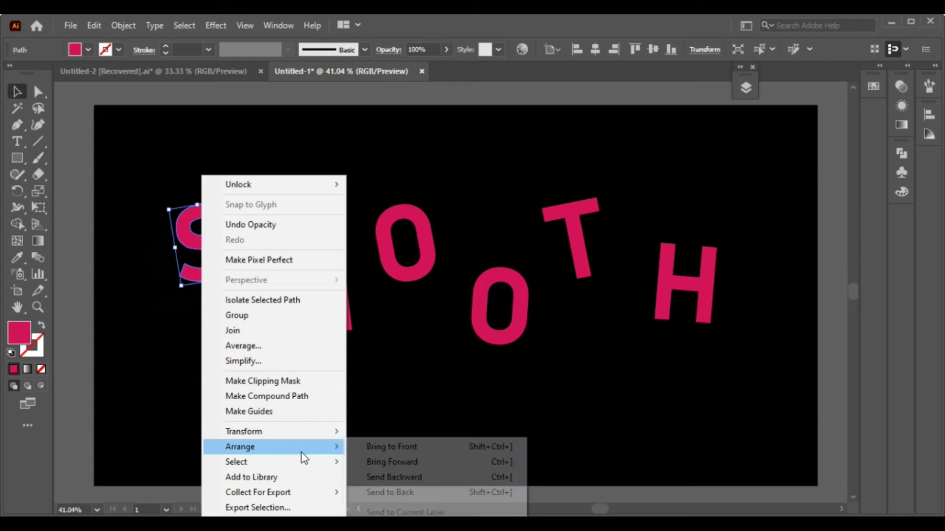
click(389, 447)
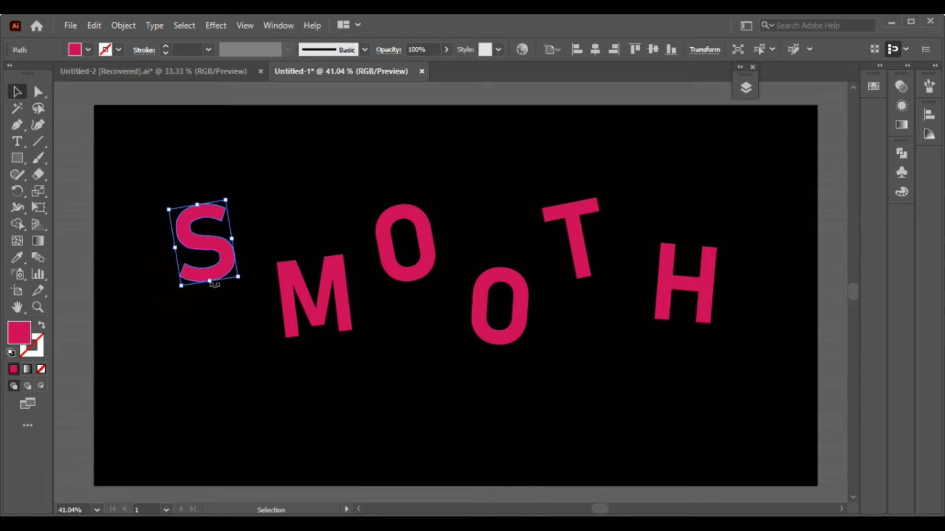
click(96, 26)
click(138, 95)
drag(133, 163, 222, 340)
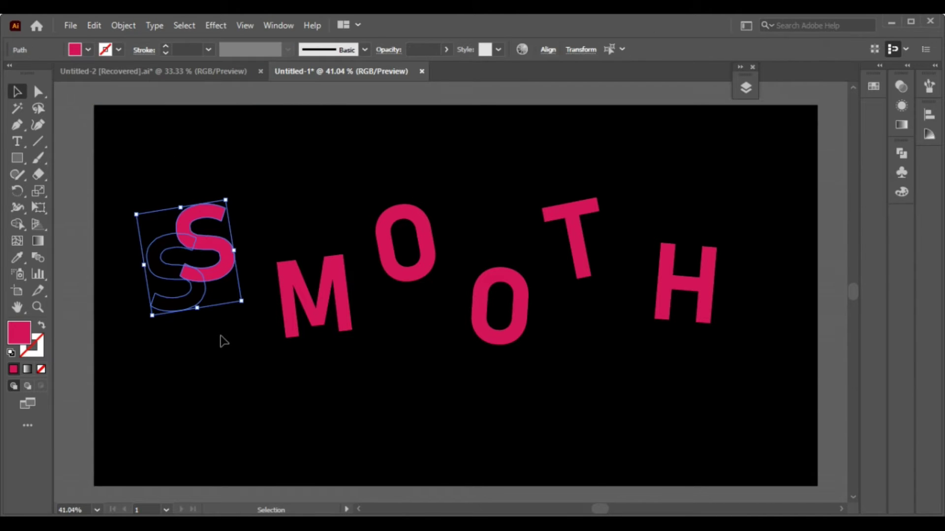
click(128, 31)
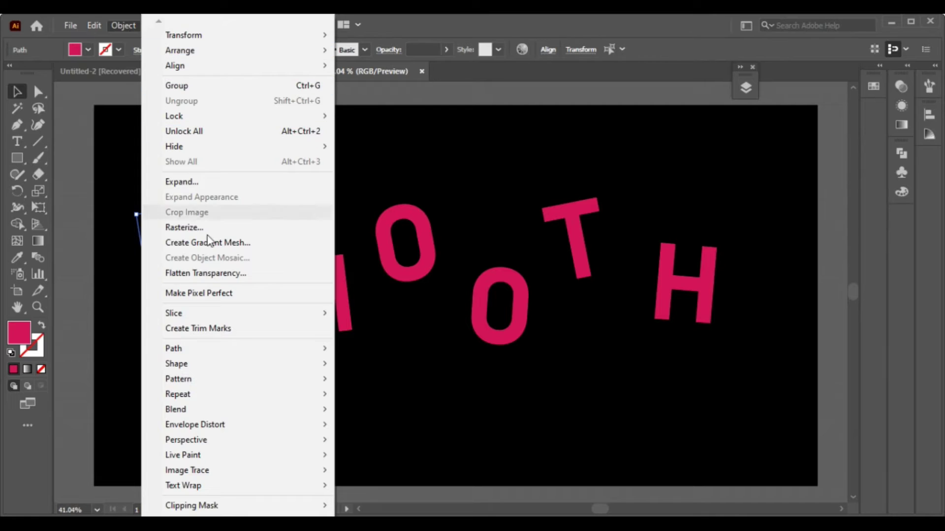
mouse_move(176, 409)
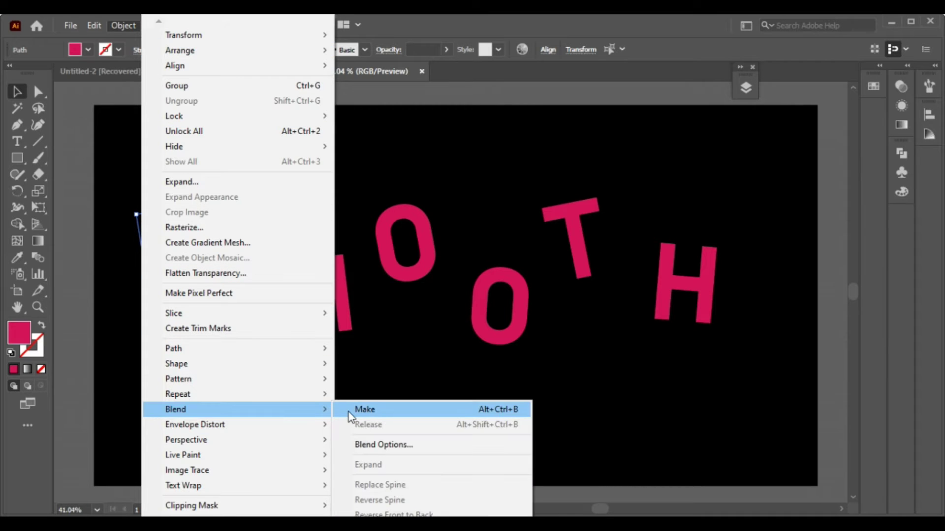
Step: Blend the S with its faded copy using 30 specified steps, then deselect
click(350, 410)
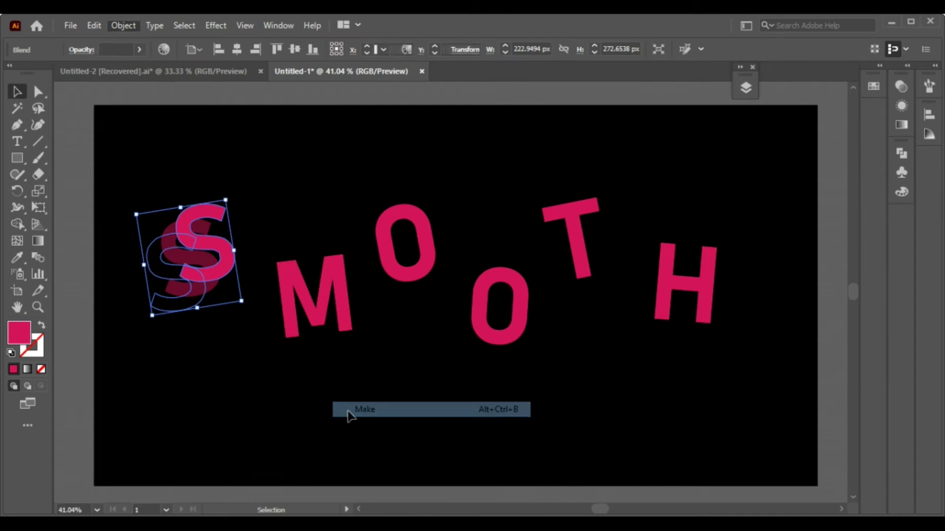
click(123, 26)
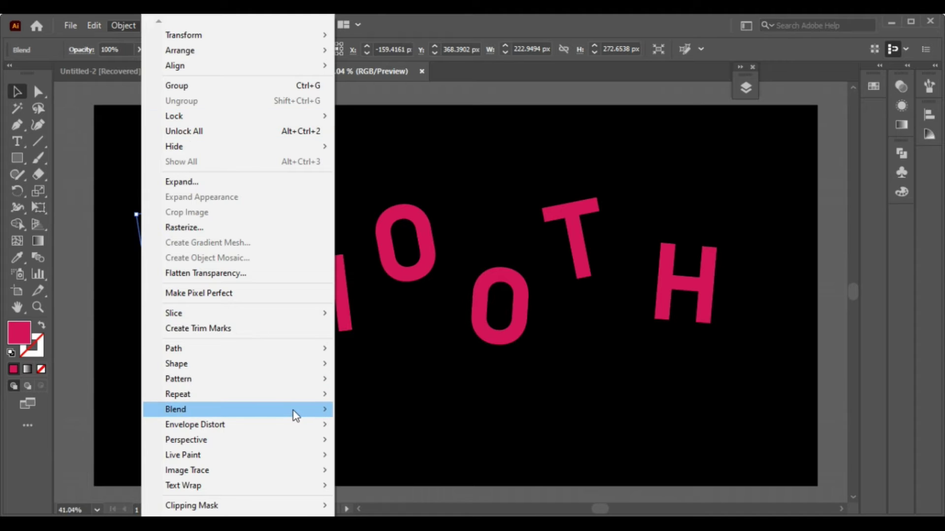
mouse_move(175, 410)
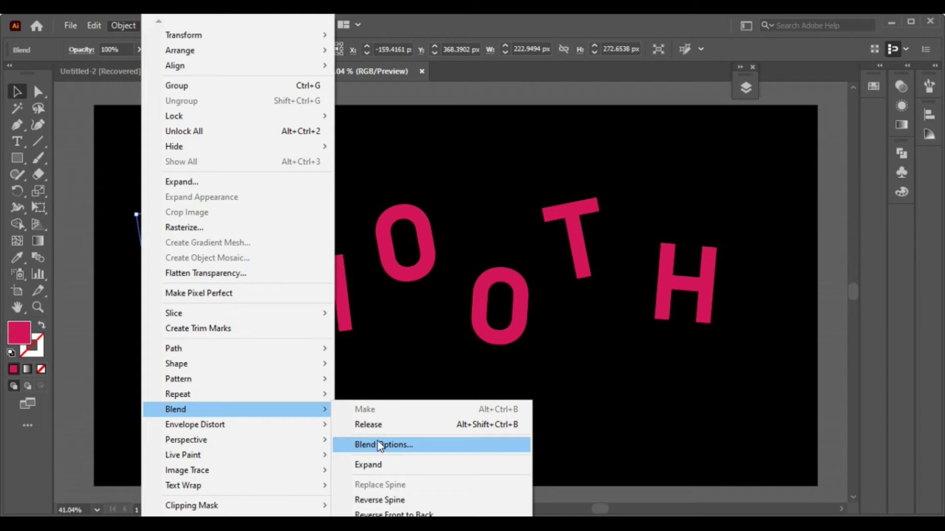
click(377, 442)
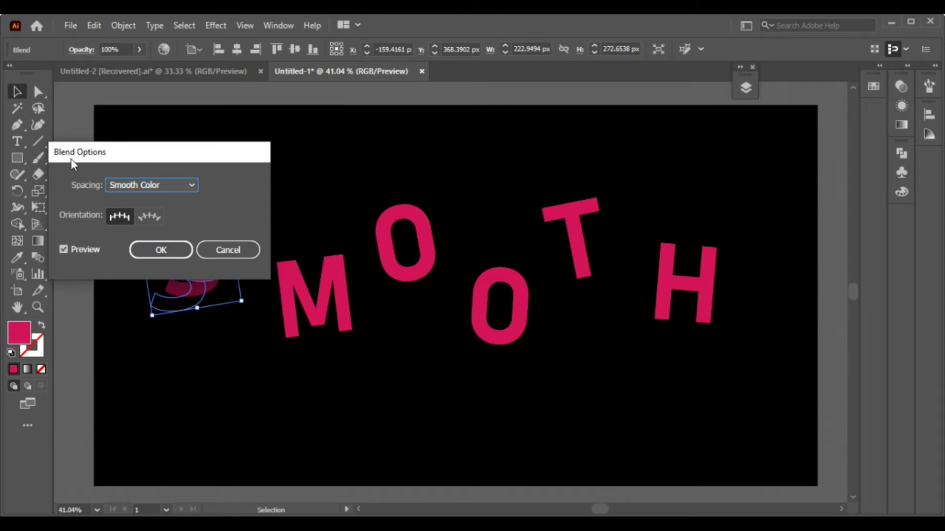
mouse_move(71, 159)
mouse_down()
mouse_move(280, 156)
mouse_move(341, 167)
mouse_up()
click(418, 190)
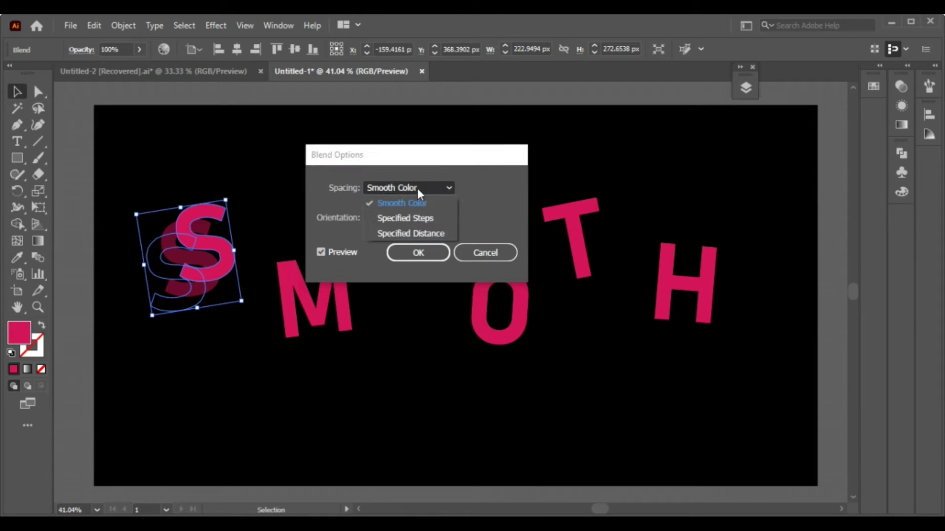
click(434, 220)
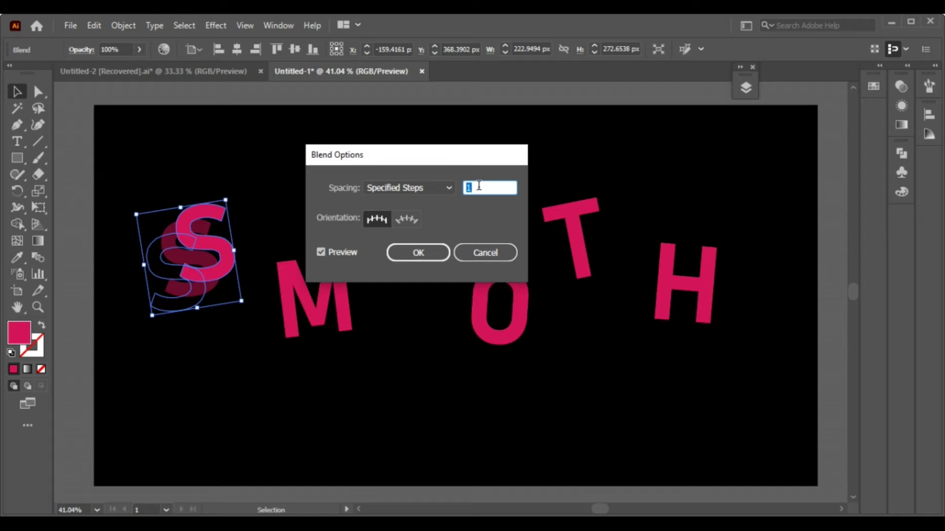
key(Up)
key(Up)
key(Up)
key(Up)
key(Up)
key(Up)
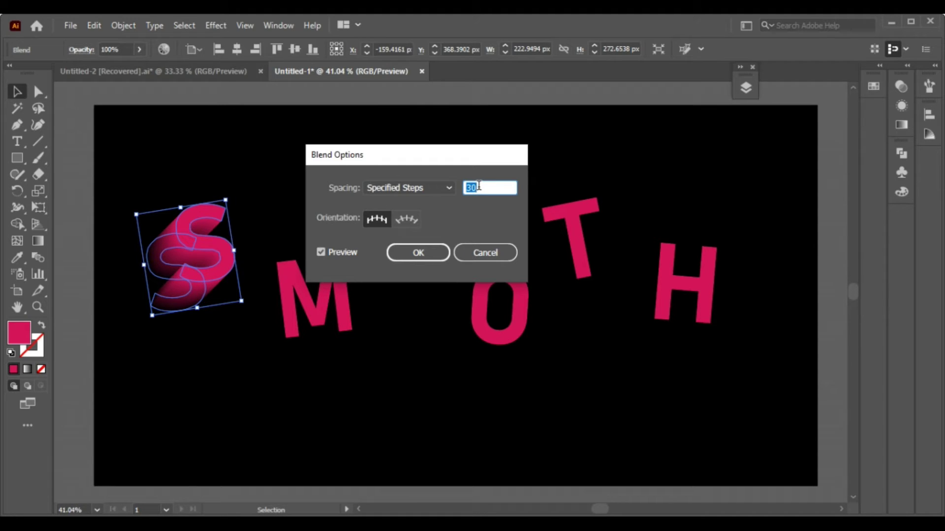
key(Return)
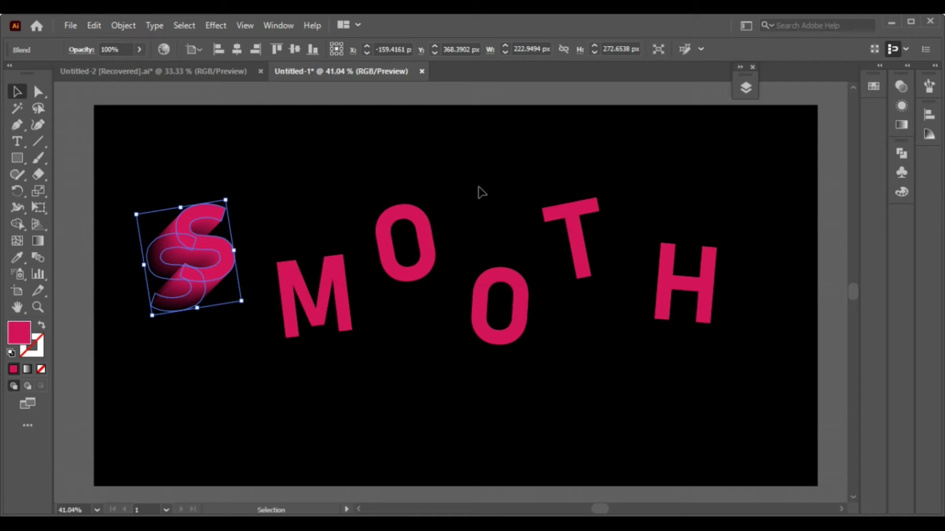
click(159, 142)
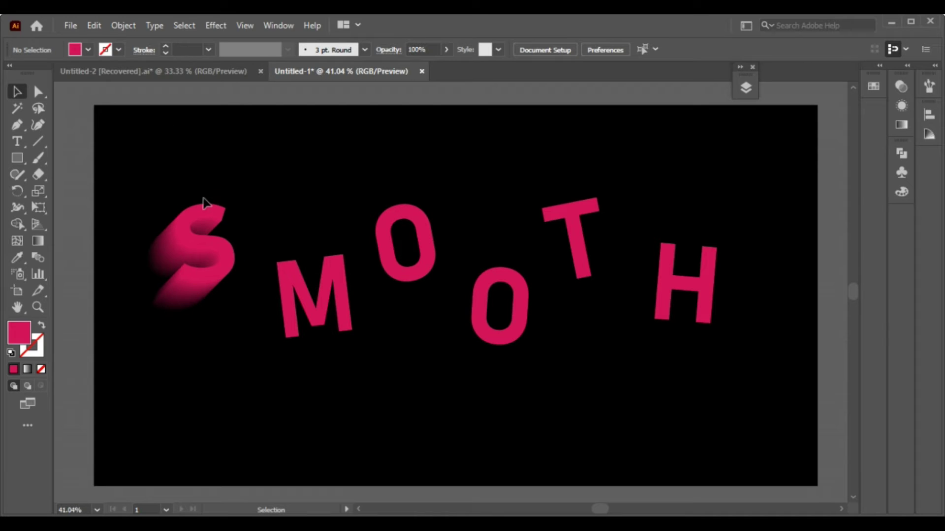
Step: Paste the S in front of its blend and fill it white
click(94, 25)
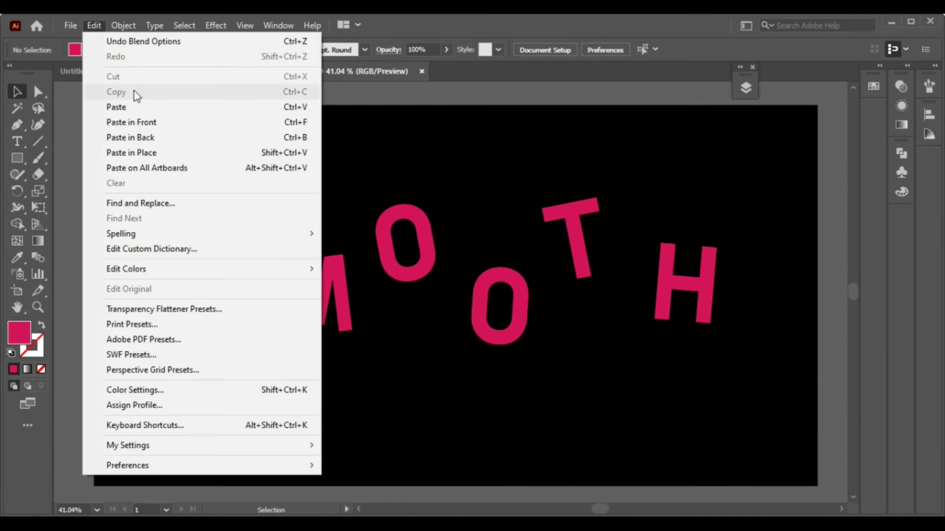
click(149, 122)
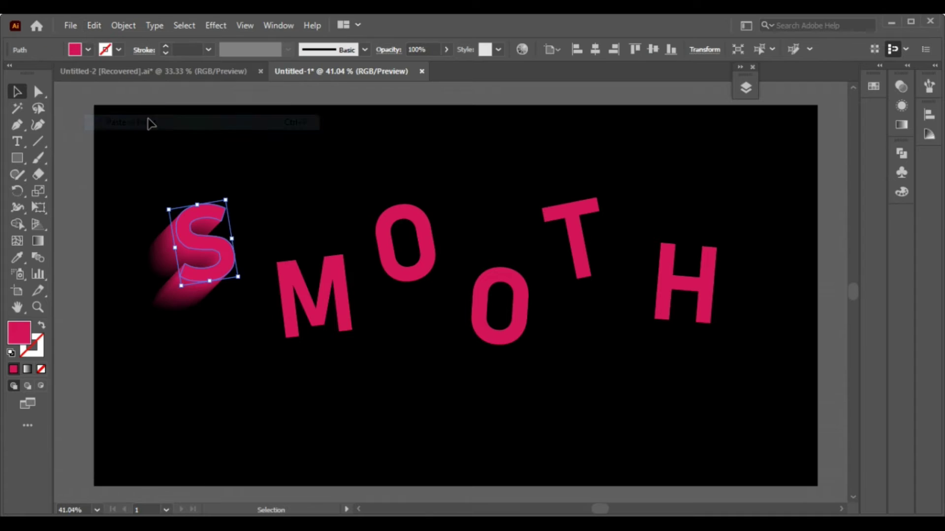
click(87, 49)
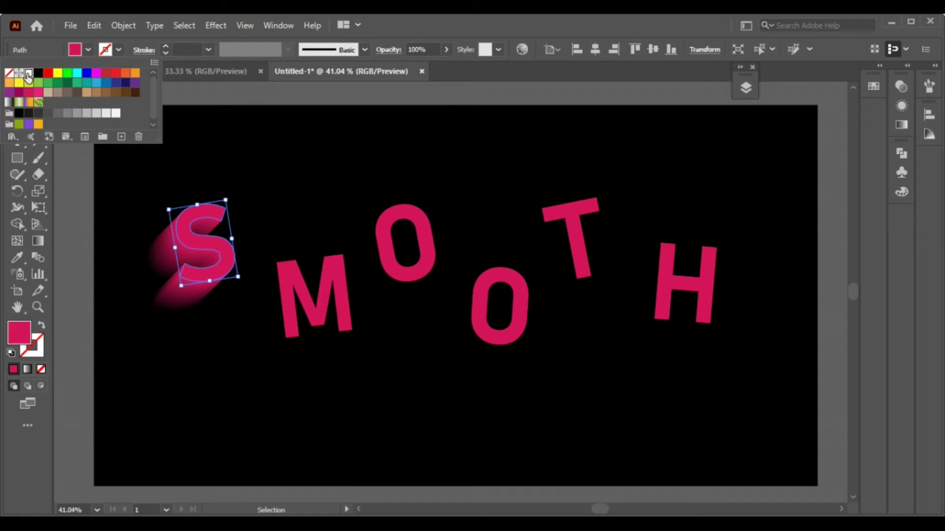
click(28, 74)
click(278, 207)
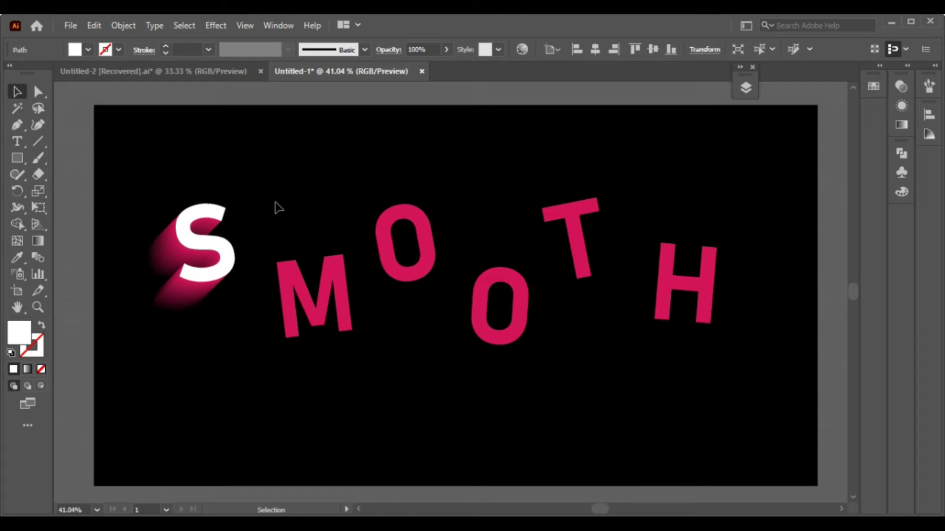
click(291, 275)
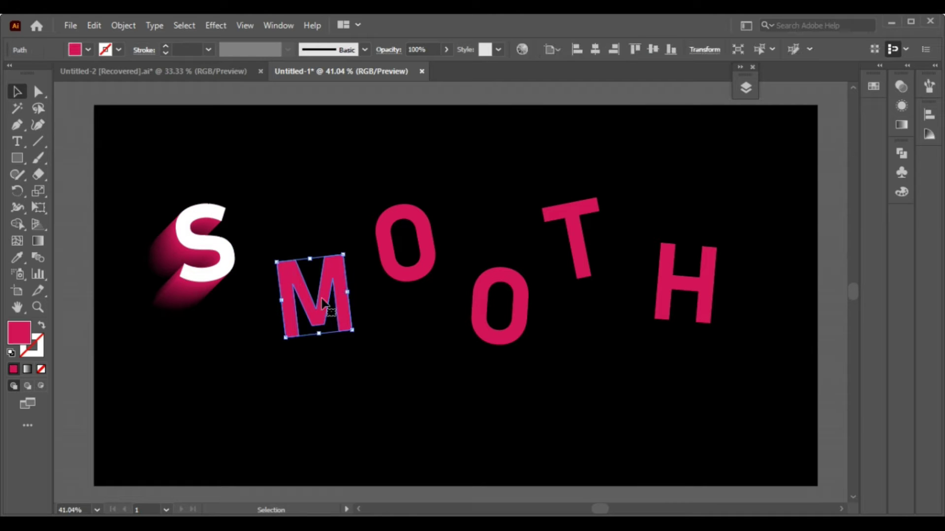
Step: Paste a copy of the M in front, shift it up-left, and bring it to front
click(97, 22)
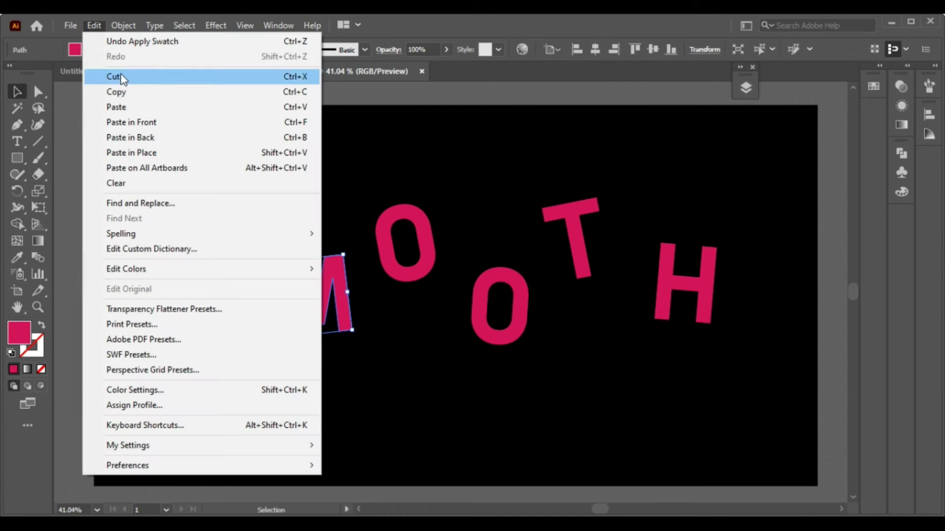
click(126, 89)
click(96, 24)
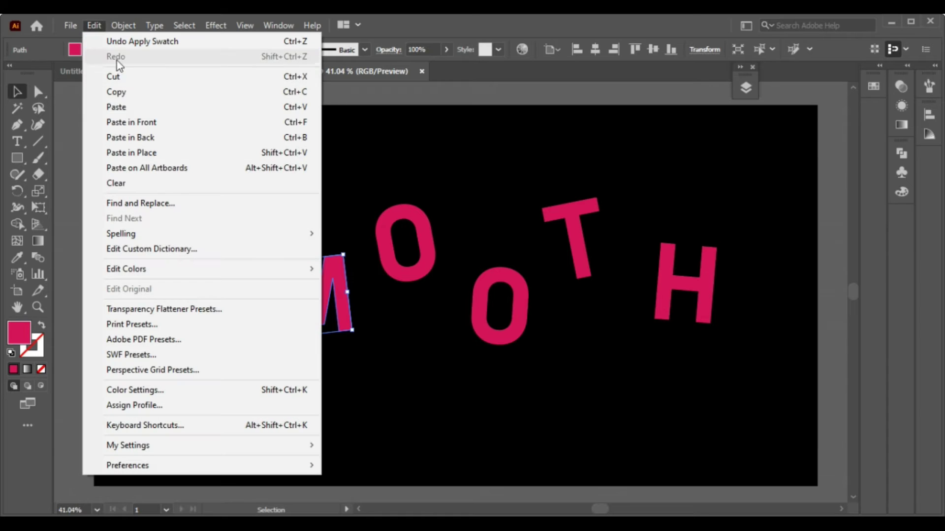
click(147, 122)
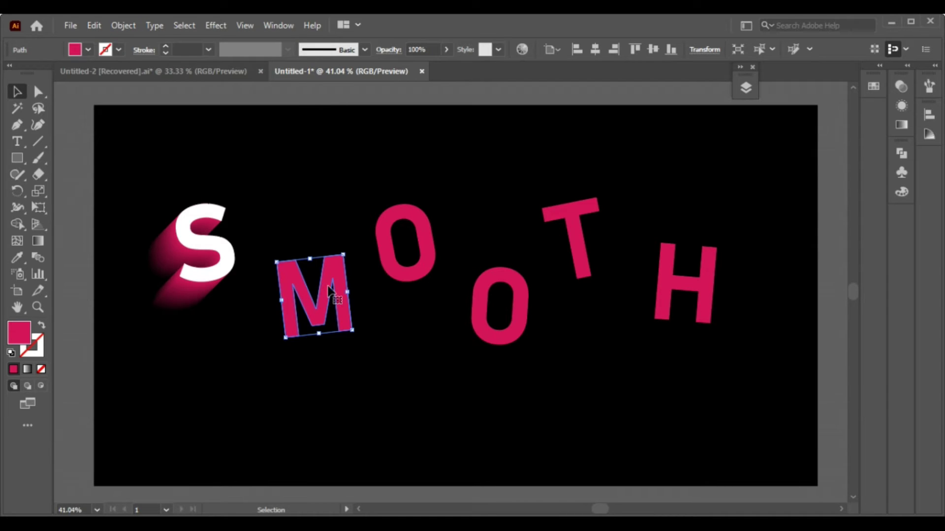
mouse_move(322, 305)
mouse_down()
mouse_move(306, 325)
mouse_move(306, 257)
mouse_up()
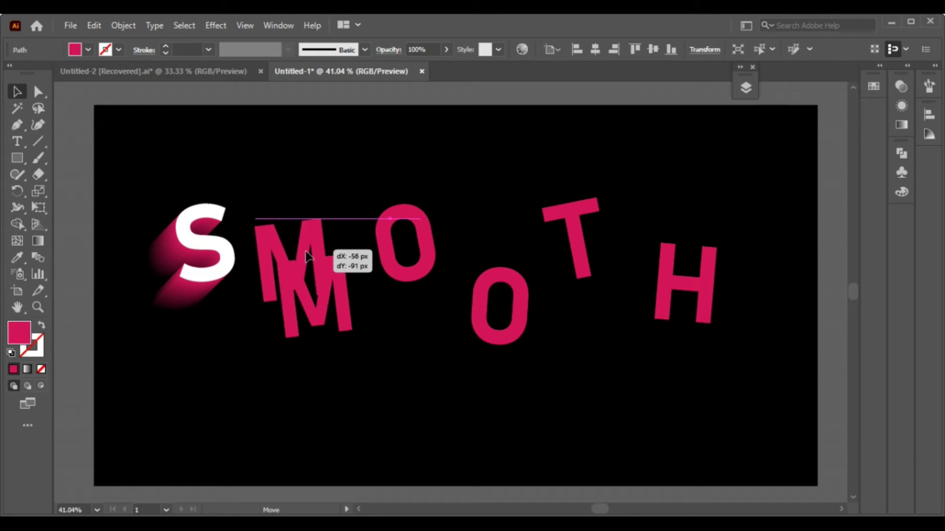
right_click(334, 256)
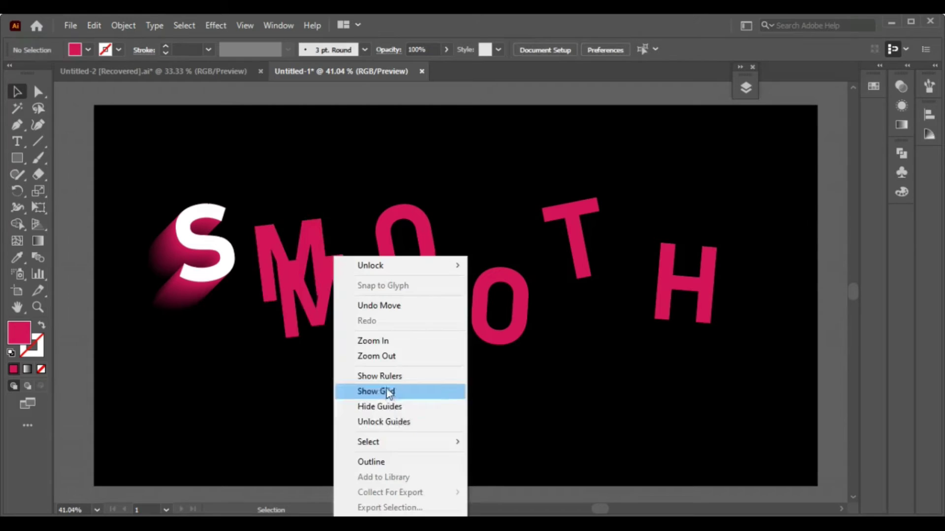
click(310, 317)
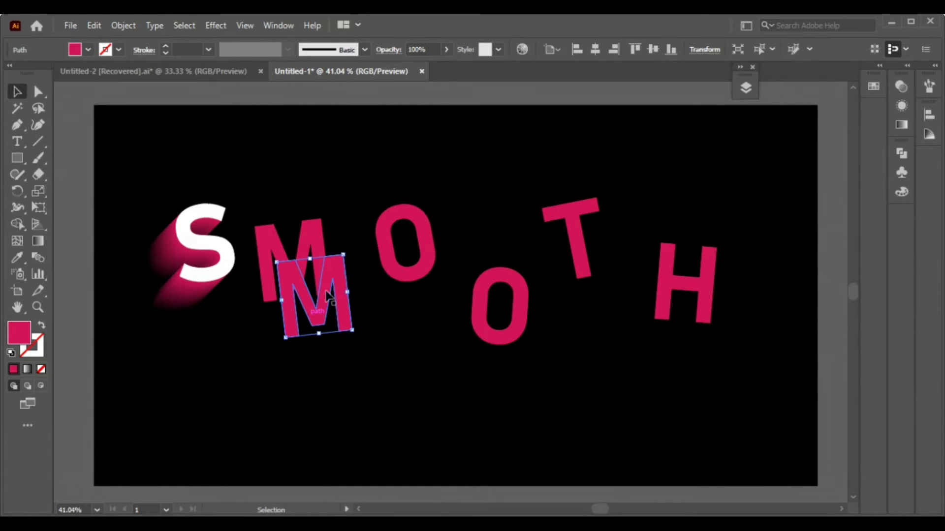
right_click(335, 263)
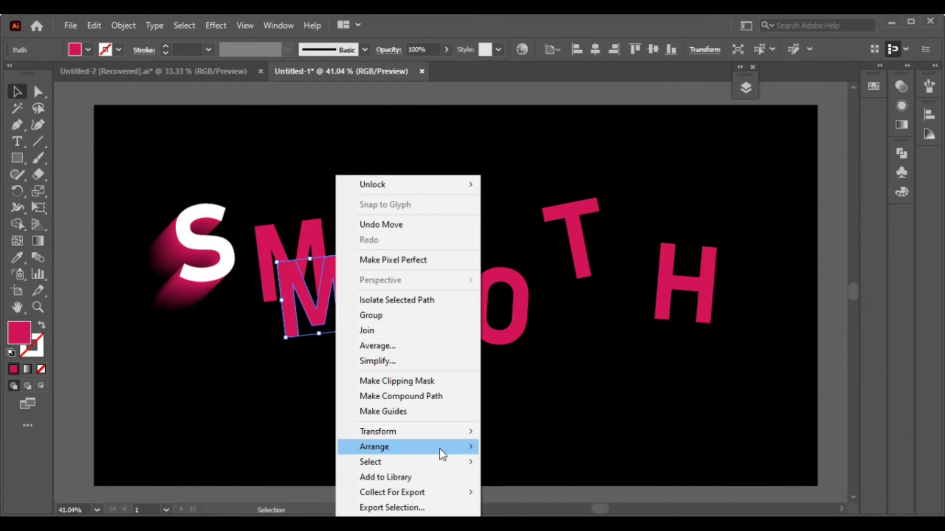
mouse_move(406, 446)
click(504, 447)
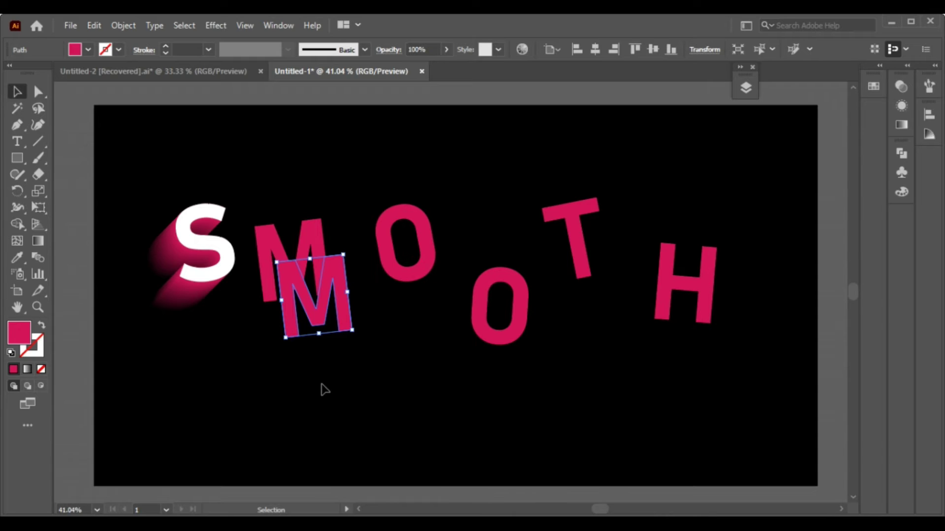
Step: Copy the M, set the upper M's opacity to 1%, and select both M shapes
click(94, 24)
click(150, 93)
drag(290, 206, 307, 217)
click(314, 240)
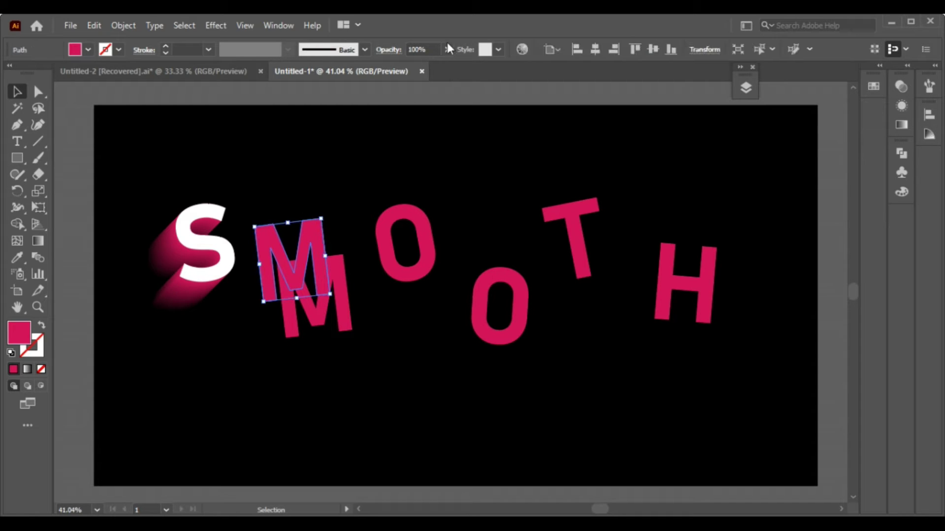
click(433, 46)
text(1)
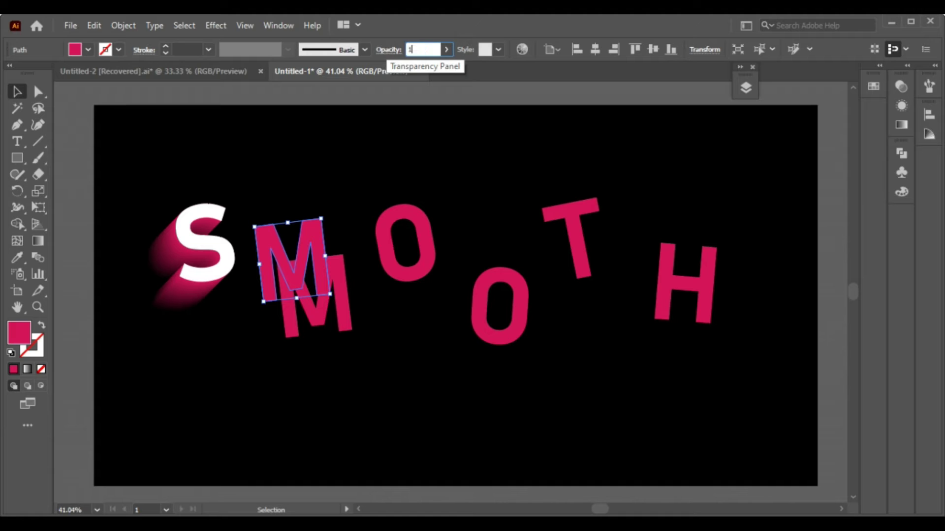
key(Return)
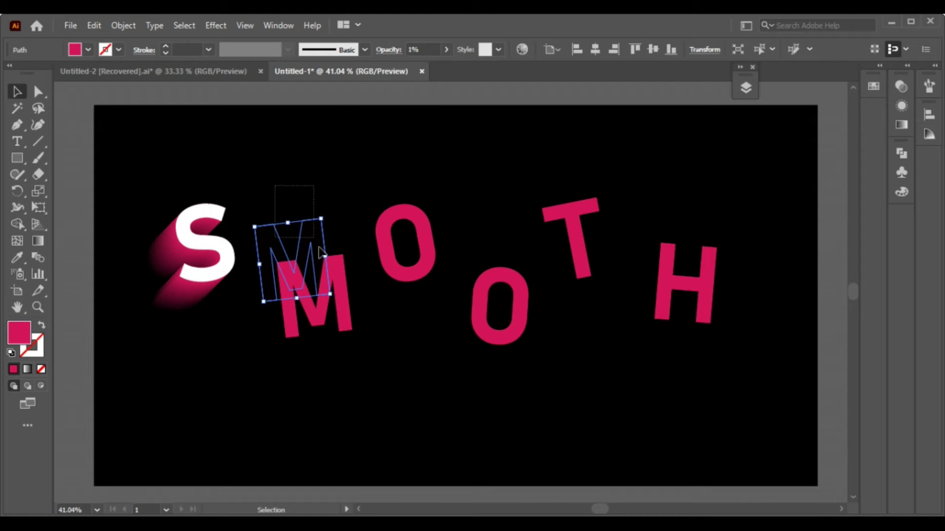
shift+click(333, 331)
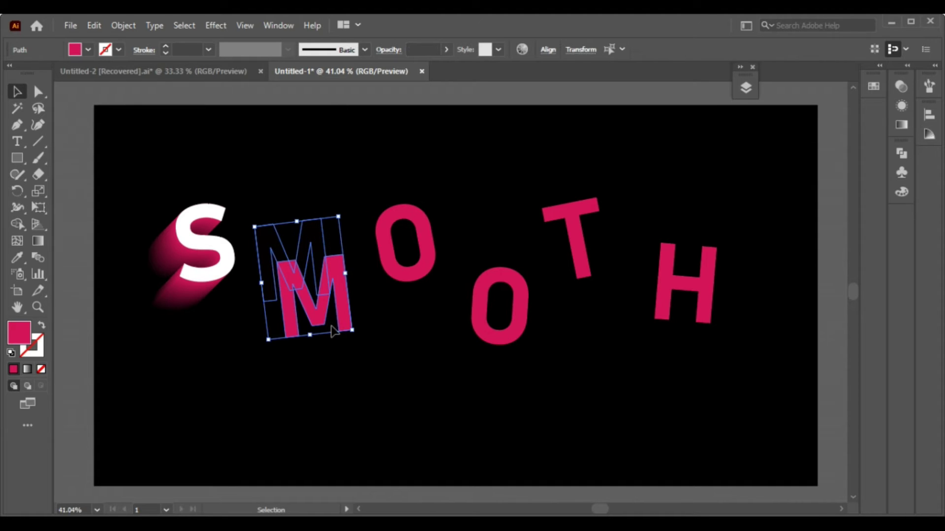
Step: Blend the two M shapes using 12 specified steps
click(123, 25)
mouse_move(236, 409)
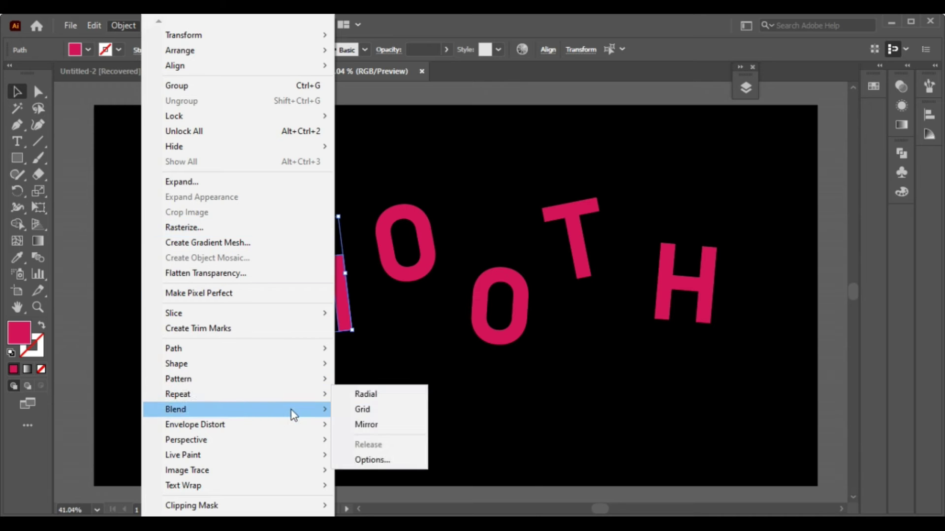
click(369, 410)
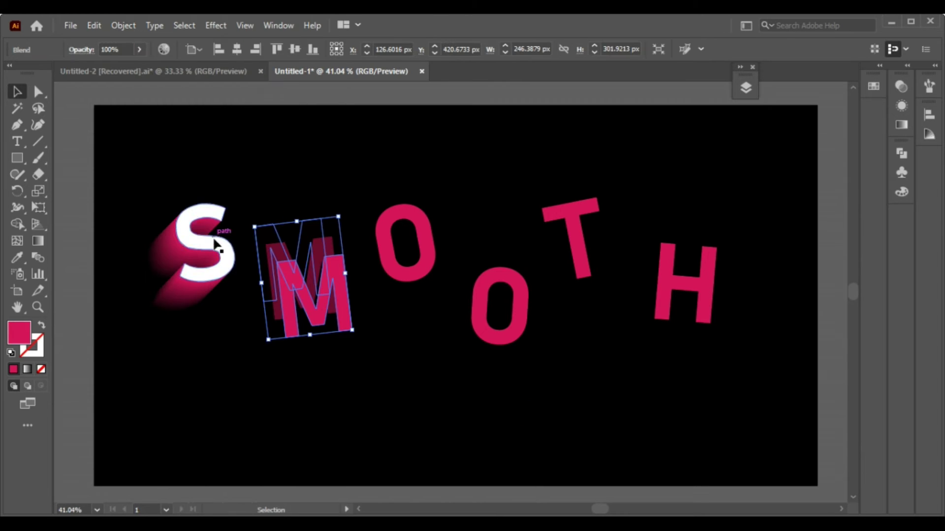
click(123, 25)
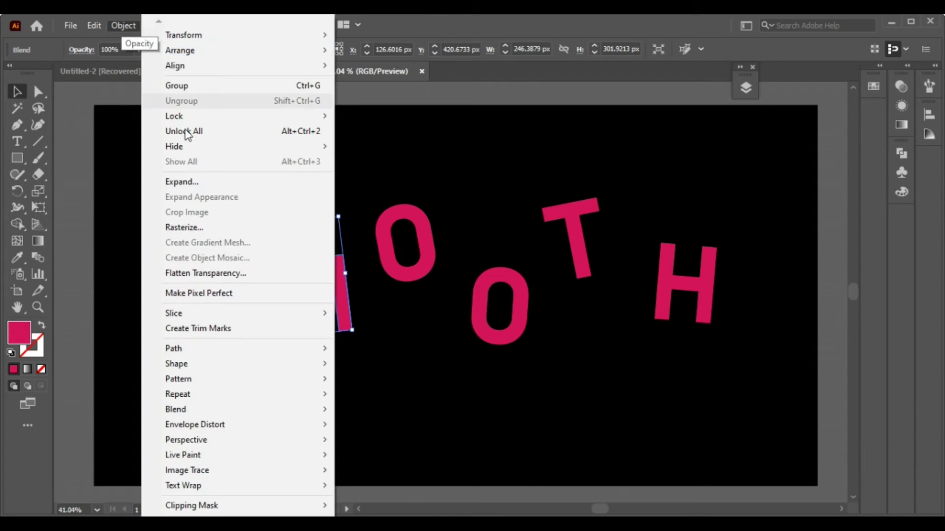
mouse_move(236, 409)
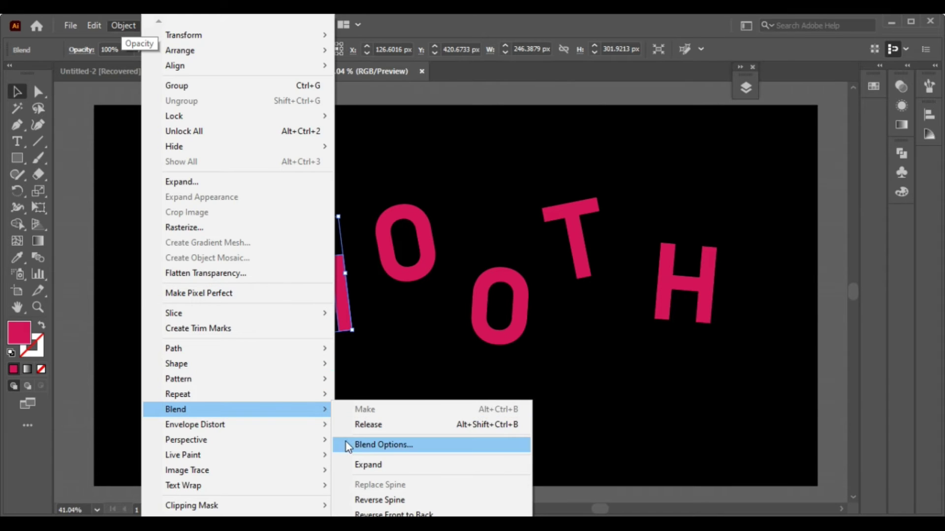
click(346, 443)
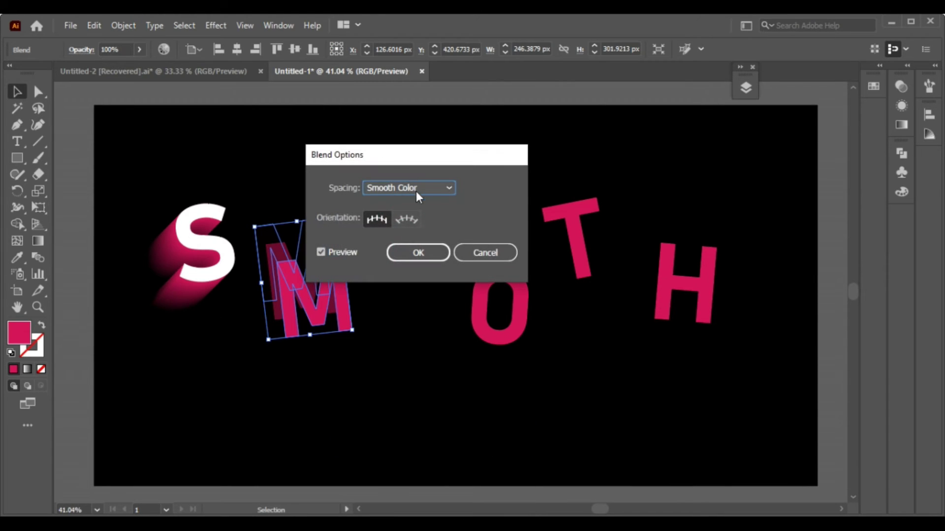
click(415, 190)
click(429, 220)
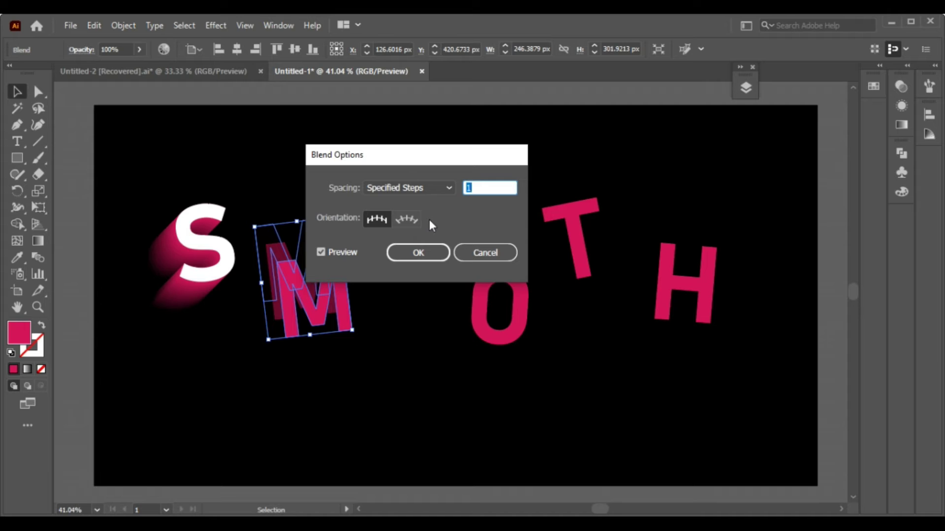
text(12)
key(Return)
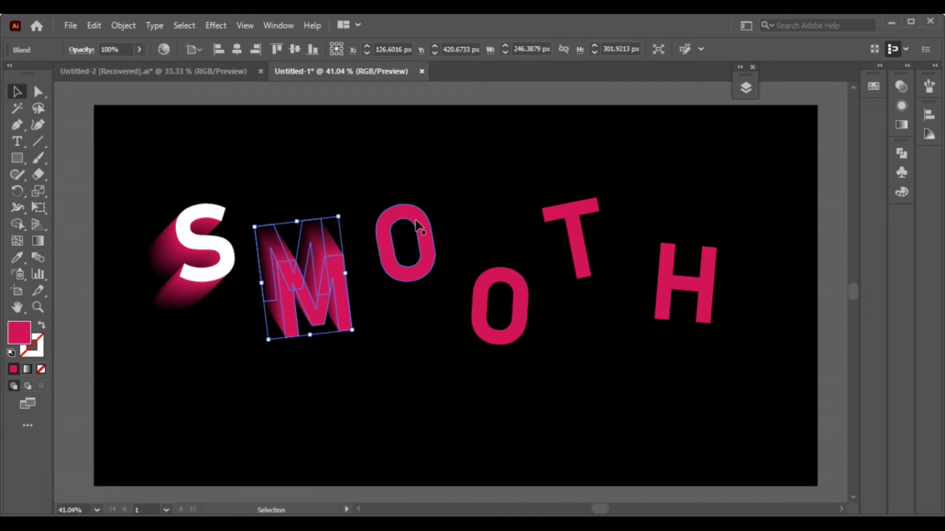
Step: Paste the copied M in front of its blend and fill it white
click(263, 163)
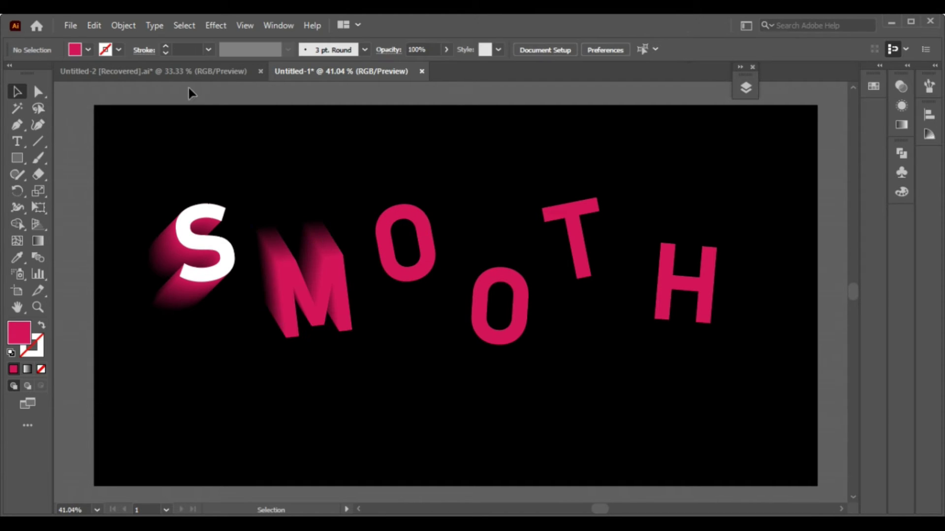
click(124, 29)
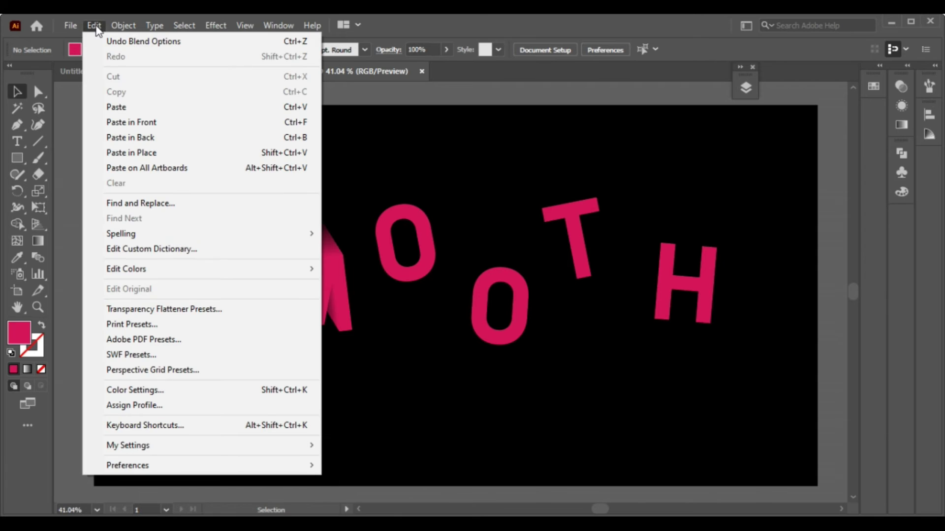
click(132, 123)
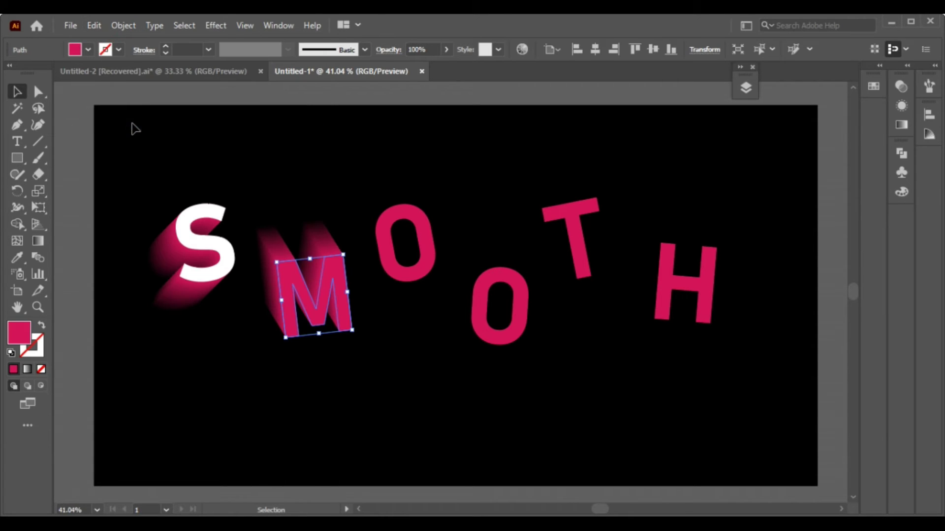
click(91, 50)
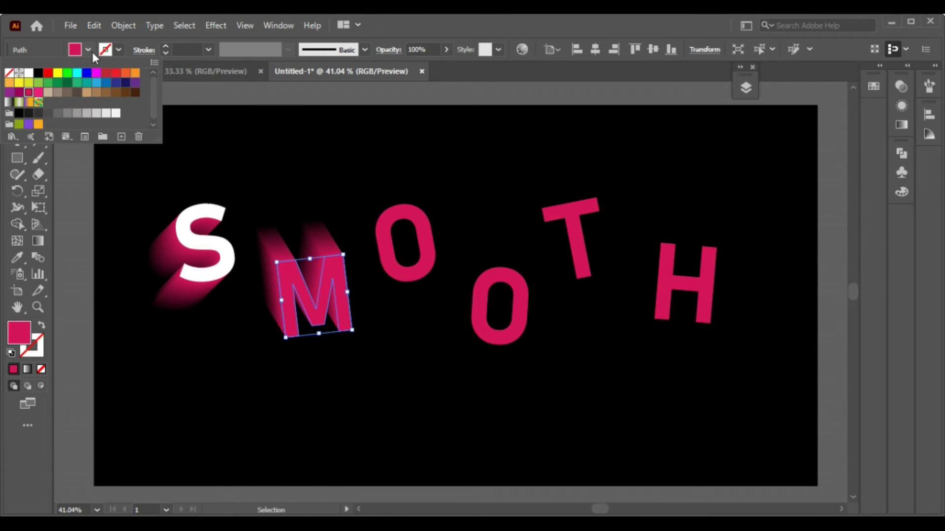
click(30, 75)
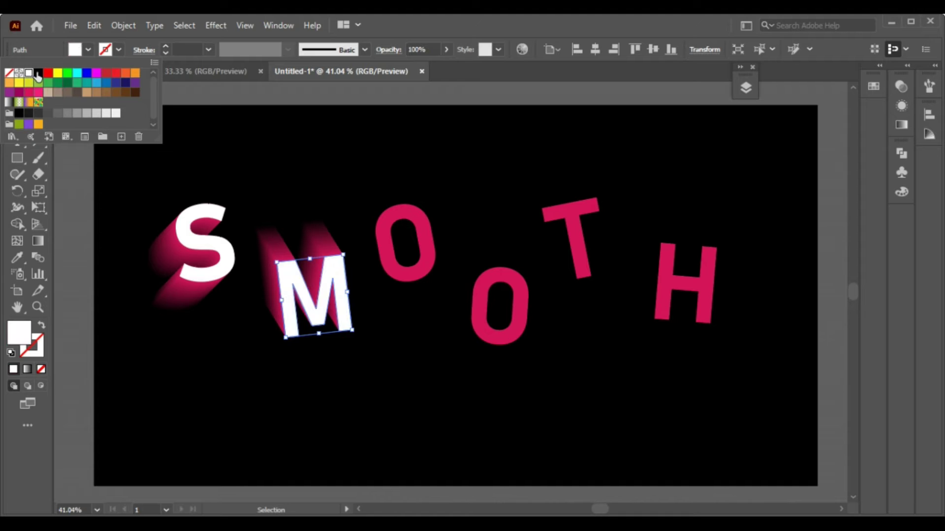
click(329, 177)
Step: Paste a copy of the upper O behind it, move it lower, and set 1% opacity
click(411, 219)
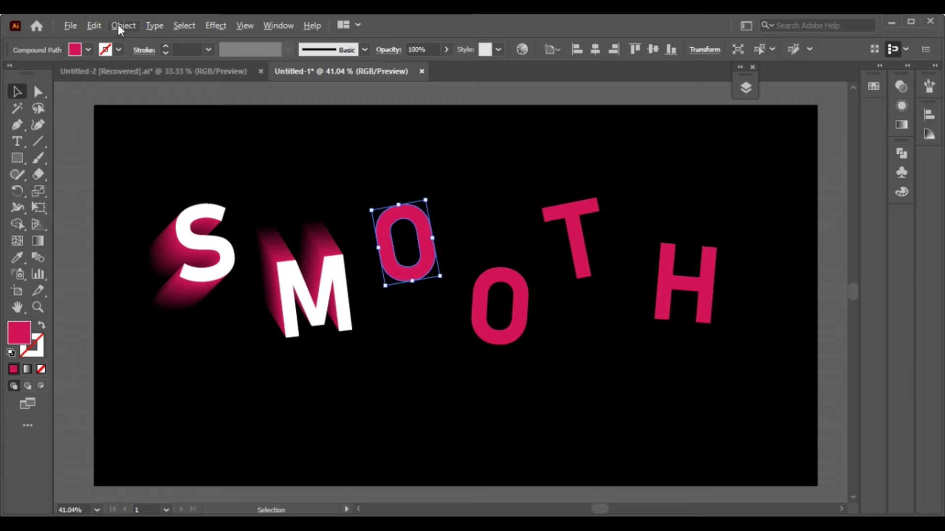
click(97, 25)
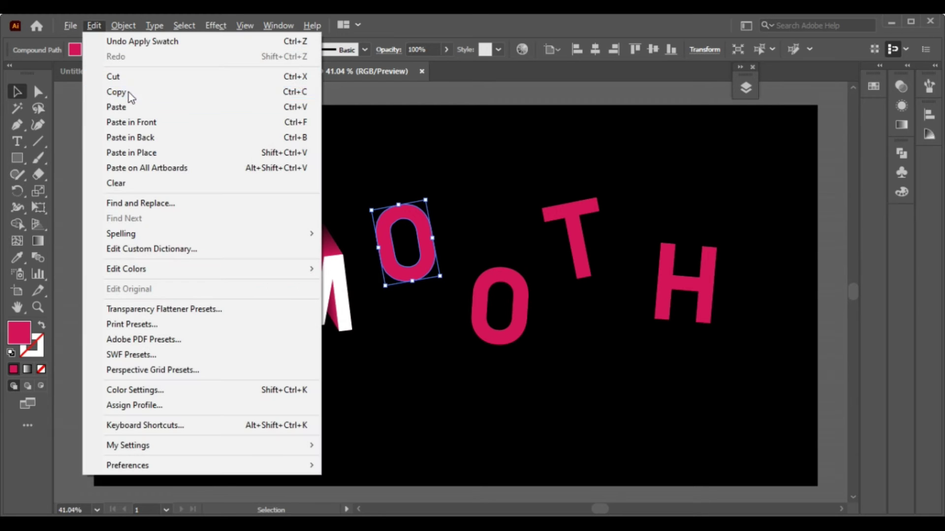
click(129, 92)
click(93, 25)
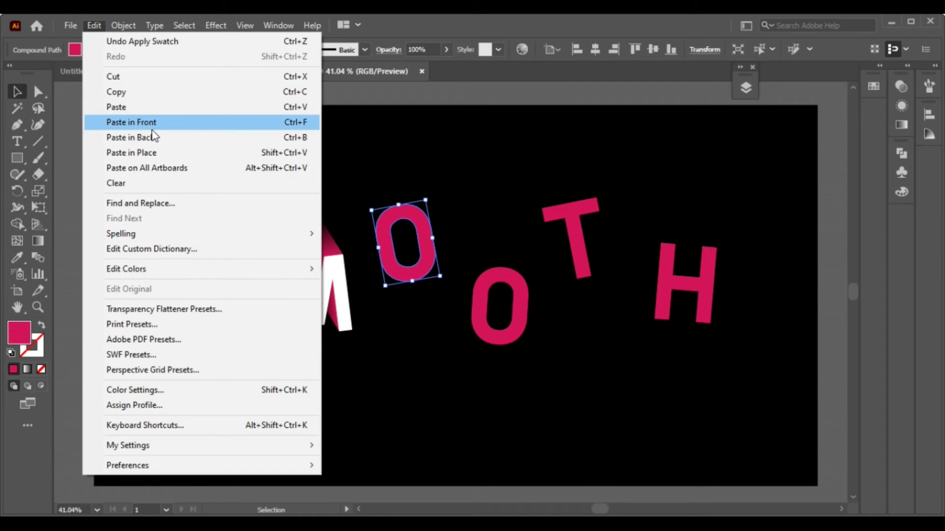
click(151, 137)
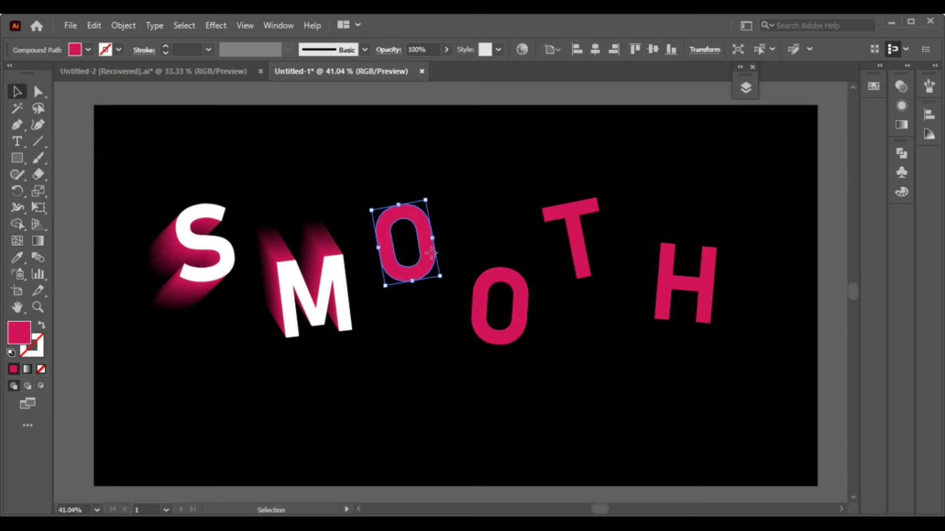
drag(431, 253, 427, 291)
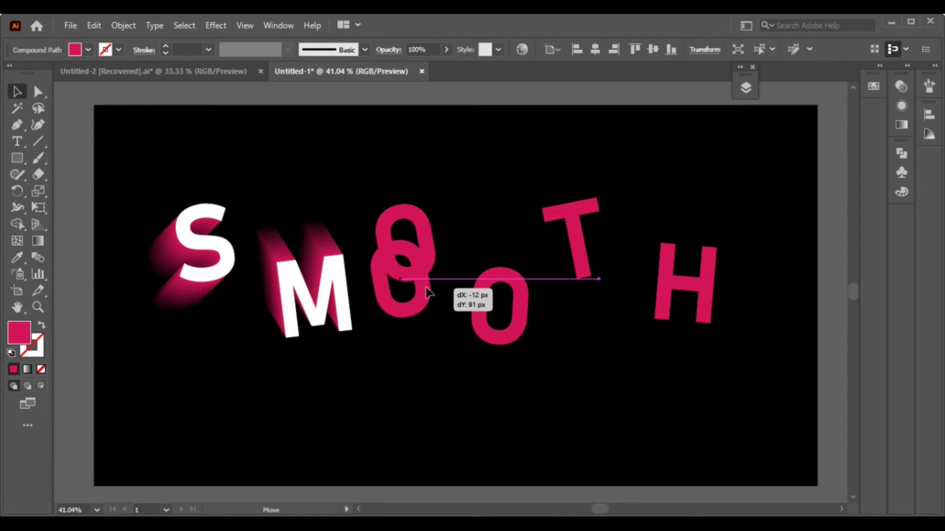
drag(426, 288, 428, 291)
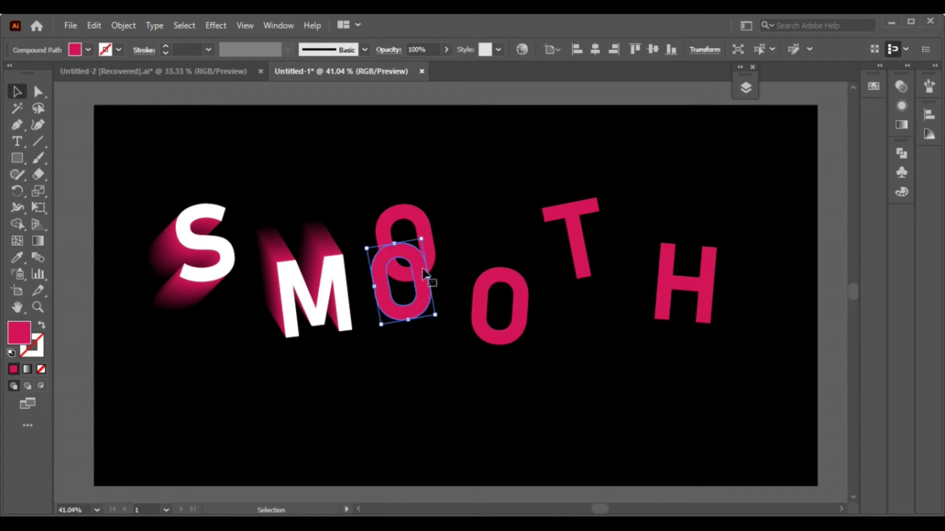
click(431, 50)
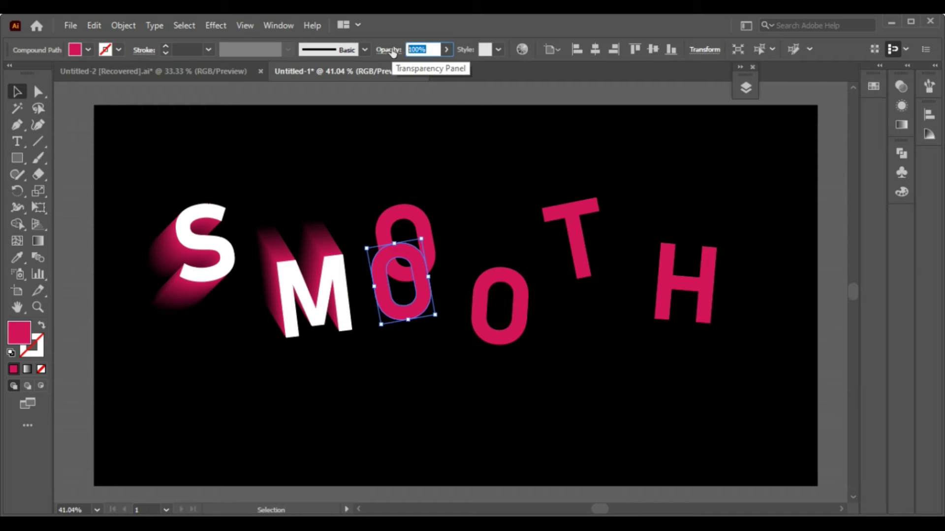
text(1)
key(Return)
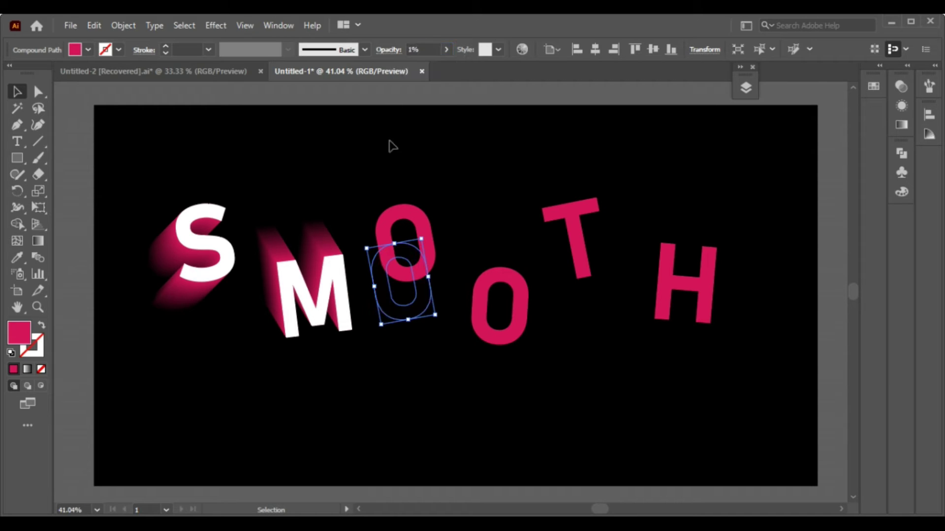
Step: Bring the upper pink O to front, copy it, and select both O shapes
click(404, 216)
right_click(408, 210)
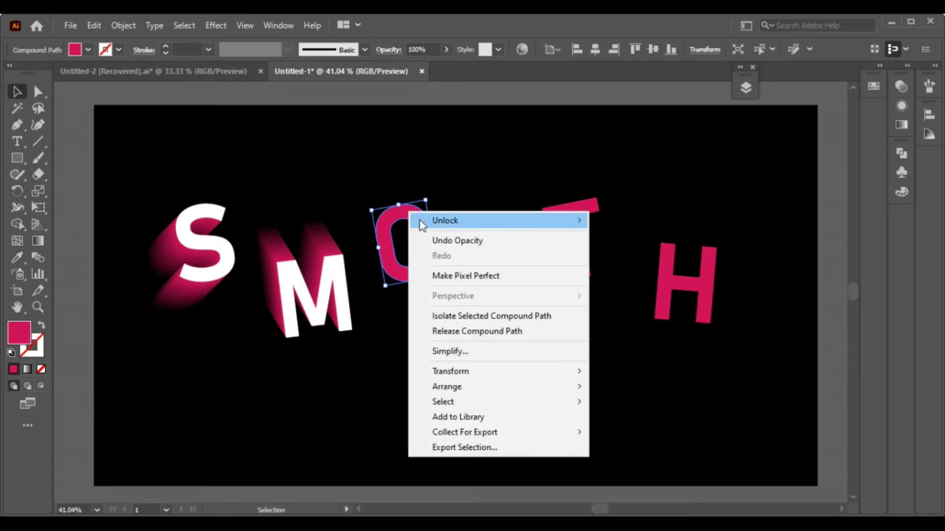
mouse_move(447, 387)
click(615, 386)
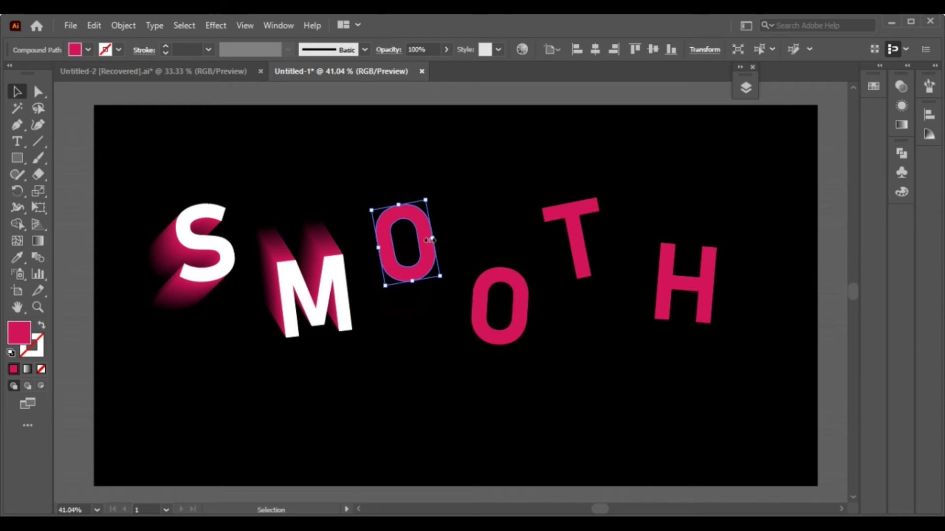
click(93, 26)
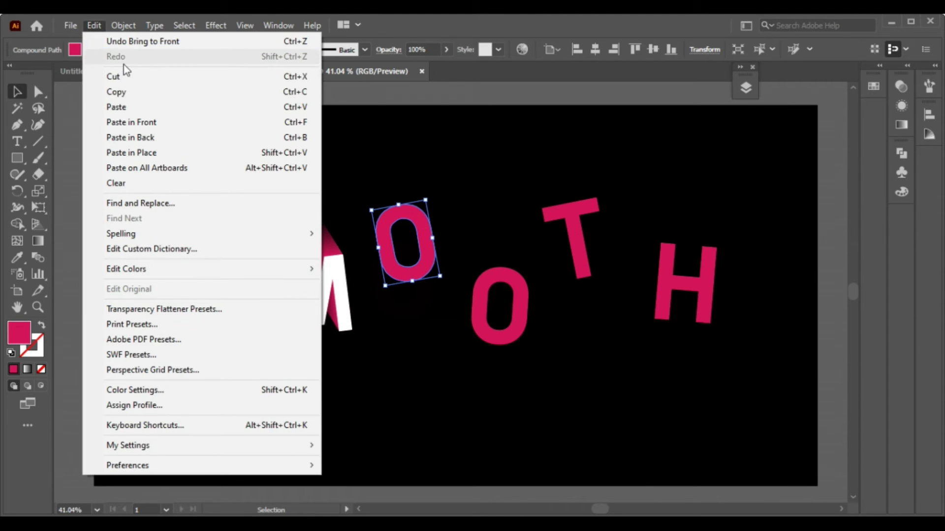
click(137, 89)
drag(346, 164, 446, 315)
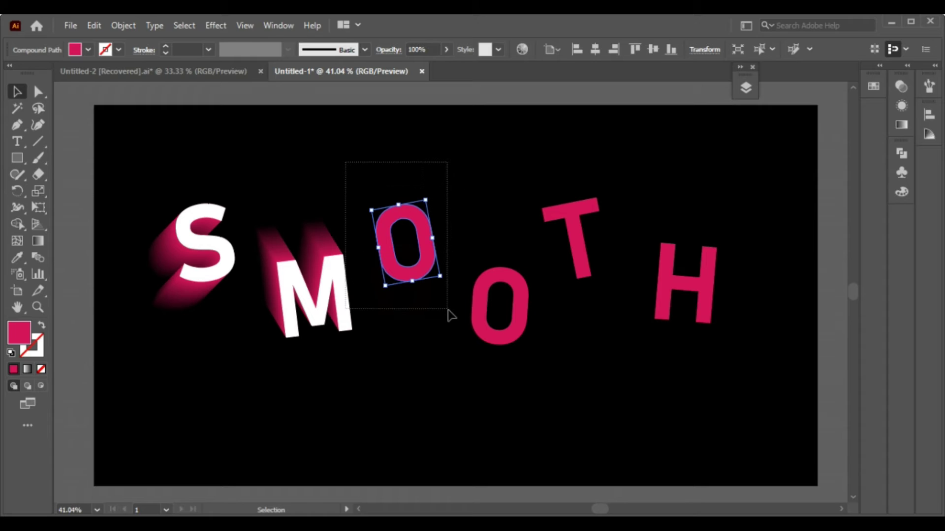
shift+click(333, 259)
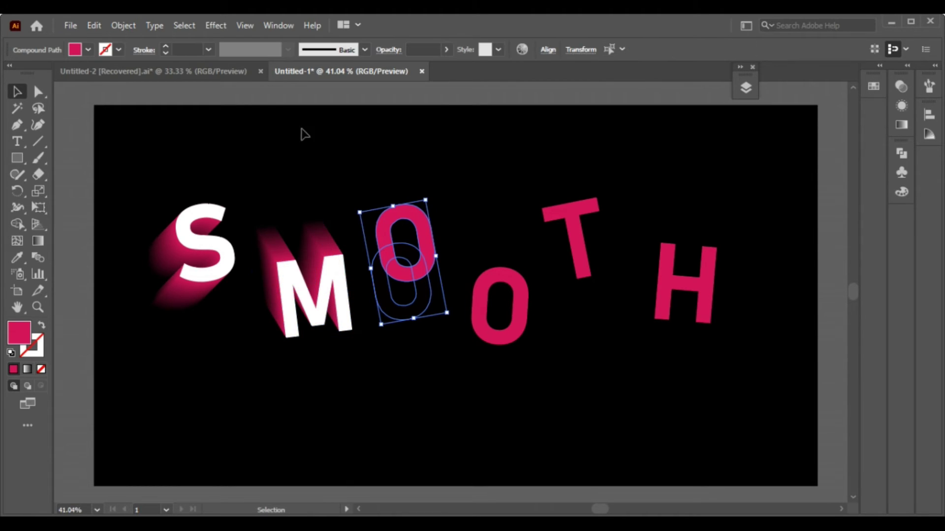
Step: Blend the upper O with its faint copy using 32 specified steps
click(123, 25)
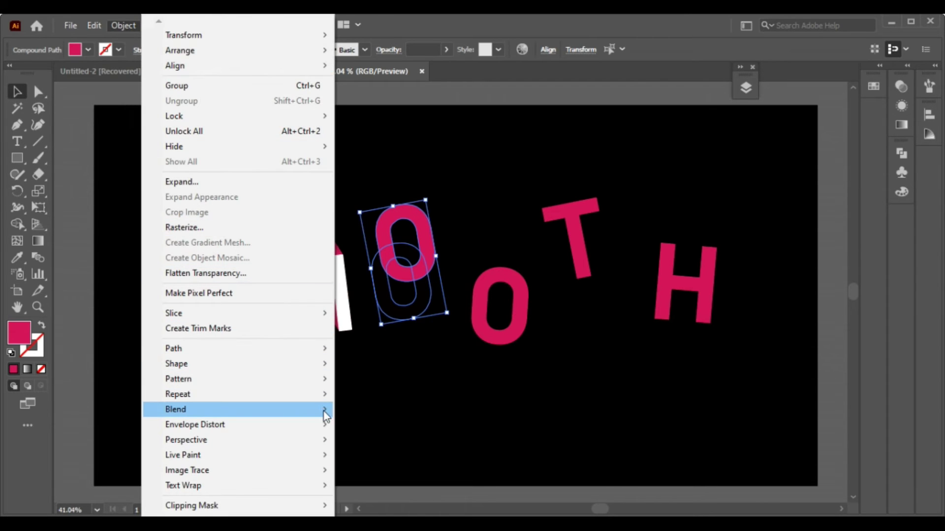
mouse_move(221, 409)
click(341, 410)
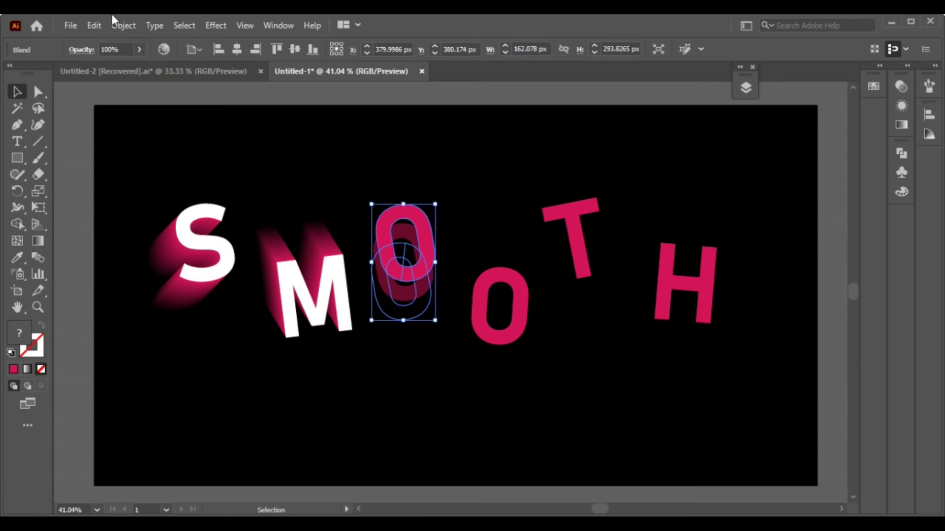
click(124, 26)
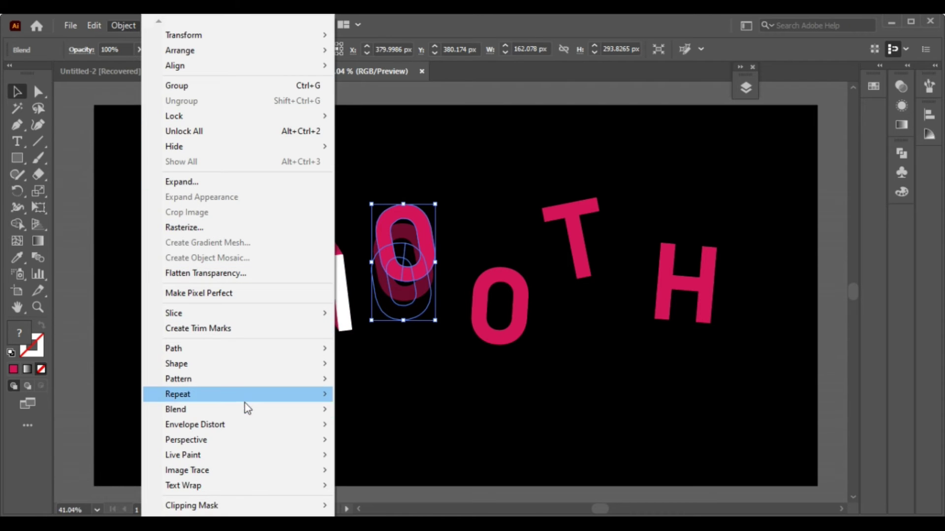
click(368, 445)
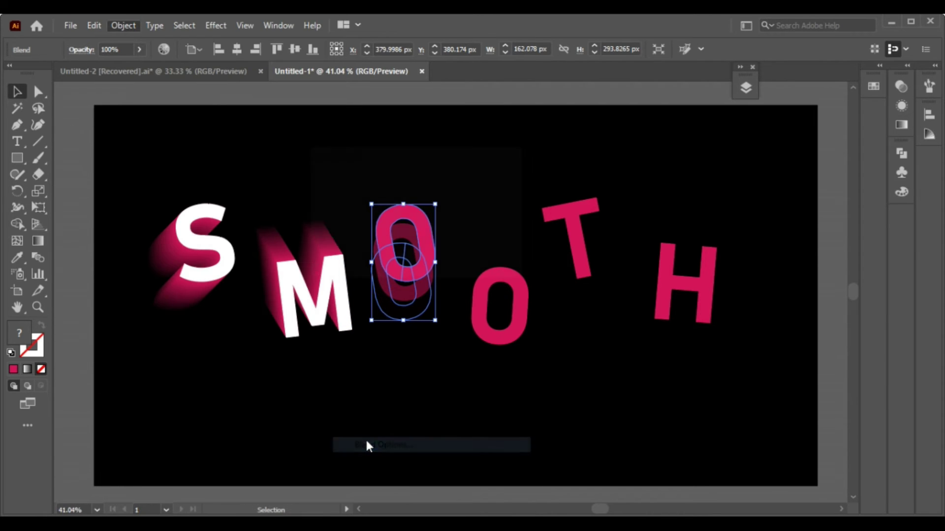
click(402, 191)
click(416, 216)
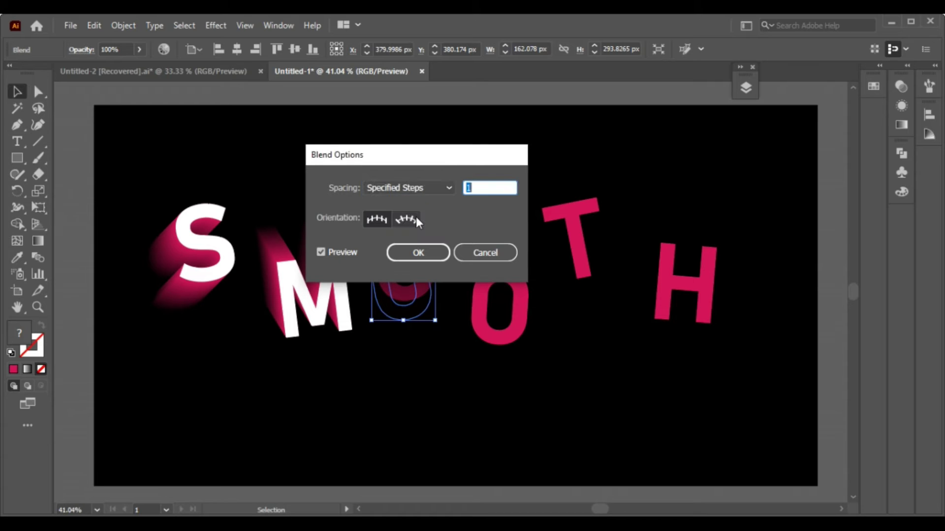
drag(466, 154, 246, 169)
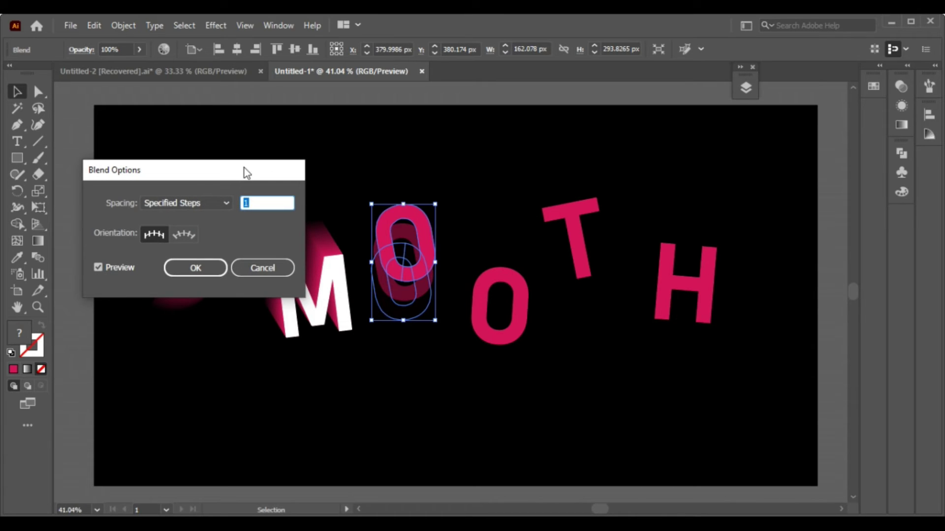
text(32)
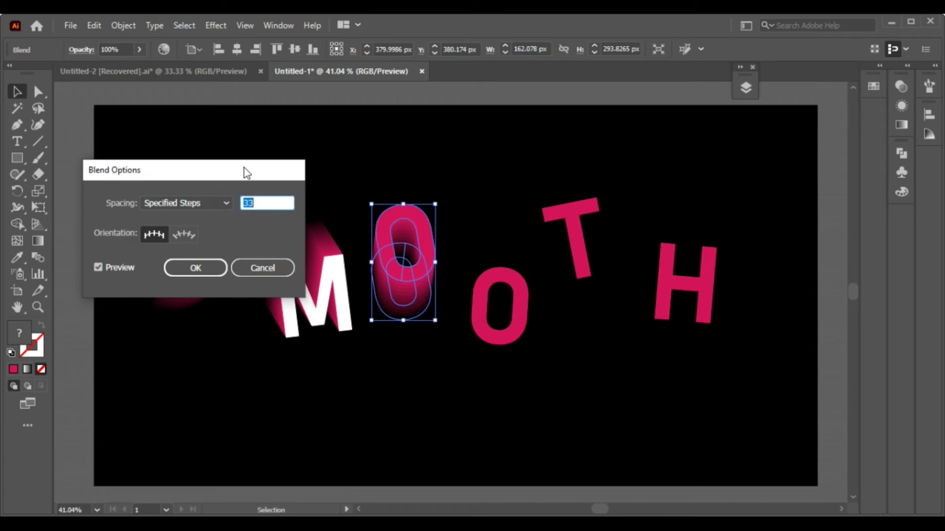
key(Return)
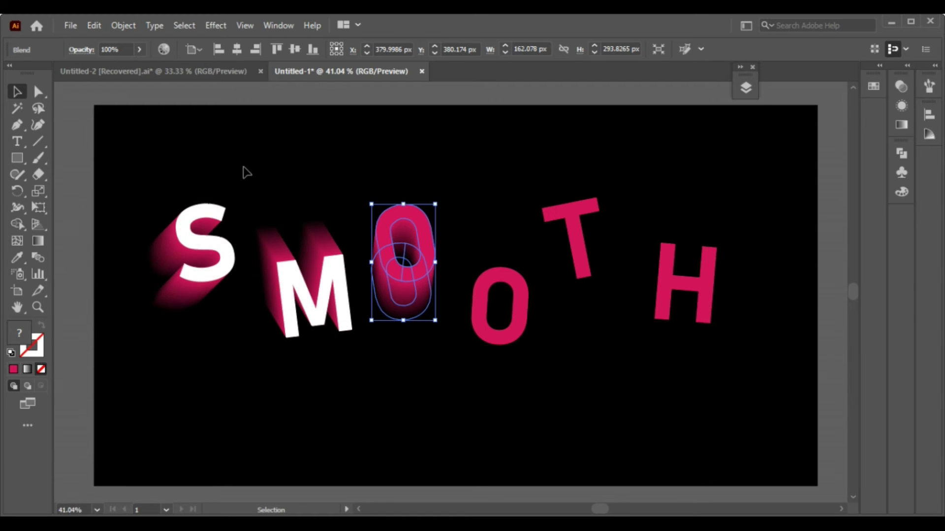
Step: Paste the copied O in front, fill it white, and select the second pink O
click(130, 25)
mouse_move(93, 26)
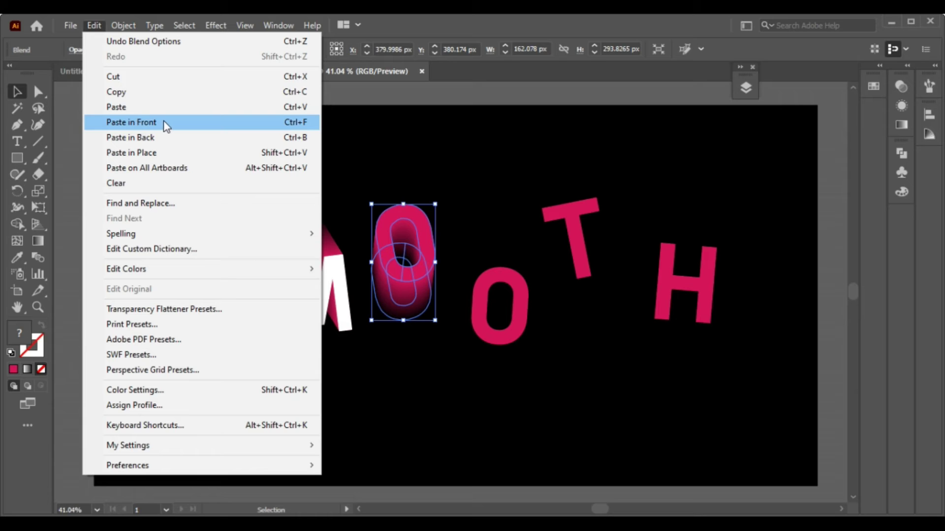
click(161, 122)
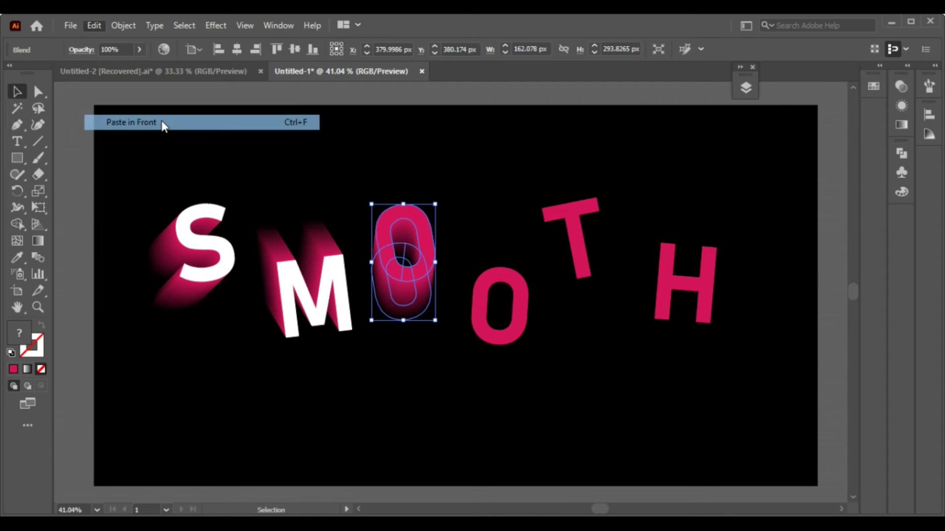
click(90, 52)
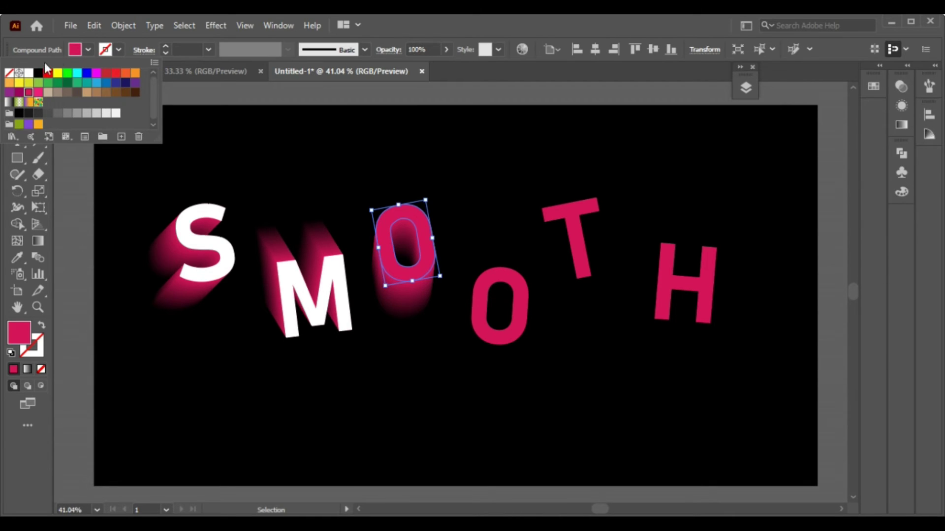
click(29, 73)
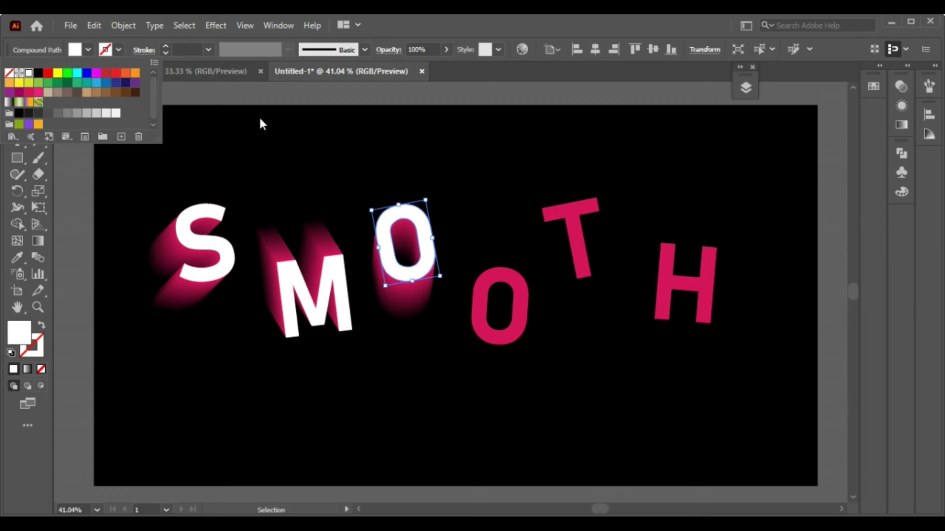
click(416, 179)
click(510, 294)
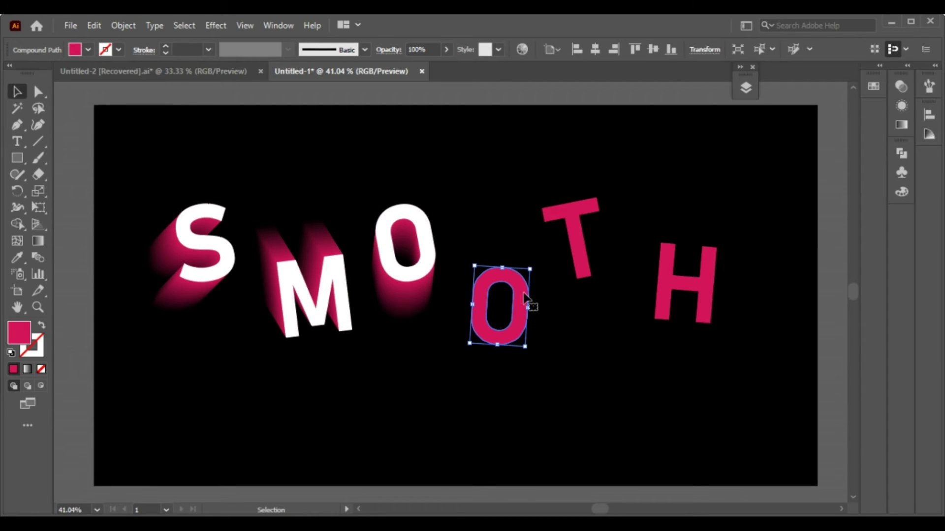
Step: Paste a copy of the second O in front, offset down-left, at 1% opacity
click(122, 26)
mouse_move(93, 25)
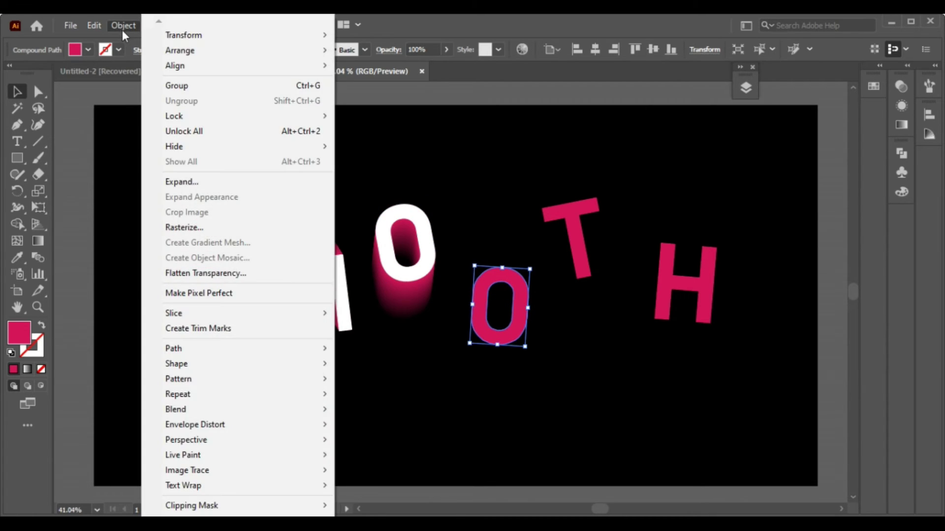
click(117, 92)
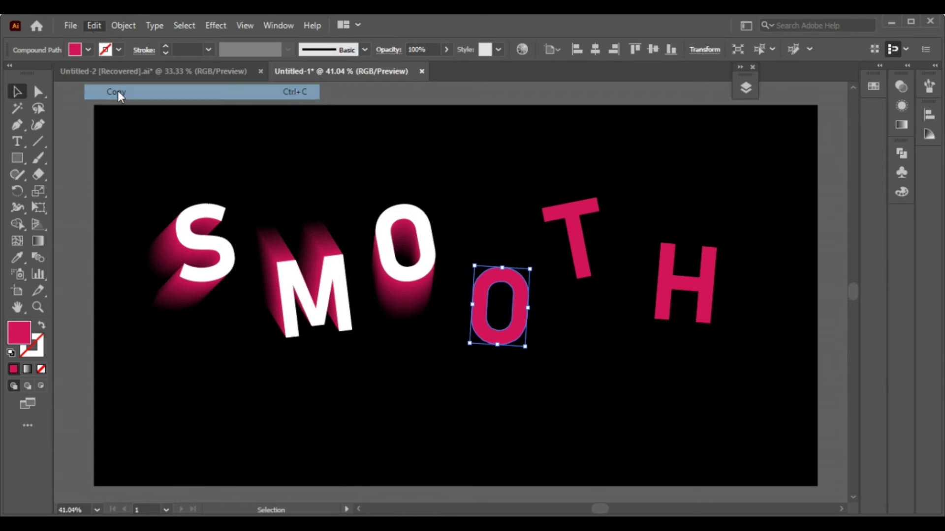
click(89, 22)
click(128, 124)
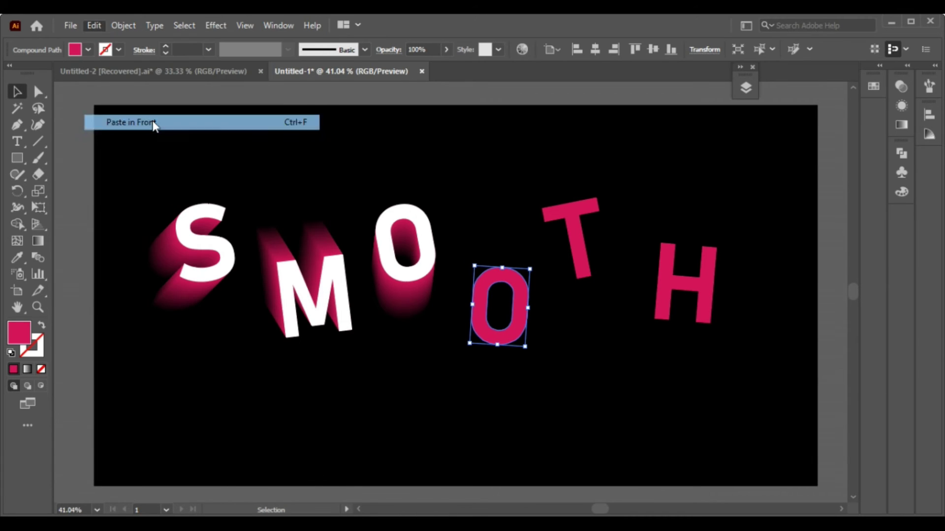
drag(523, 318, 498, 346)
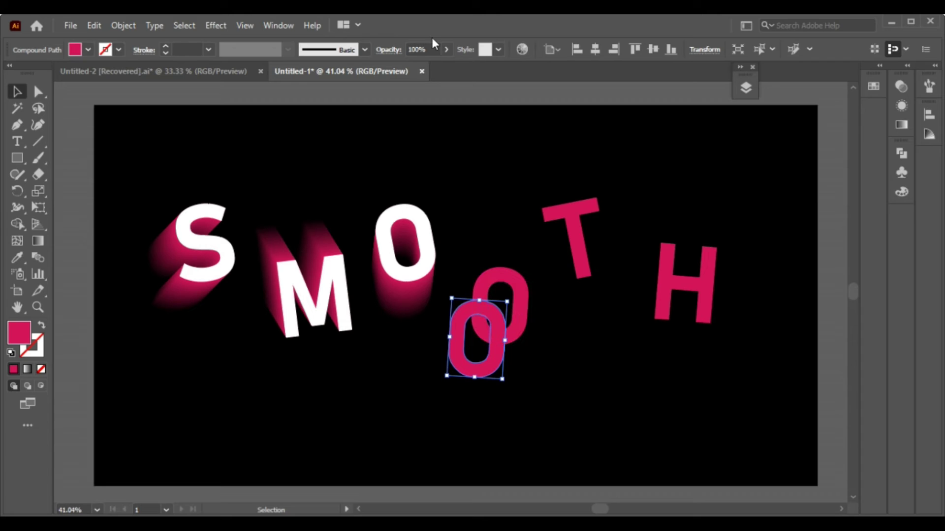
click(421, 49)
text(1)
key(Return)
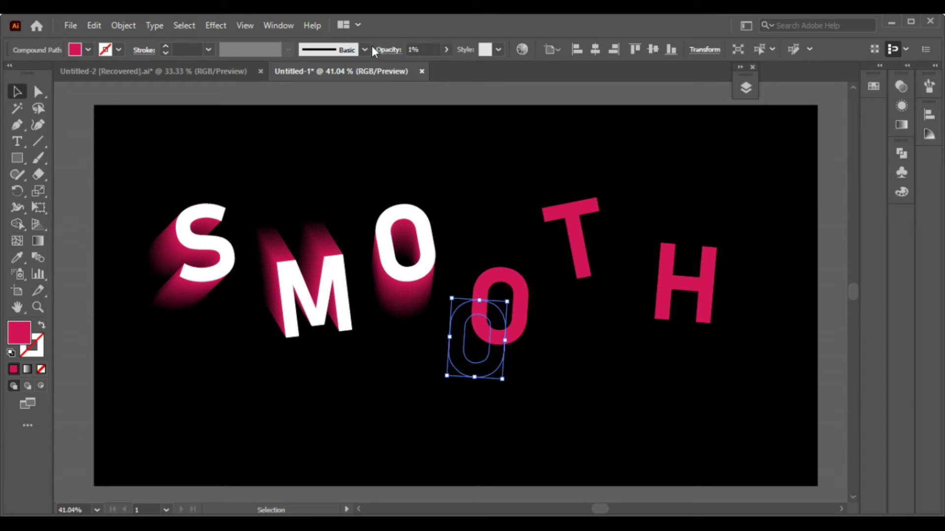
click(507, 278)
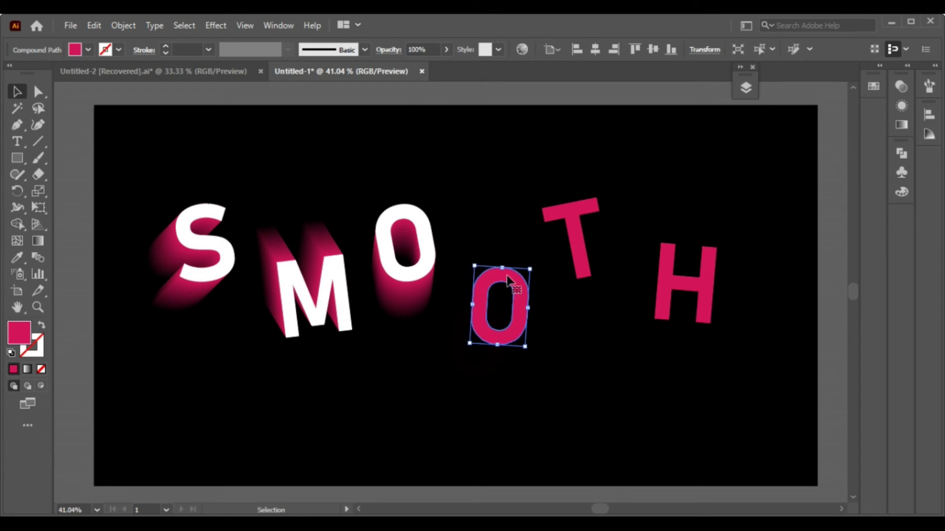
right_click(507, 277)
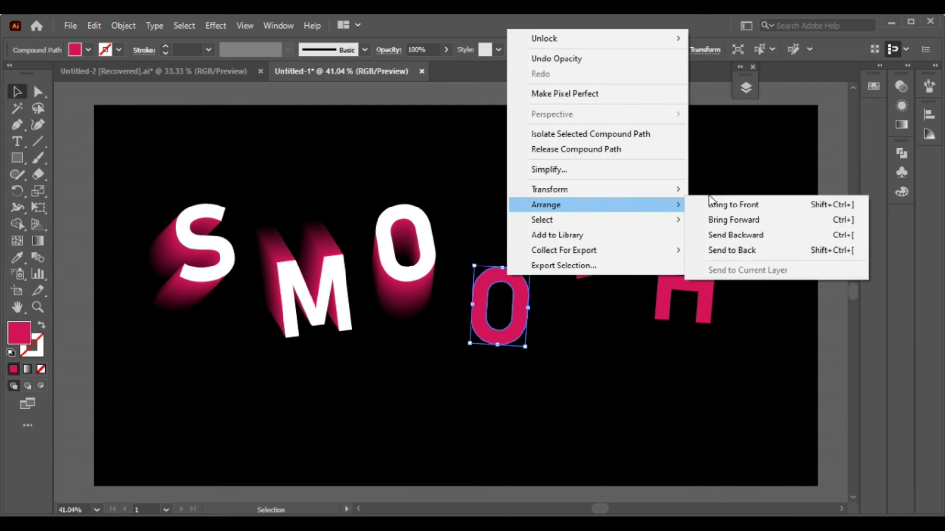
Step: Bring the pink second O to front, copy it, and paste a copy behind
click(738, 210)
click(510, 278)
right_click(510, 279)
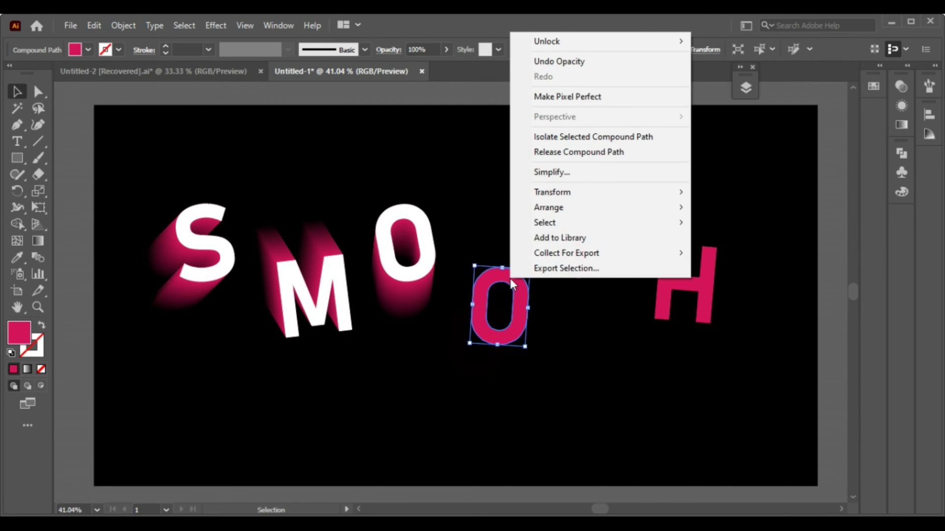
click(719, 208)
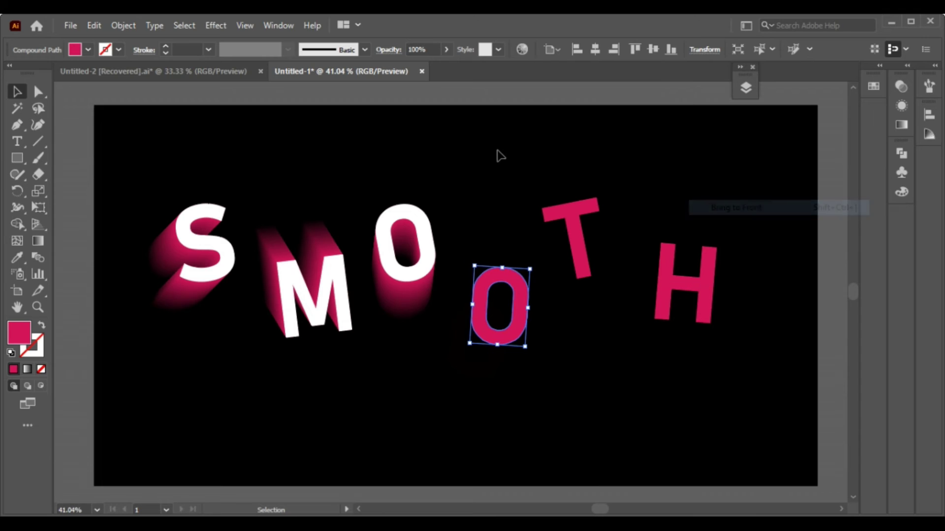
click(126, 24)
click(128, 21)
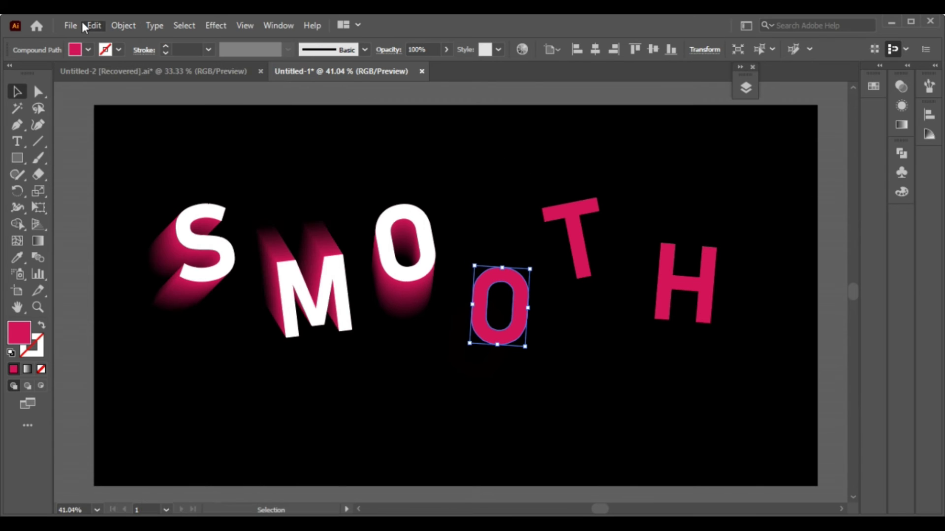
click(92, 24)
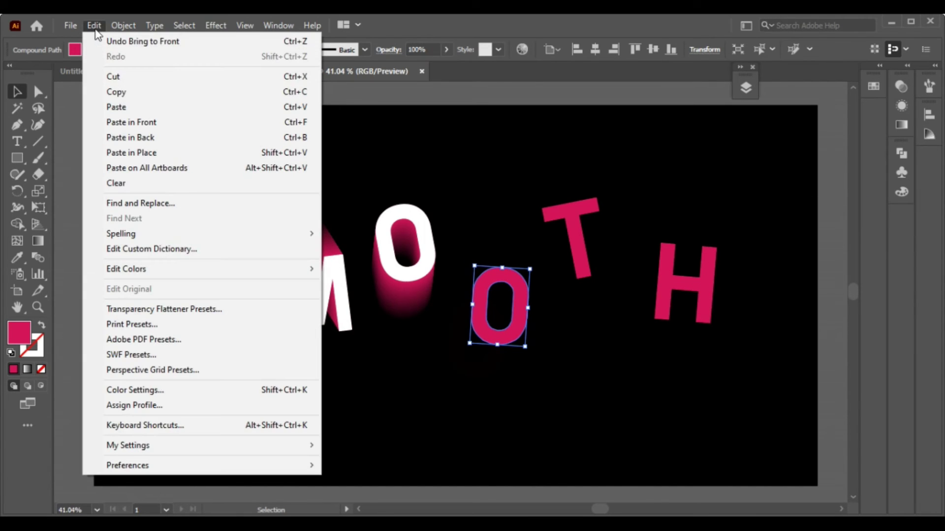
click(136, 92)
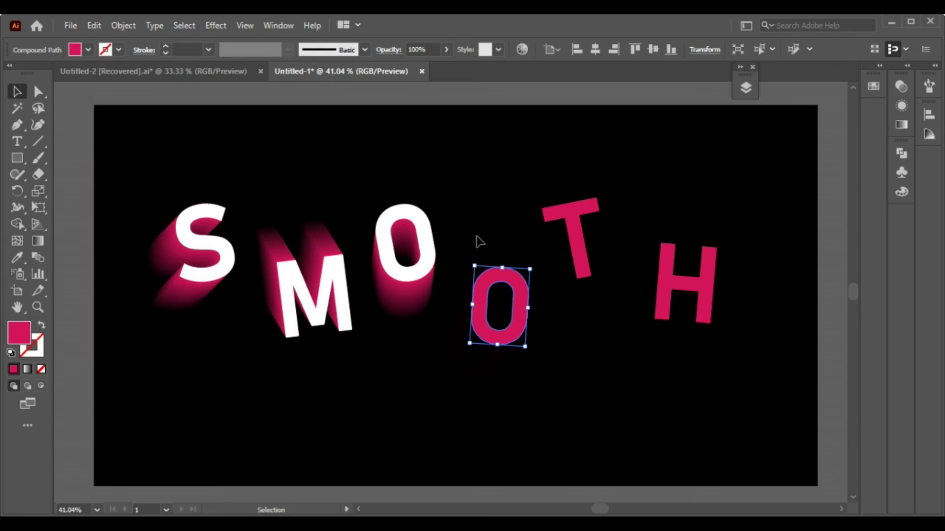
key(ctrl+b)
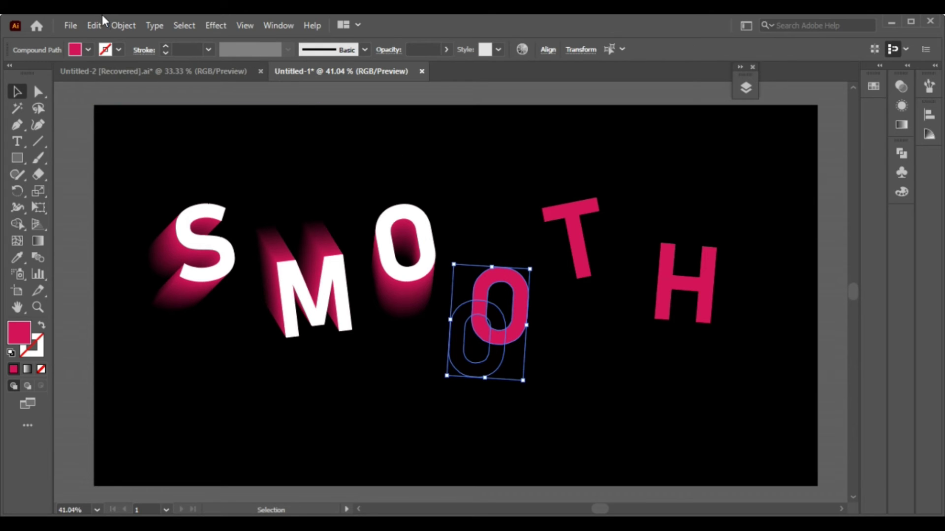
Step: Blend the two second-O shapes using 30 specified steps
click(121, 24)
mouse_move(175, 409)
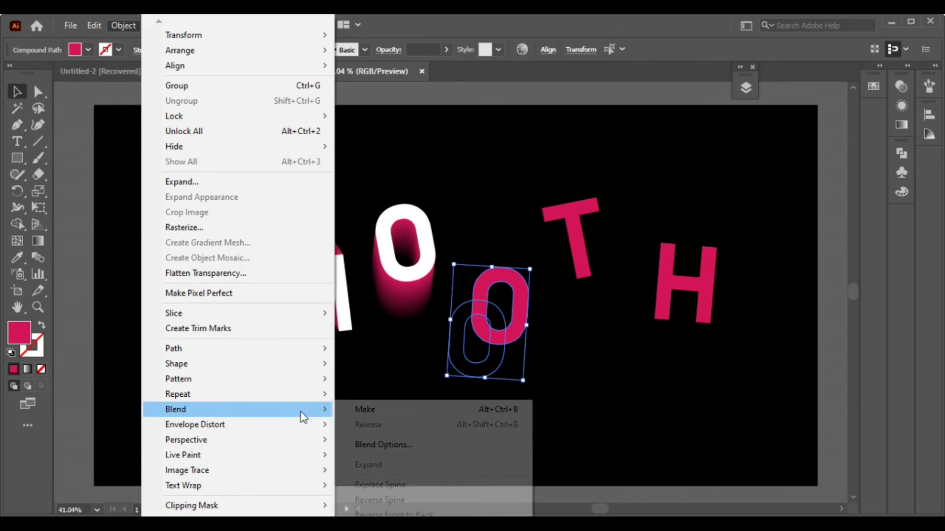
click(341, 411)
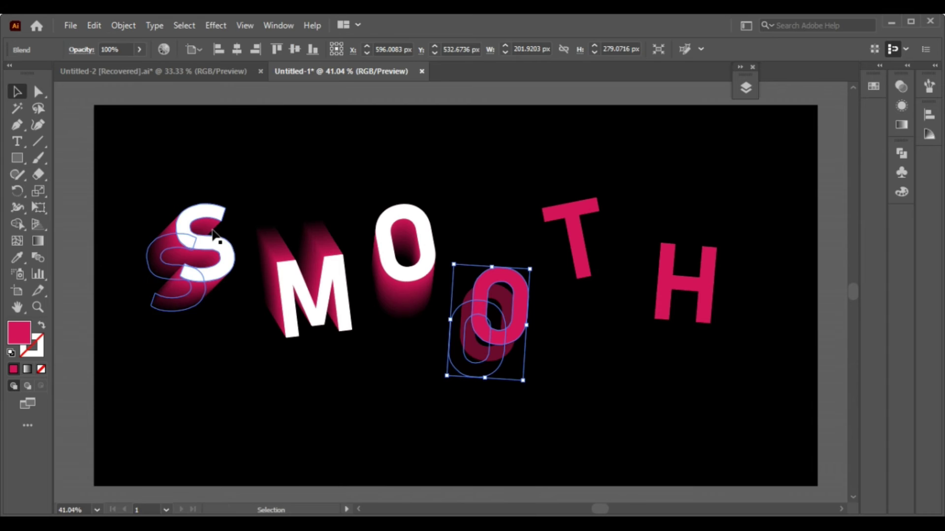
click(123, 25)
mouse_move(176, 408)
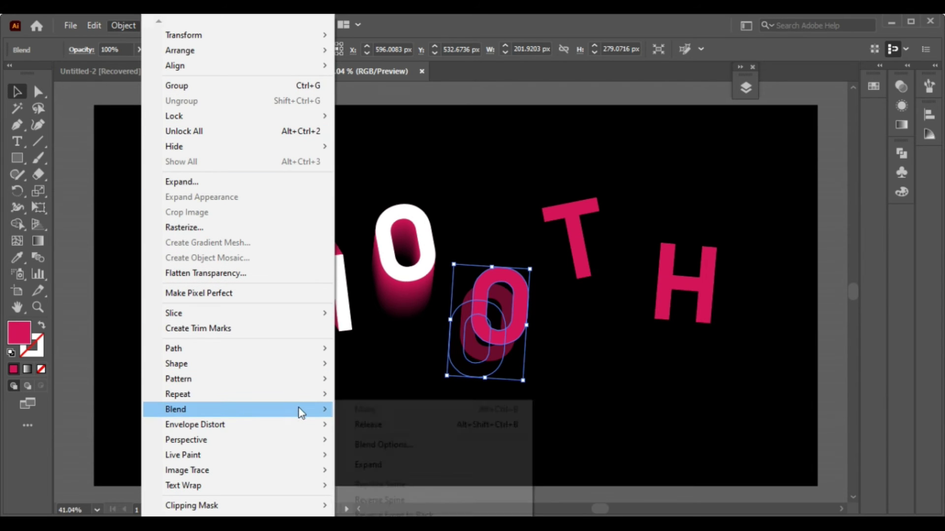
click(359, 445)
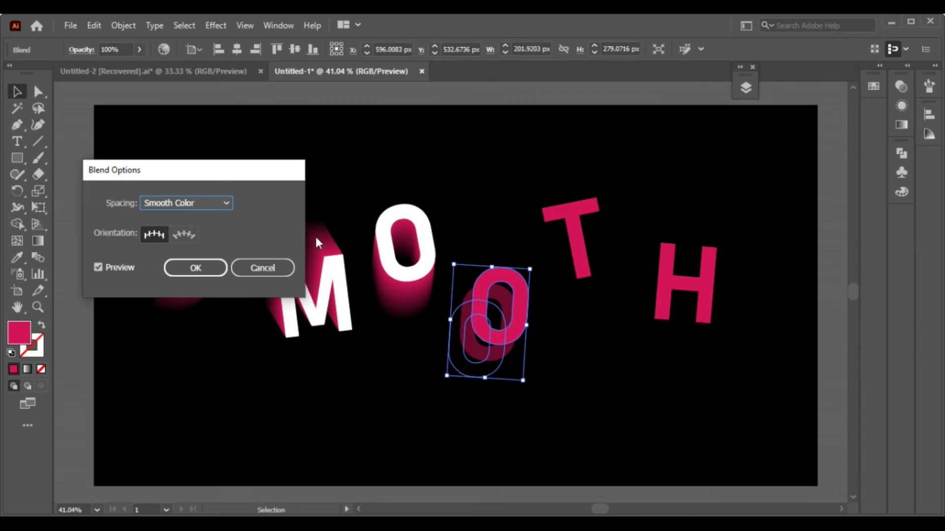
click(215, 203)
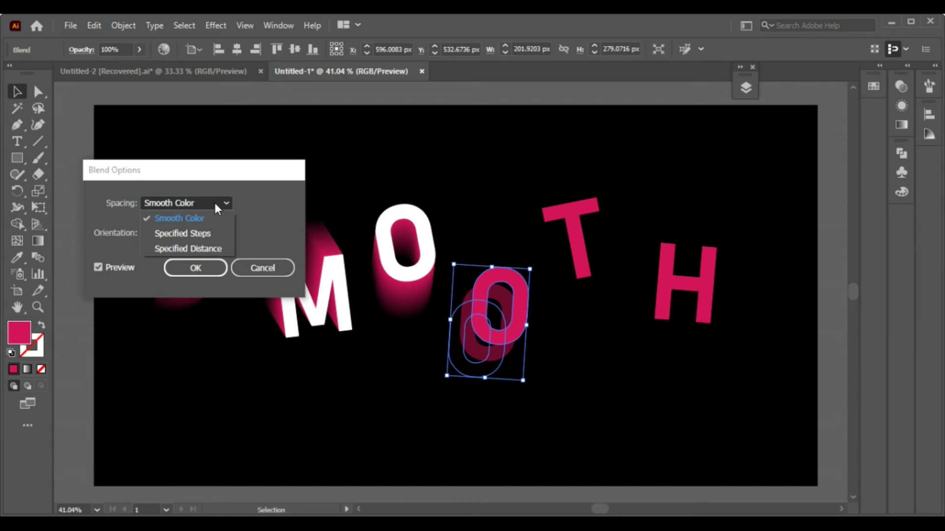
click(222, 232)
text(30)
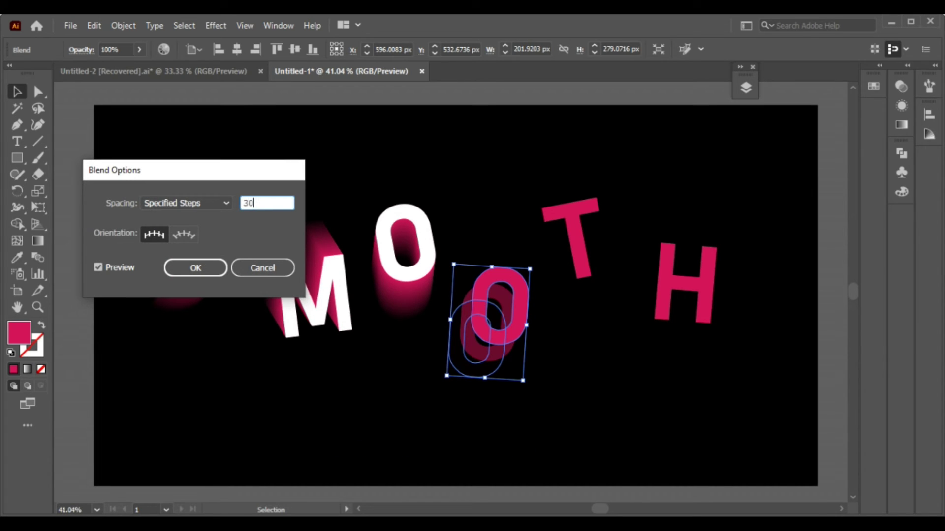
key(Return)
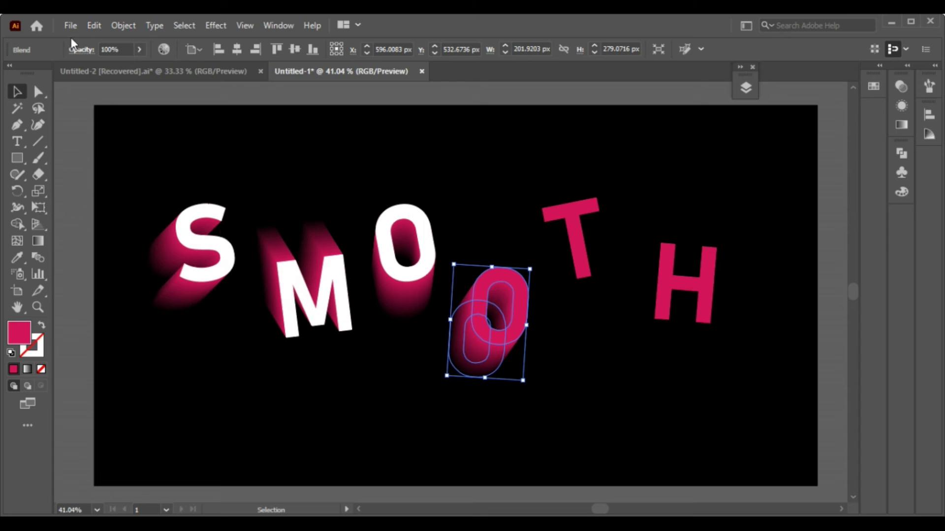
Step: Paste the O in front, fill it white, and select the pink T
click(96, 25)
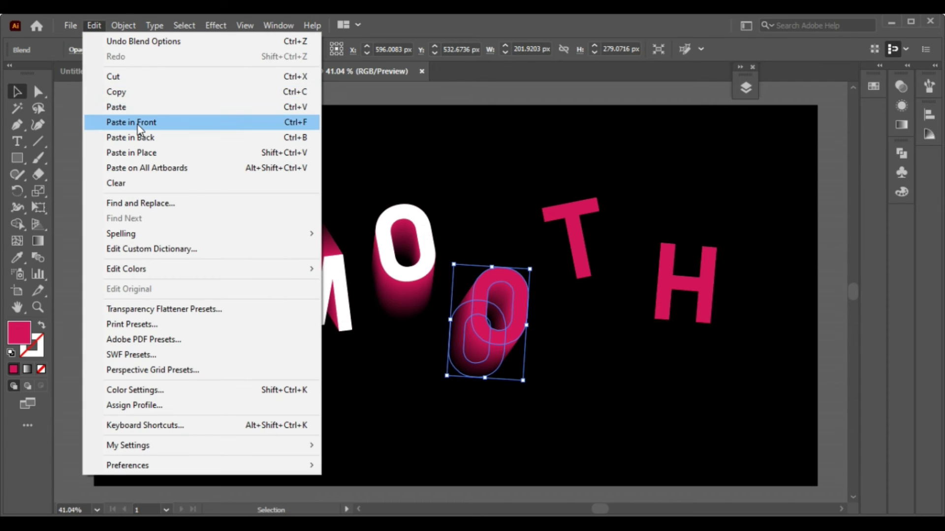
click(140, 123)
click(87, 49)
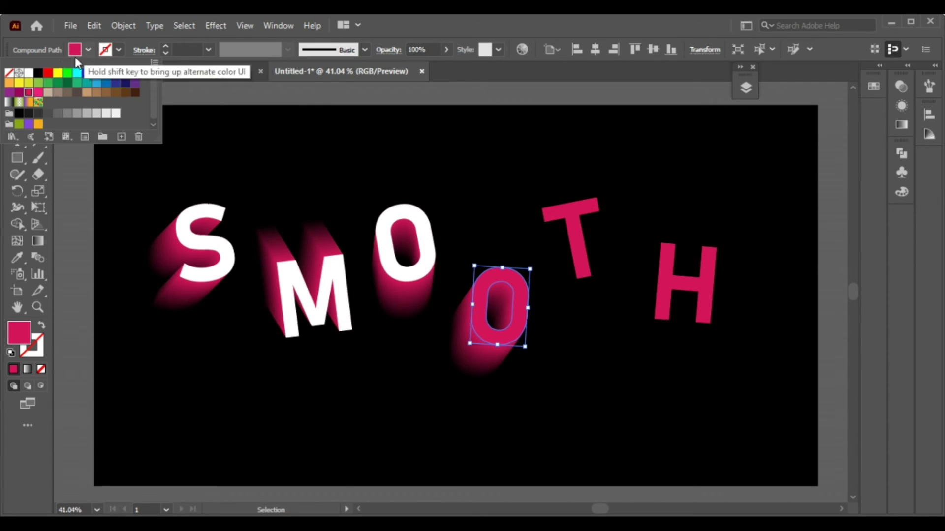
click(29, 74)
click(413, 157)
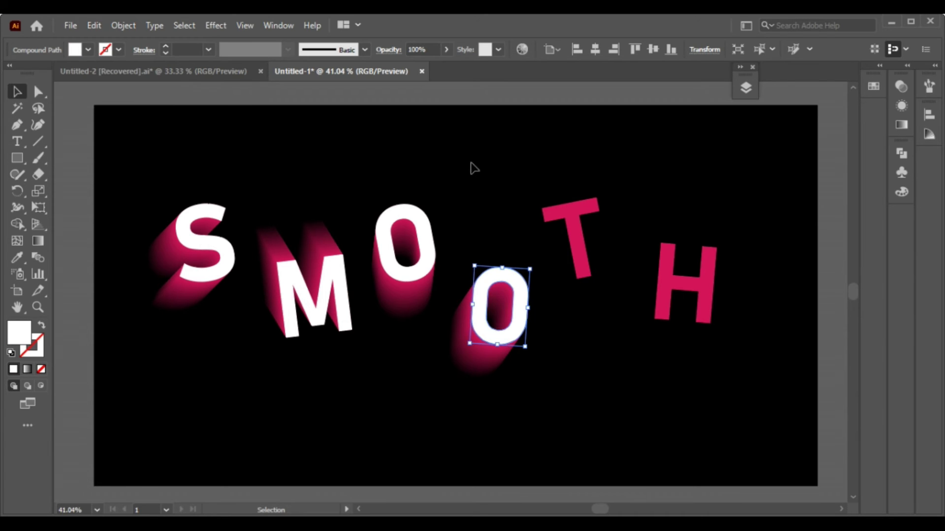
click(550, 194)
click(570, 212)
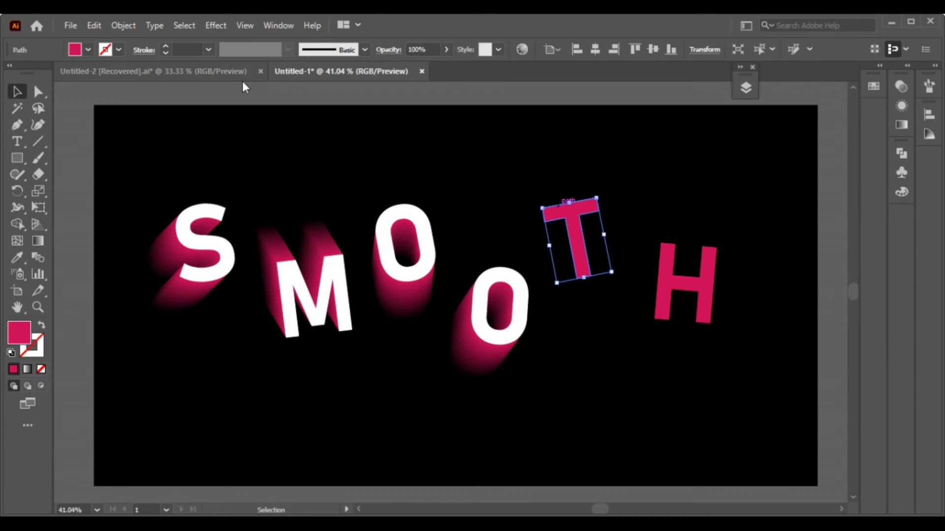
Step: Paste a copy of the T in front, offset it up-left, and set its opacity to 1%
click(91, 26)
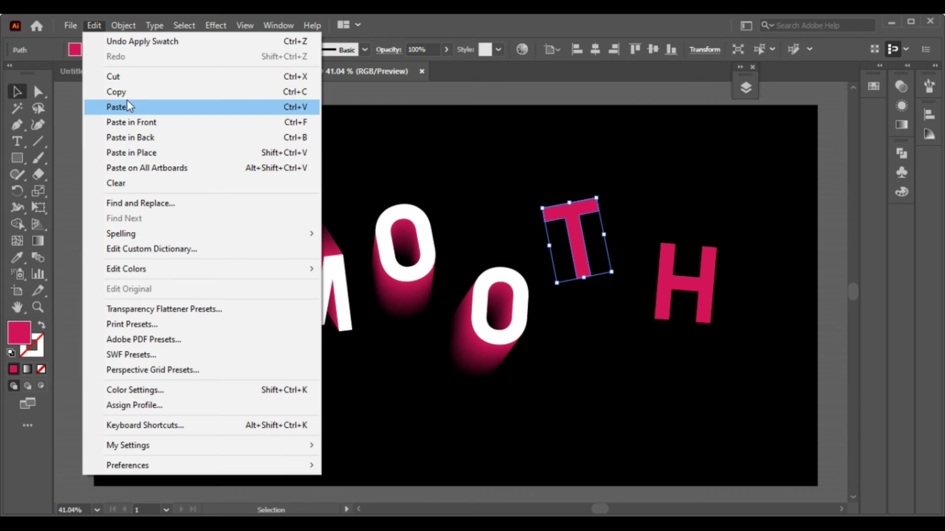
click(124, 94)
click(93, 25)
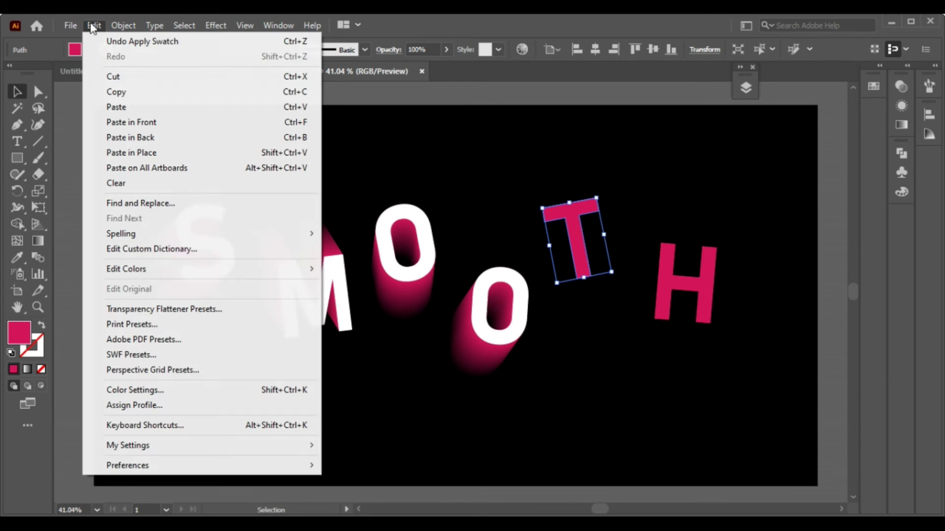
click(160, 123)
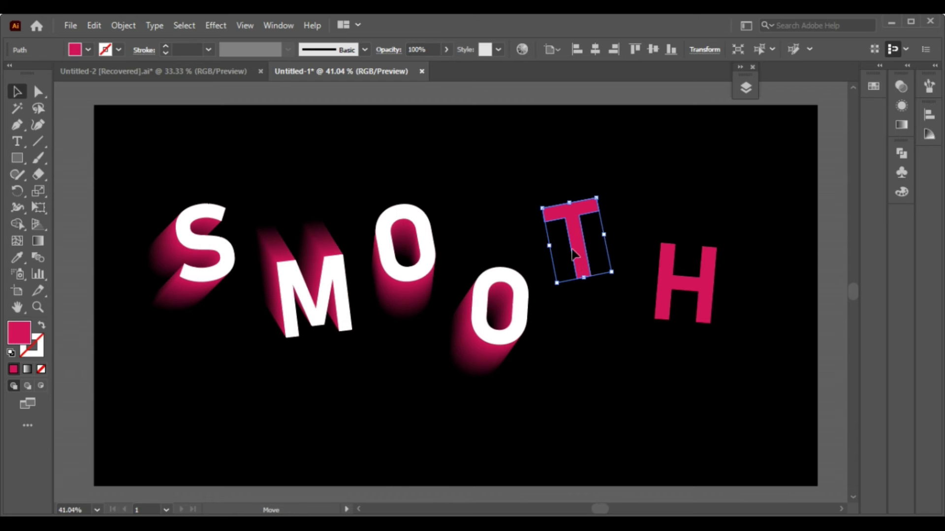
drag(580, 256, 551, 227)
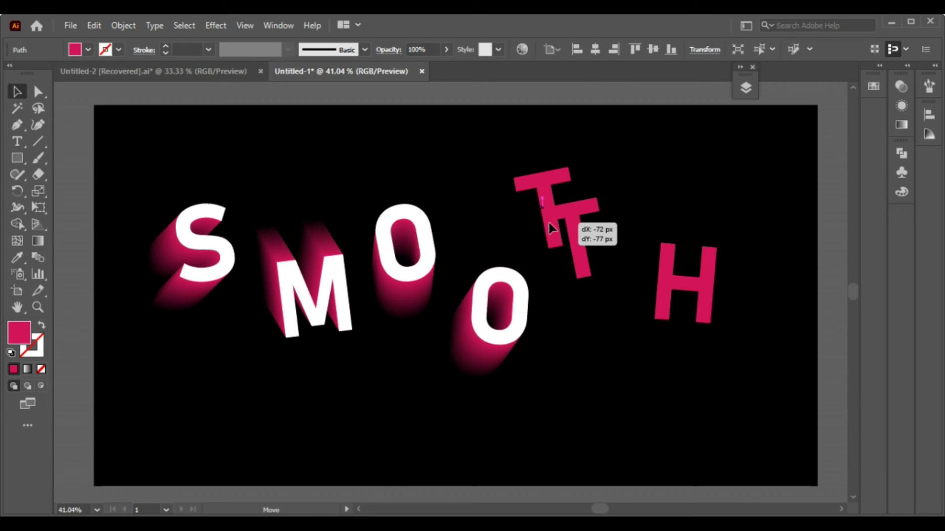
drag(552, 228, 549, 223)
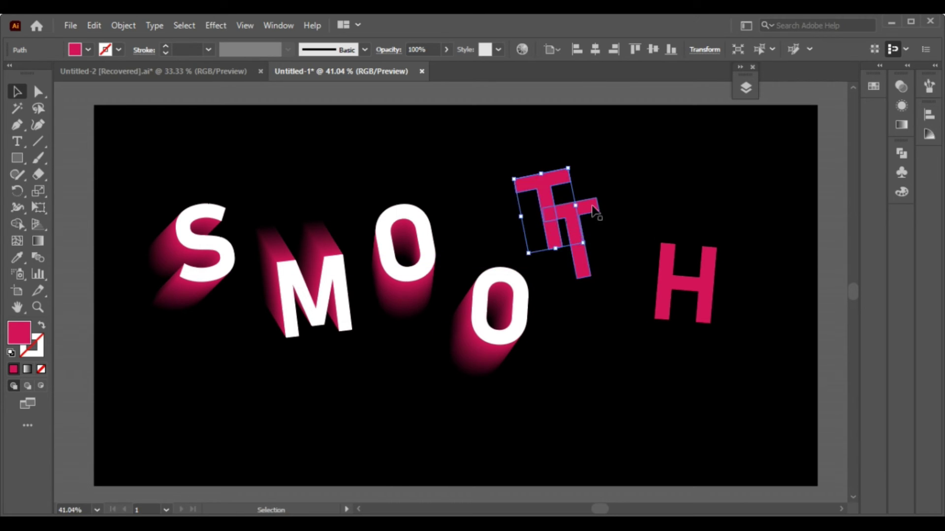
click(430, 46)
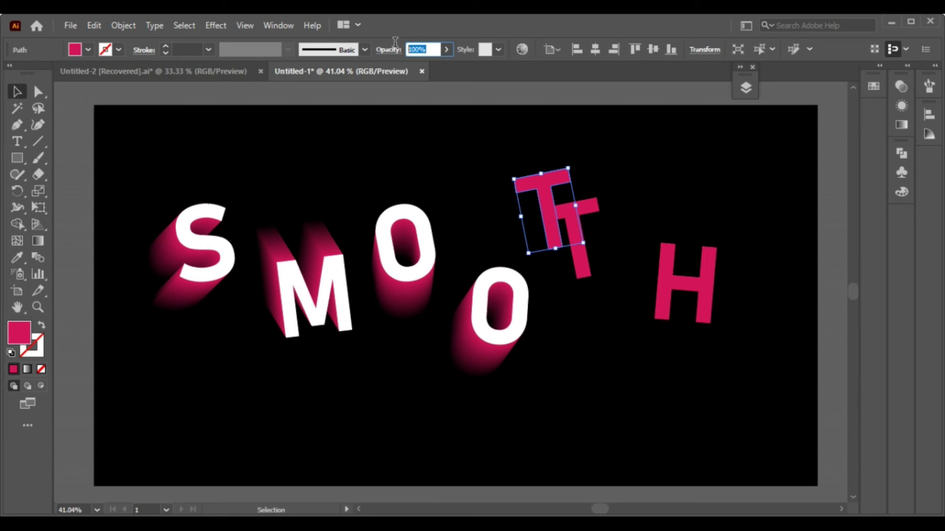
text(1)
key(Return)
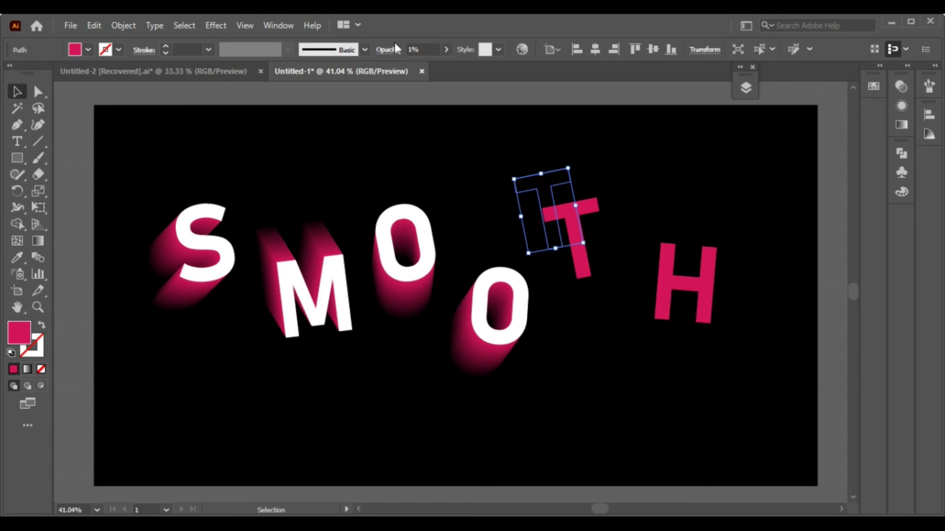
Step: Bring the pink T to the front, copy it, and select both T shapes
click(595, 212)
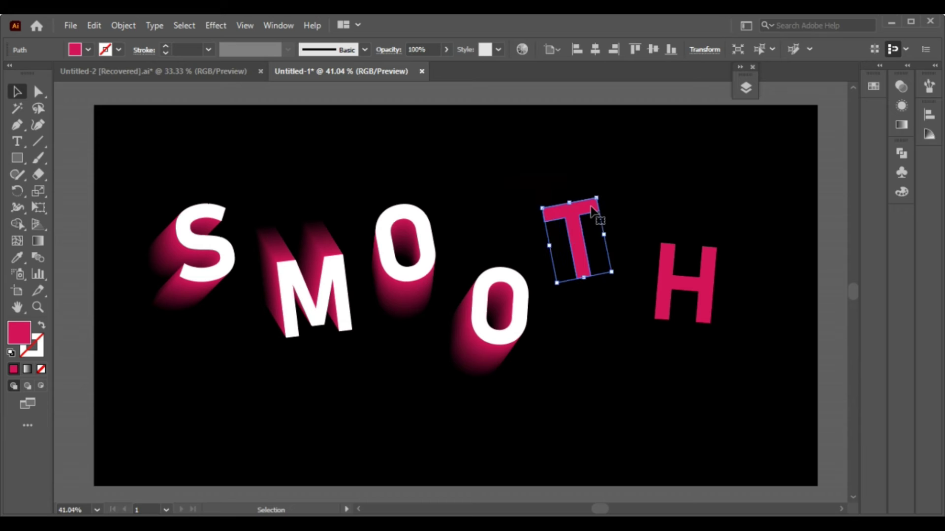
right_click(596, 212)
mouse_move(630, 447)
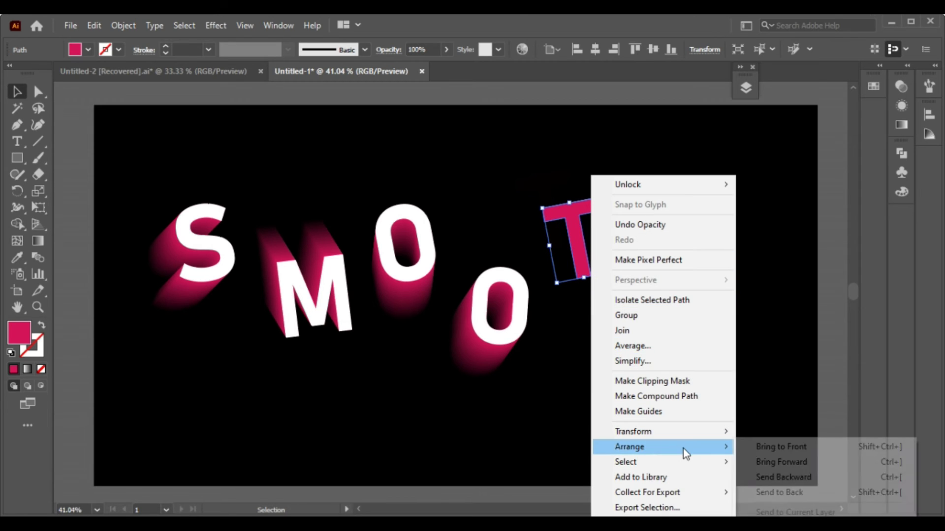
click(762, 448)
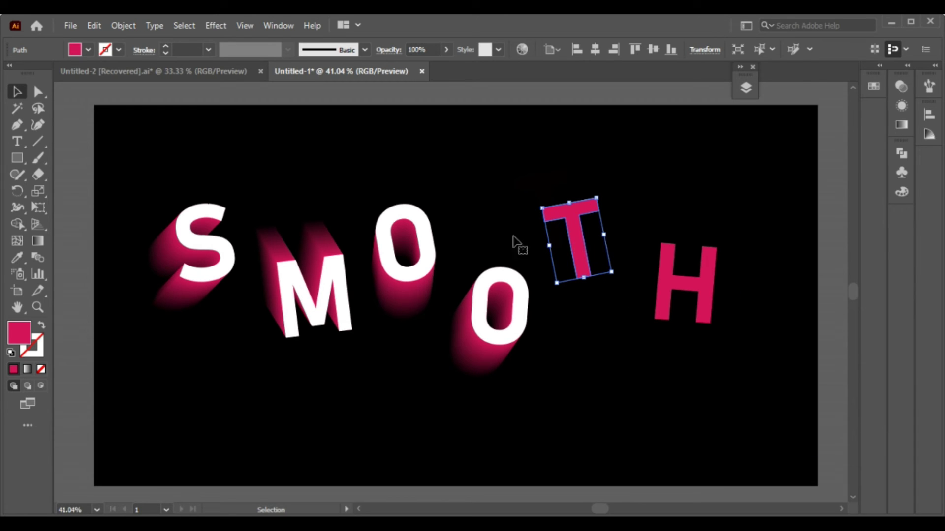
click(125, 26)
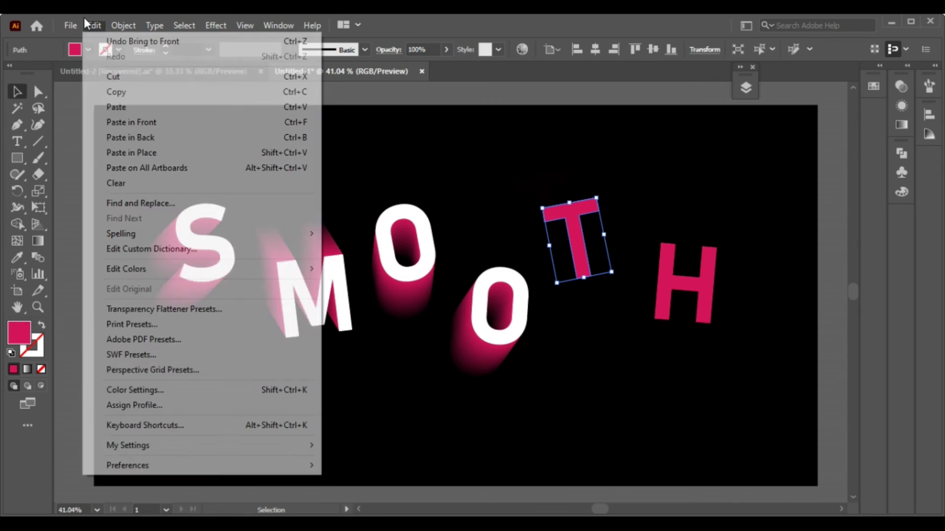
click(126, 92)
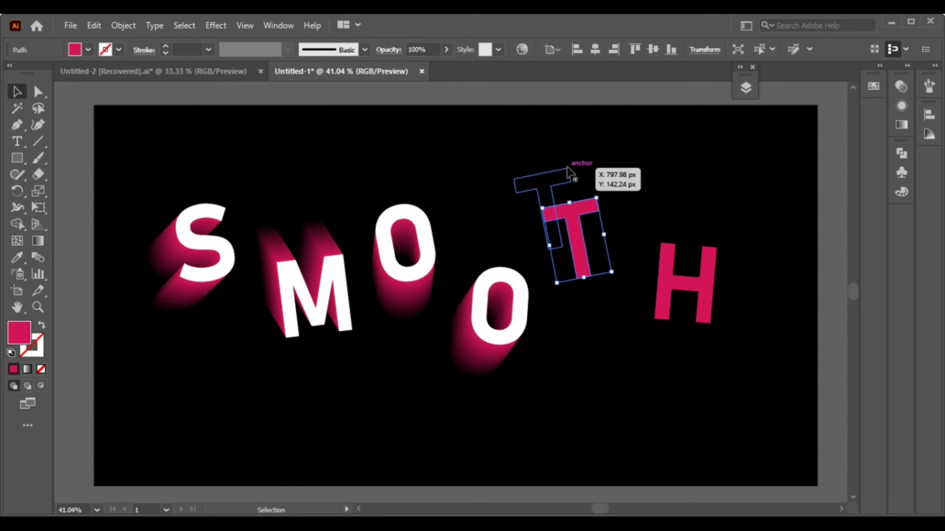
drag(524, 138, 583, 216)
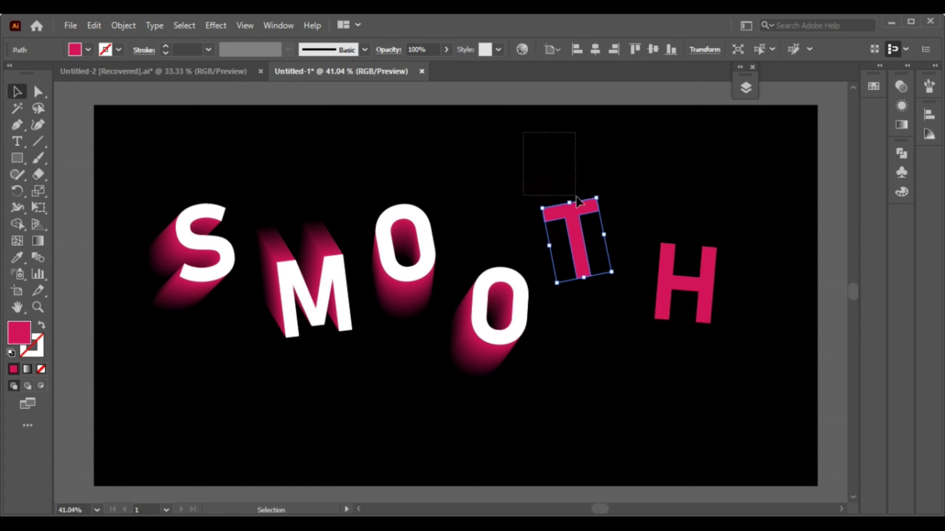
Step: Blend the two T shapes with 50 specified steps
click(123, 25)
mouse_move(176, 409)
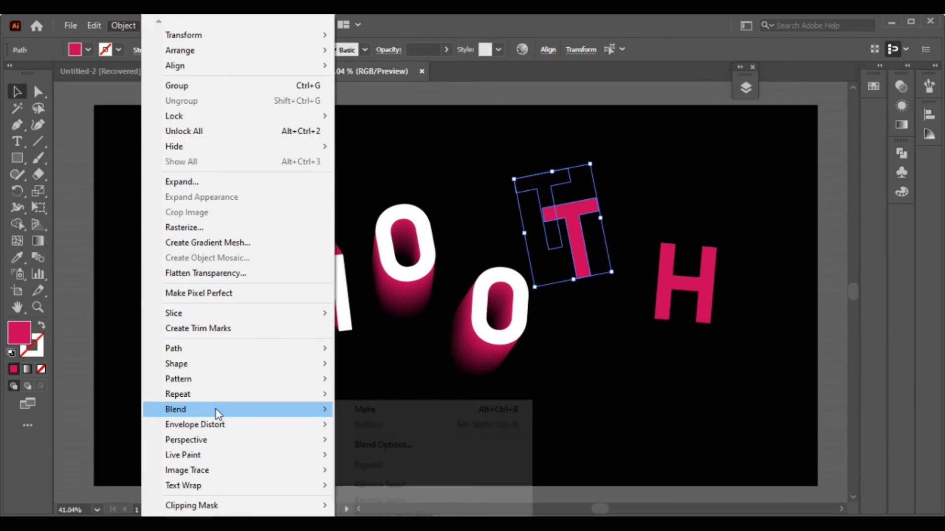
click(365, 410)
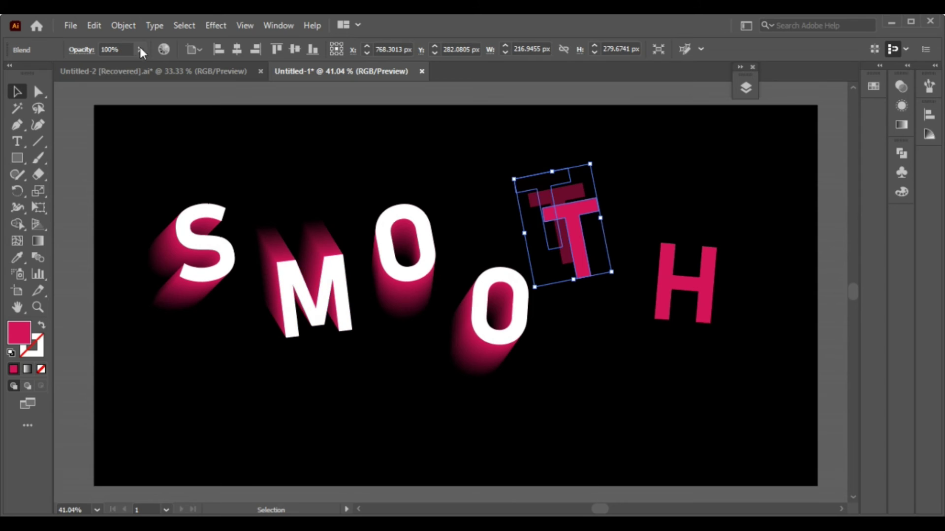
click(124, 25)
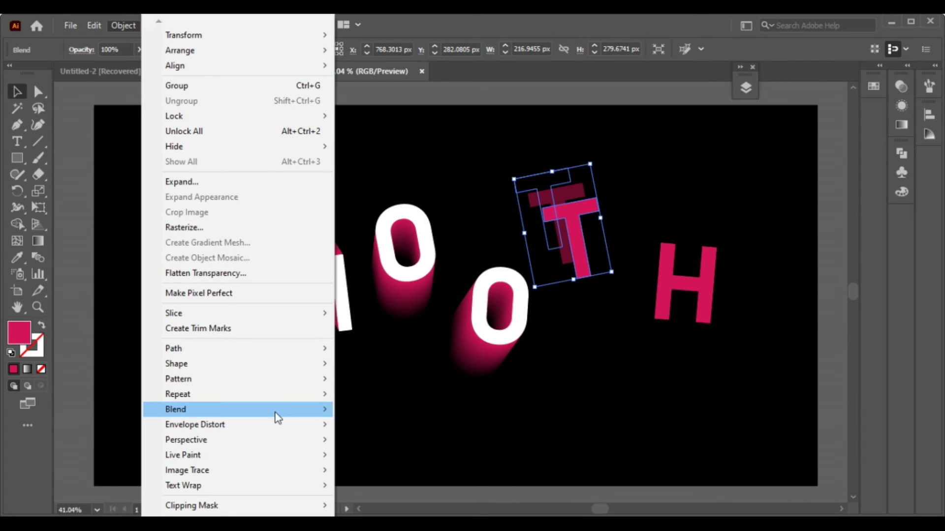
mouse_move(221, 409)
click(393, 444)
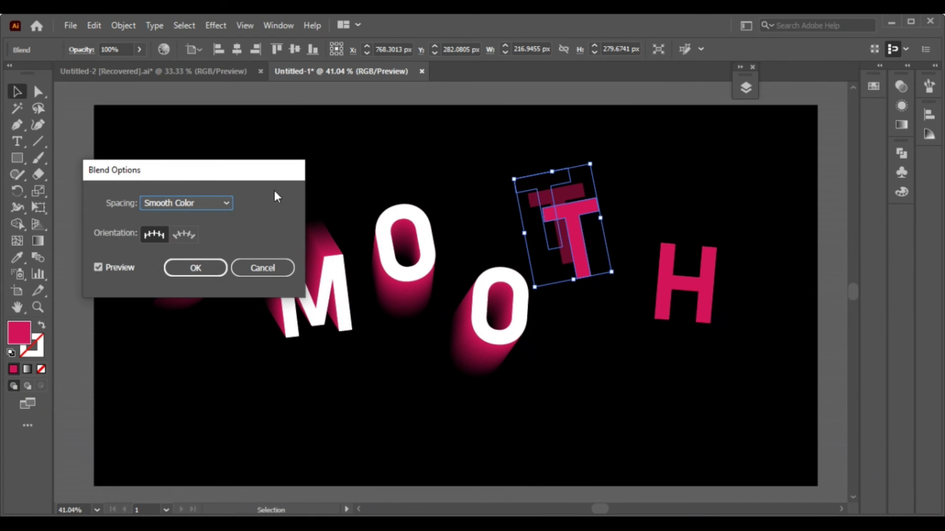
click(193, 202)
click(203, 233)
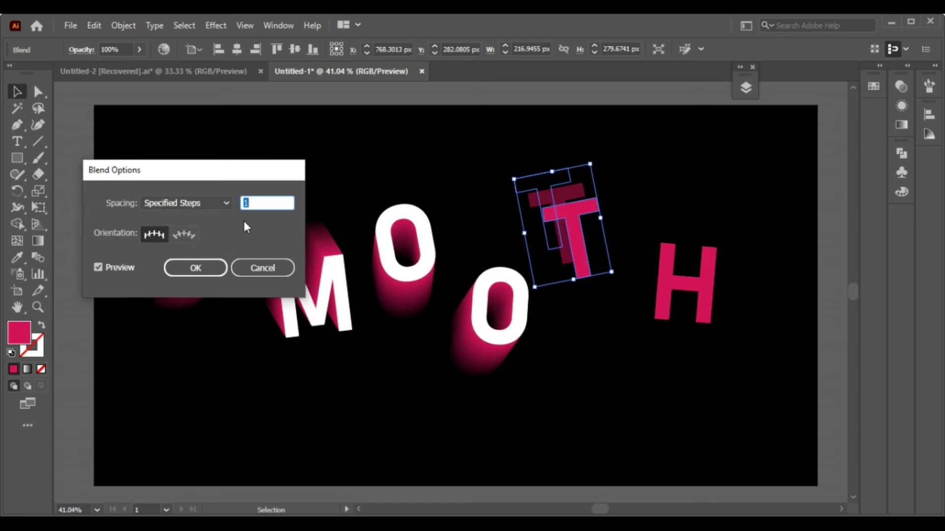
text(50)
key(Return)
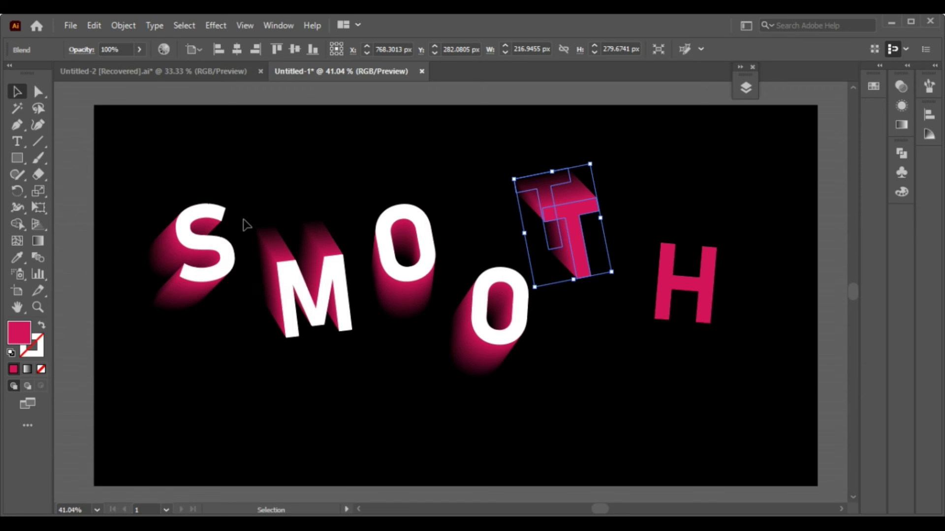
Step: Paste a white-filled T in front of the blend, then select the pink H
click(98, 24)
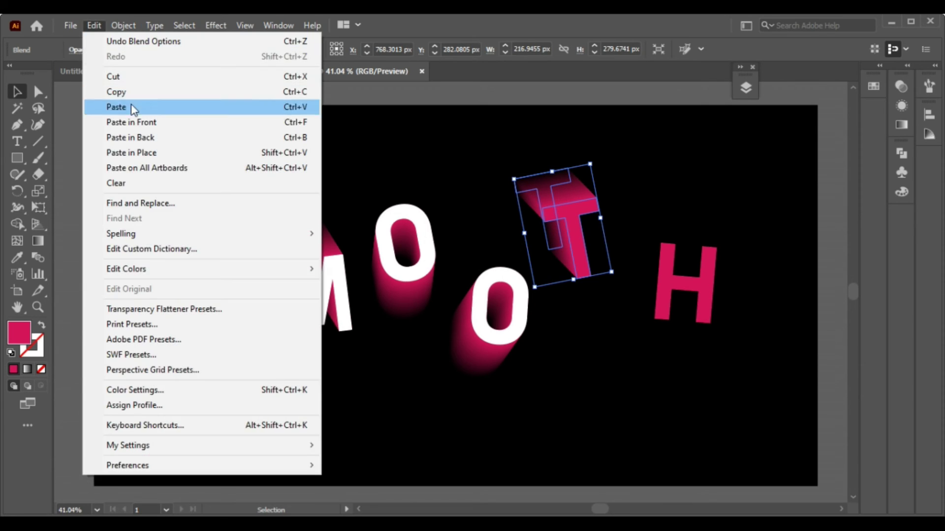
click(141, 118)
click(88, 49)
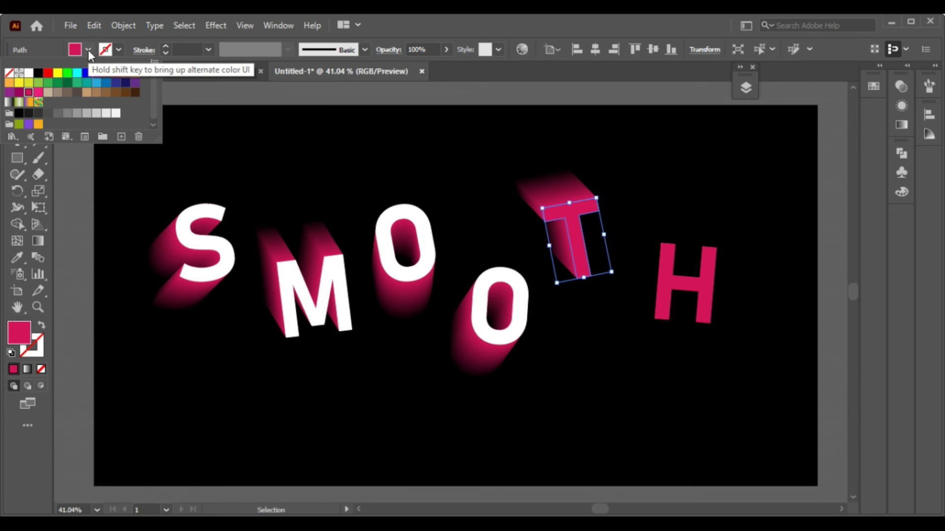
click(29, 73)
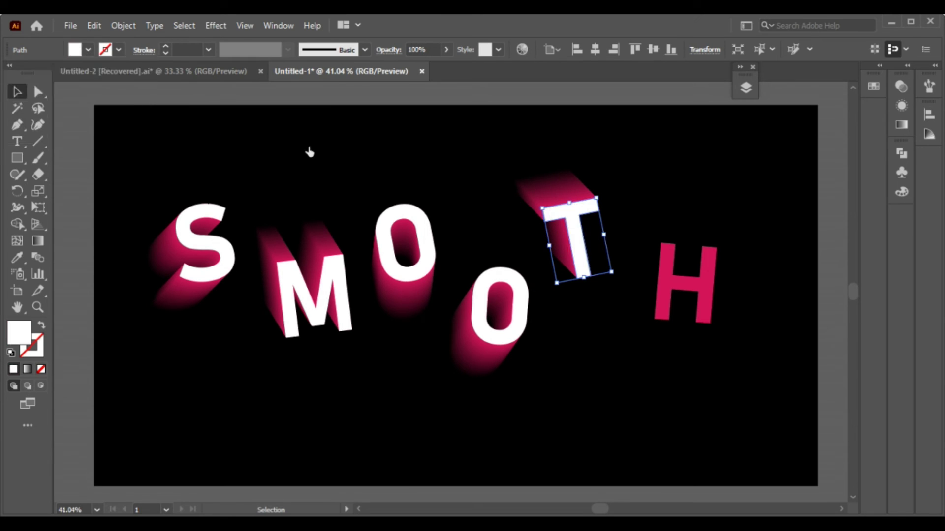
click(474, 165)
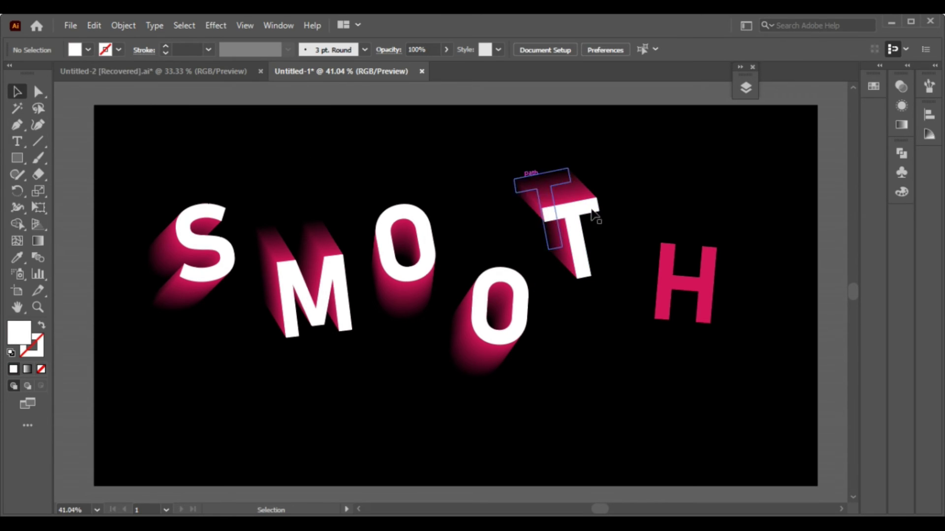
click(667, 281)
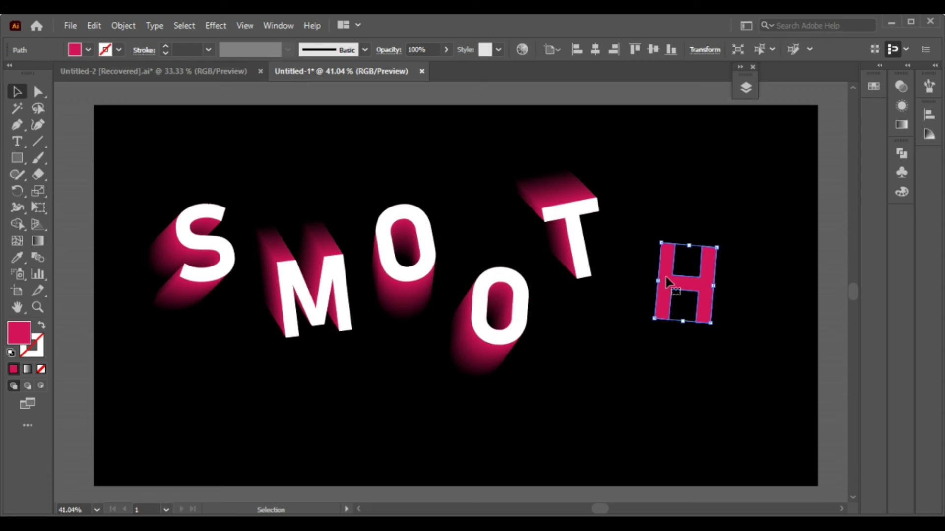
click(77, 30)
click(82, 25)
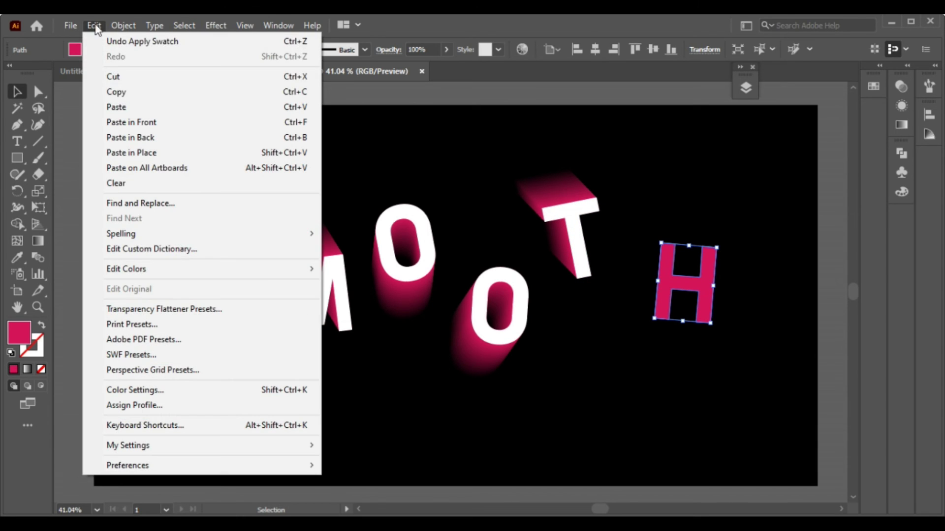
Step: Paste a copy of the H in front, offset it down-left, and set its opacity to 1%
click(149, 96)
click(88, 25)
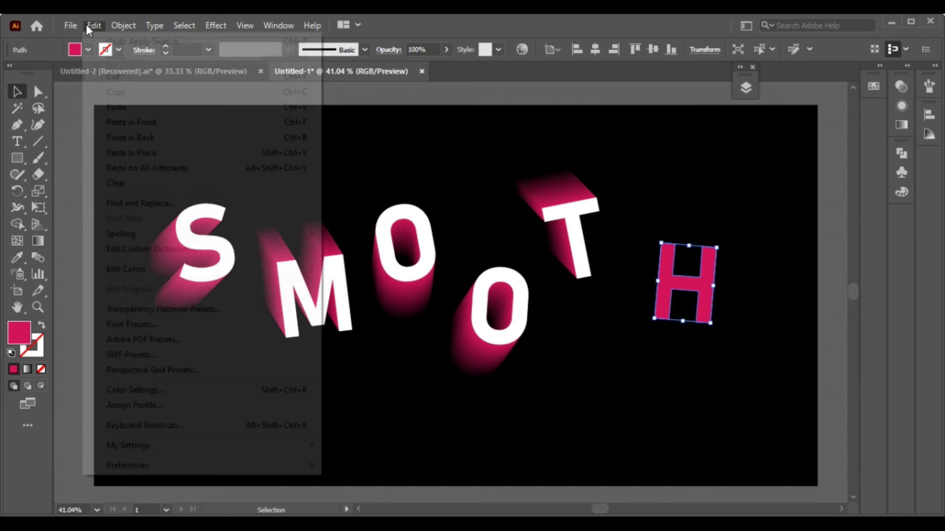
click(179, 126)
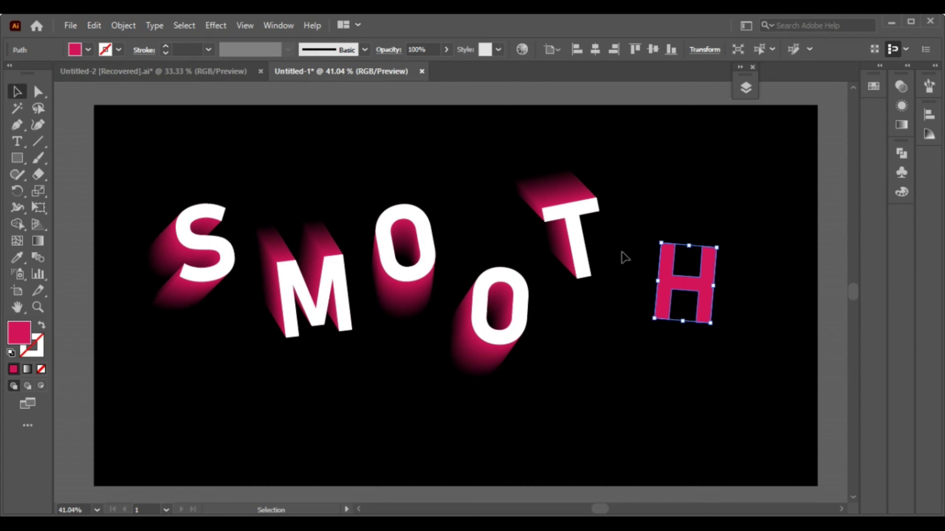
mouse_move(695, 288)
mouse_down()
mouse_move(672, 307)
mouse_move(717, 316)
mouse_up()
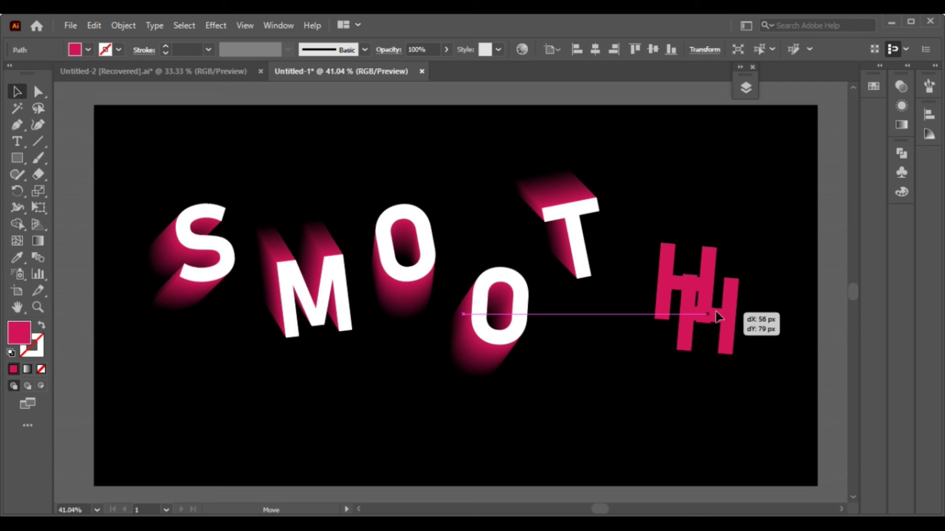
drag(715, 312, 668, 321)
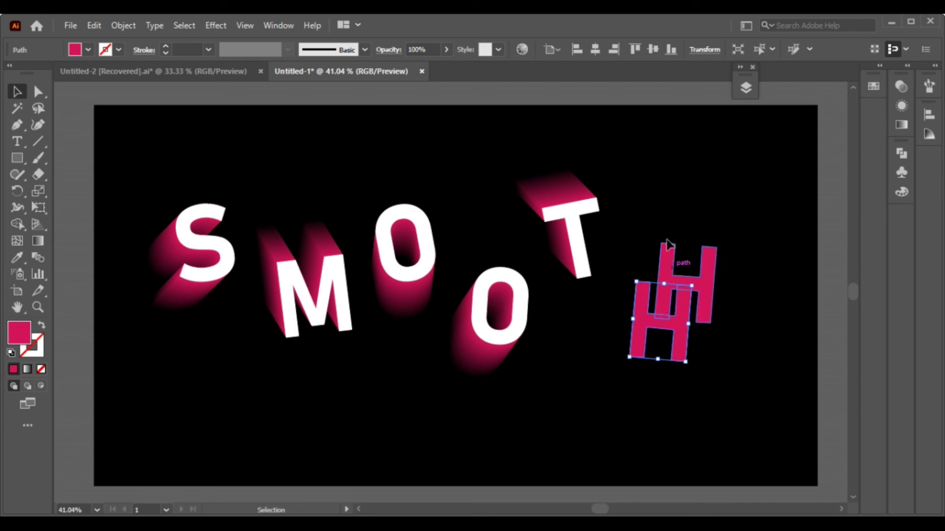
click(432, 49)
text(1)
key(Return)
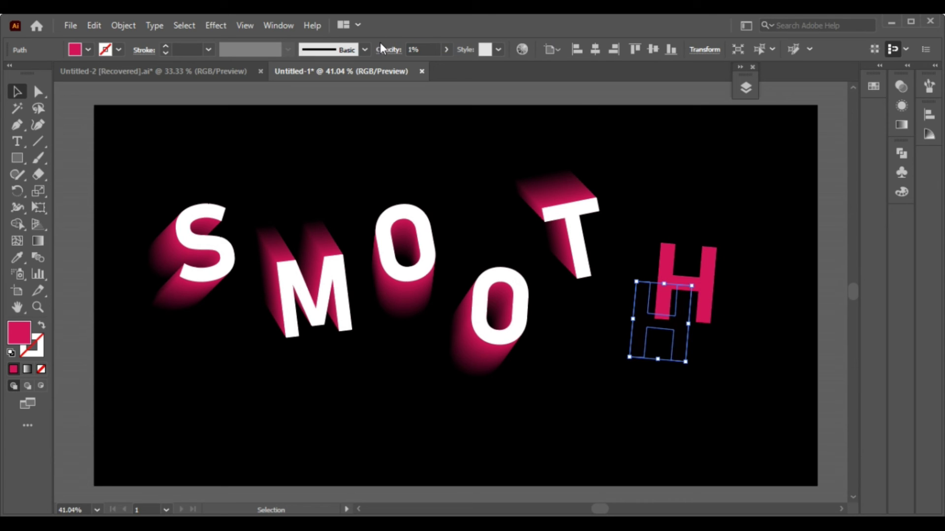
Step: Bring the pink H to the front, copy it, and add the faint H copy to the selection
click(661, 256)
right_click(663, 258)
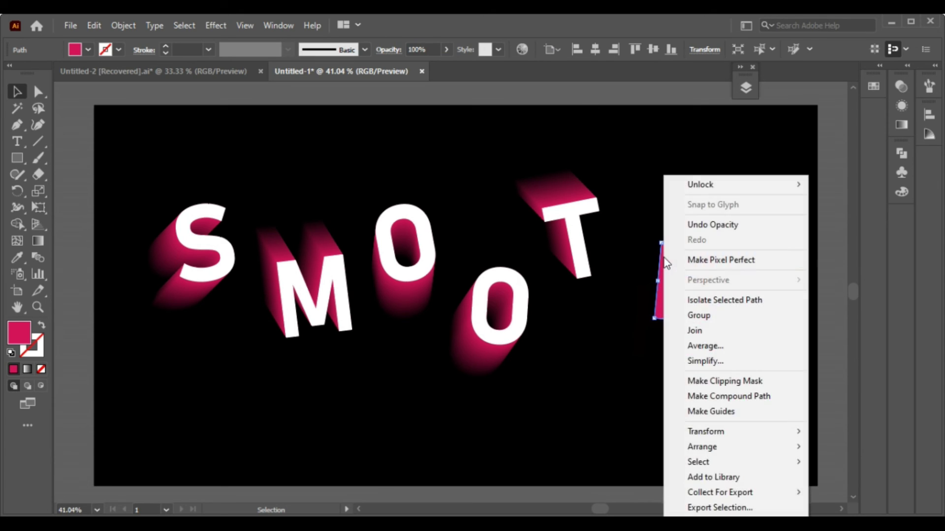
mouse_move(701, 446)
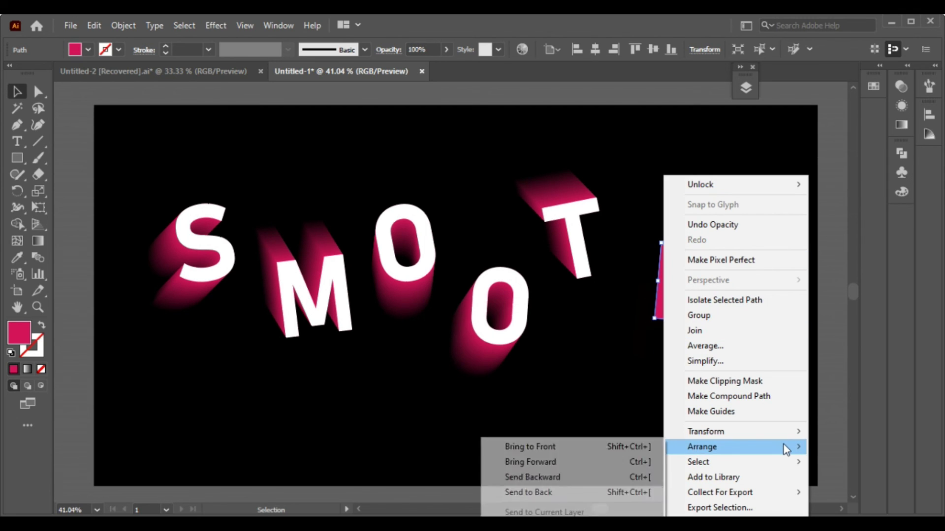
click(653, 447)
click(97, 26)
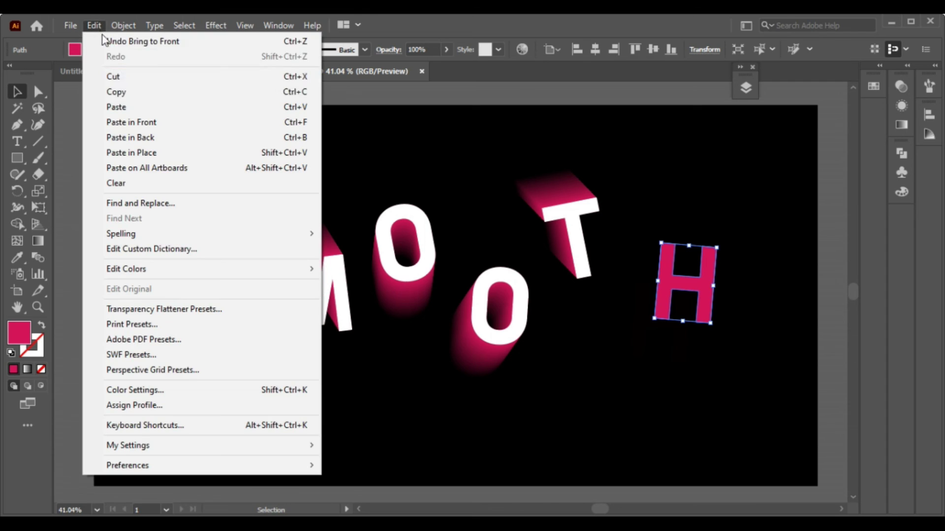
click(142, 94)
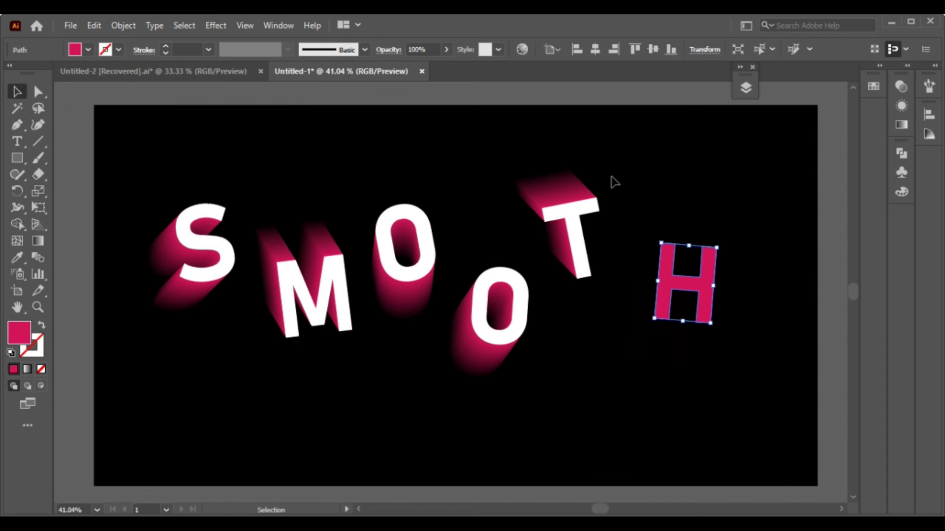
shift+click(733, 363)
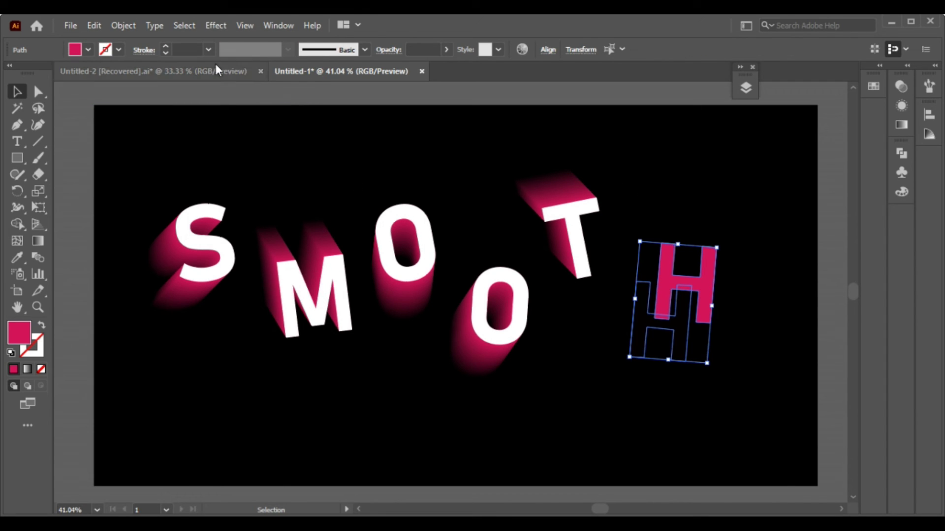
Step: Blend the two H shapes with 30 specified steps
click(124, 25)
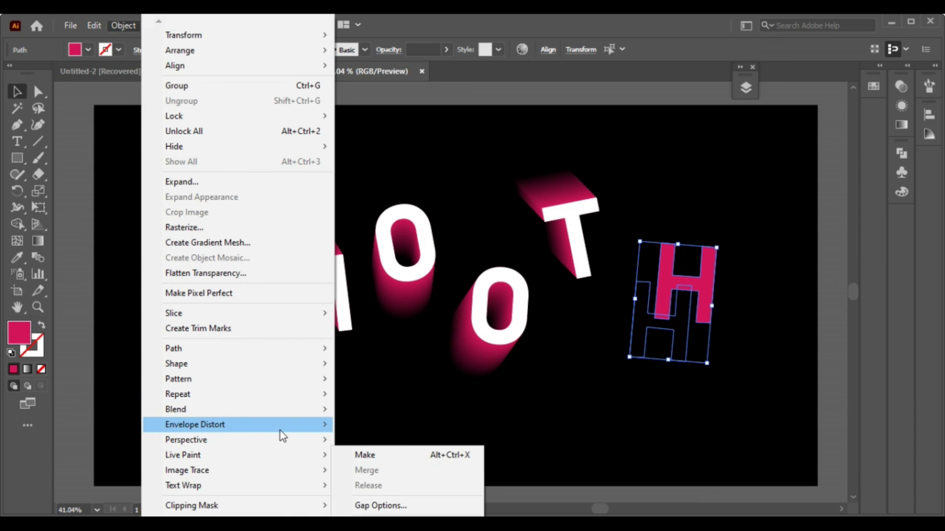
mouse_move(176, 409)
click(346, 409)
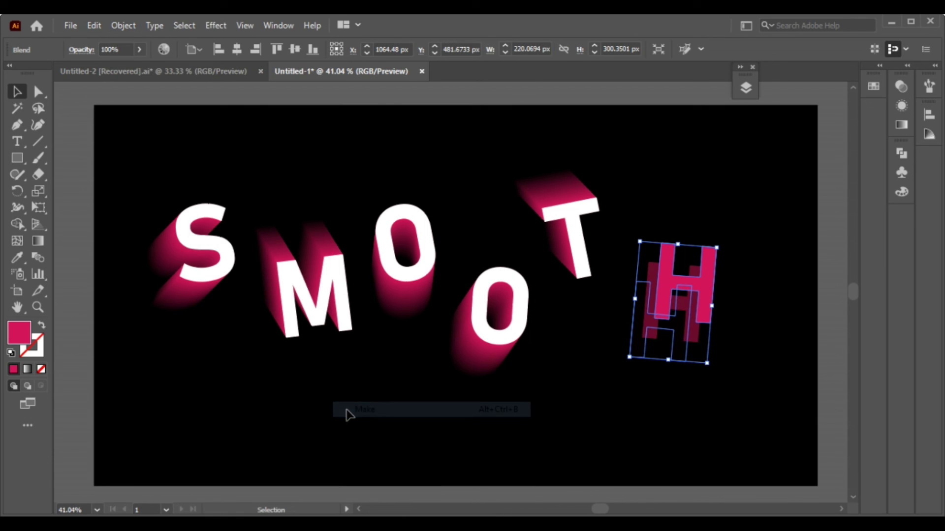
click(116, 31)
mouse_move(195, 424)
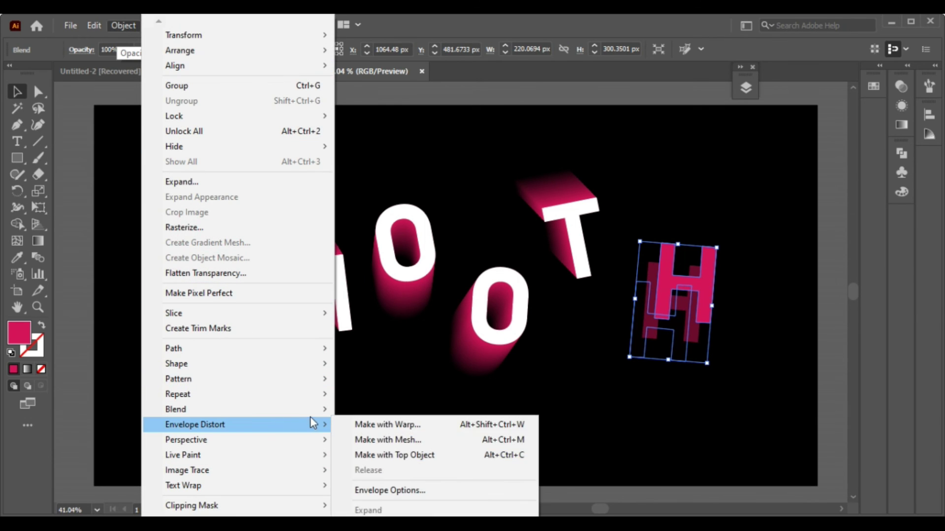
click(392, 448)
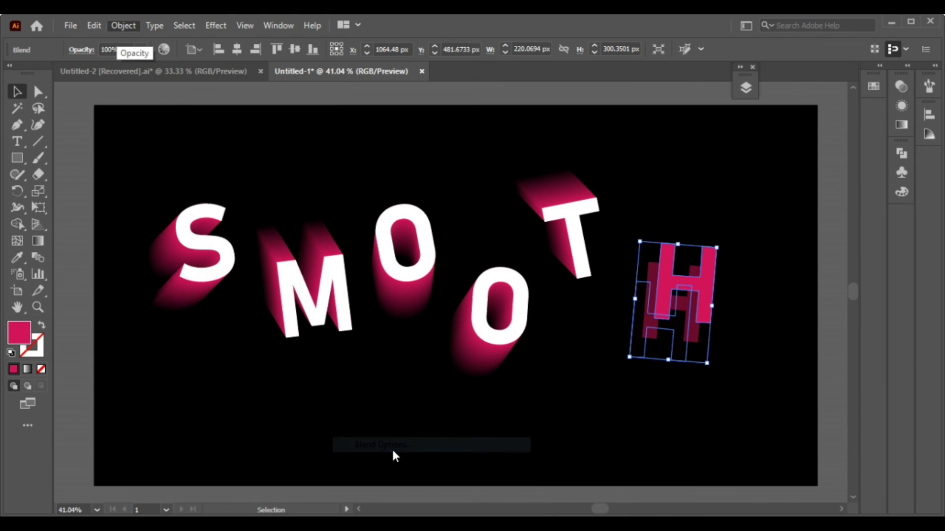
click(197, 204)
click(205, 234)
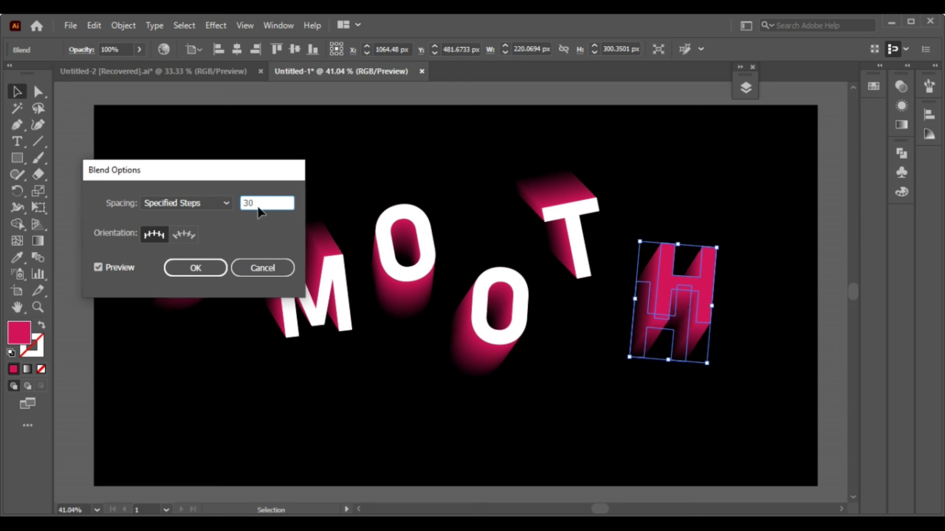
key(Return)
Step: Paste the copied H in front with a white fill
click(94, 24)
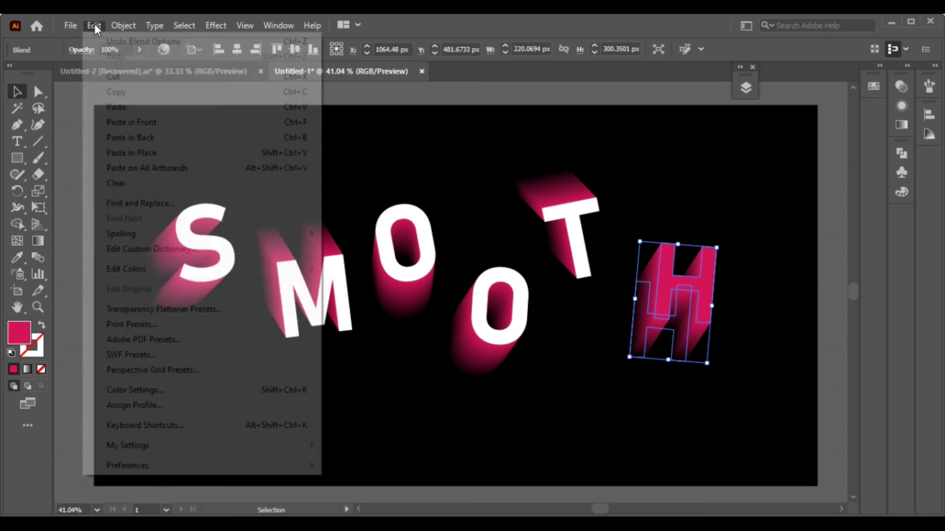
click(155, 123)
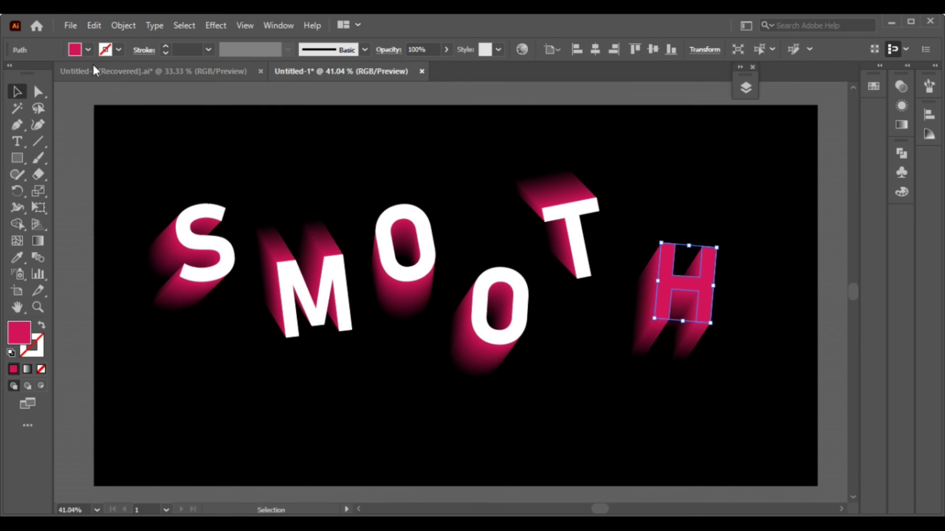
click(88, 49)
click(28, 73)
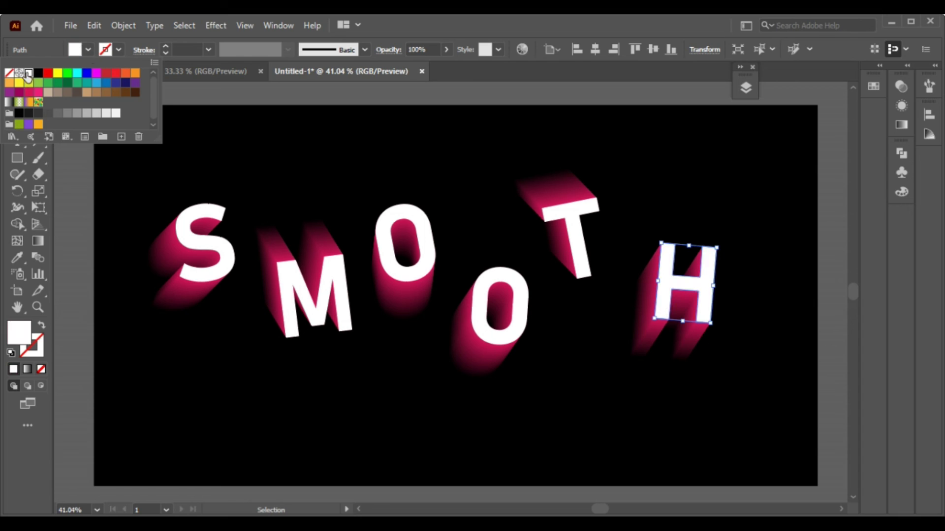
click(385, 163)
click(729, 167)
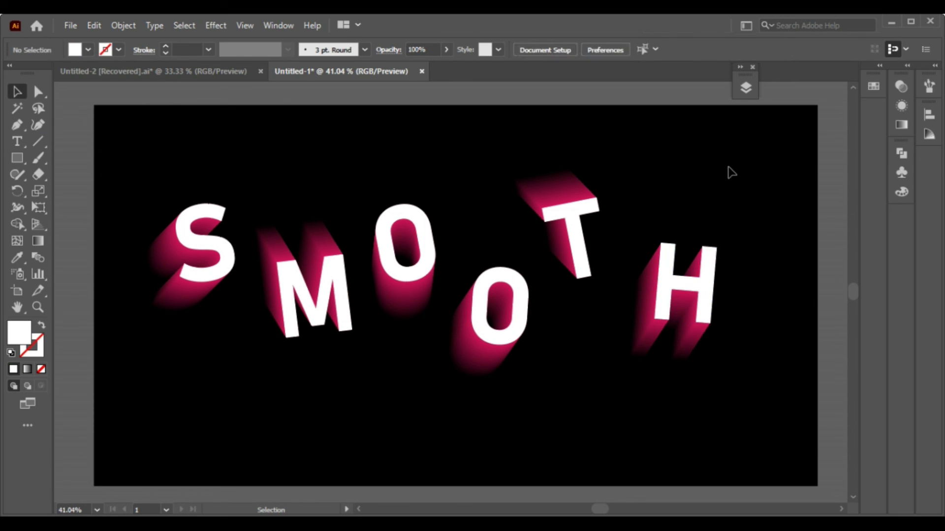
Step: Group the S, M and first O each with its pink shadow
drag(138, 191, 207, 296)
right_click(198, 214)
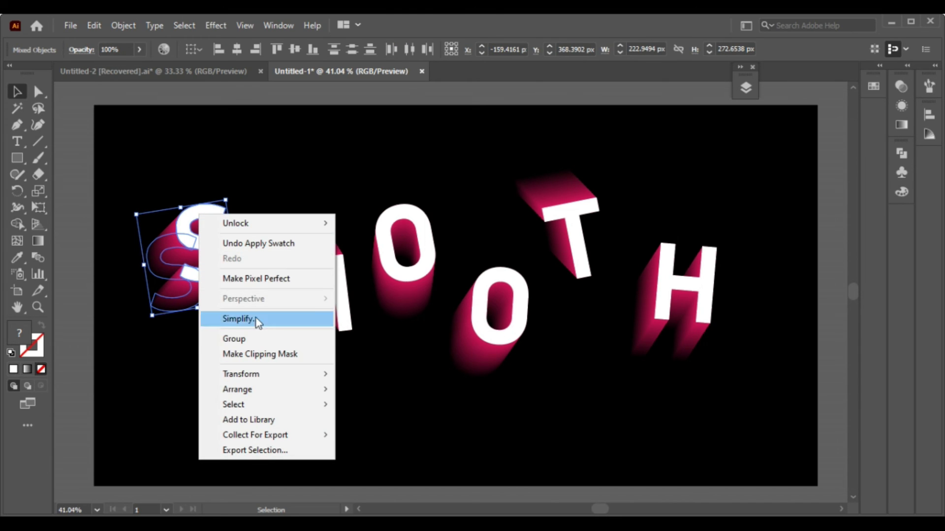
click(265, 343)
drag(268, 178, 344, 365)
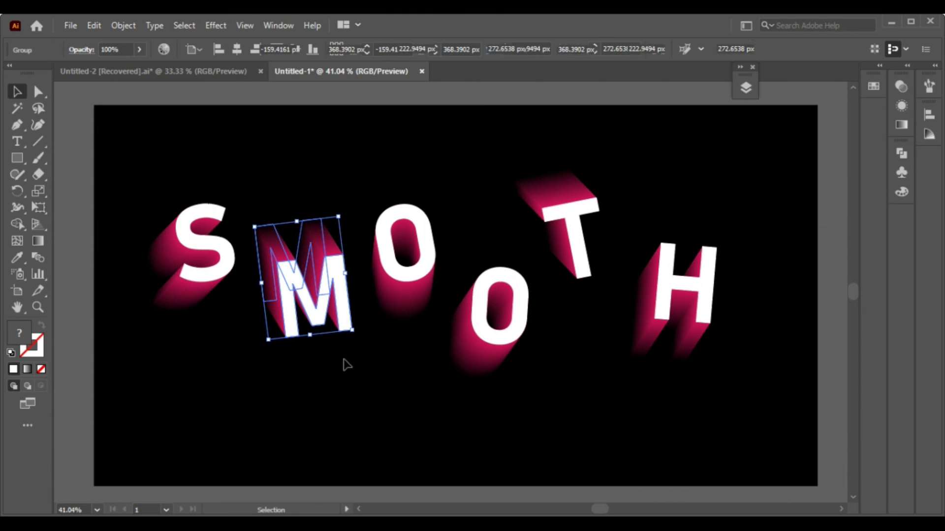
right_click(308, 229)
click(386, 347)
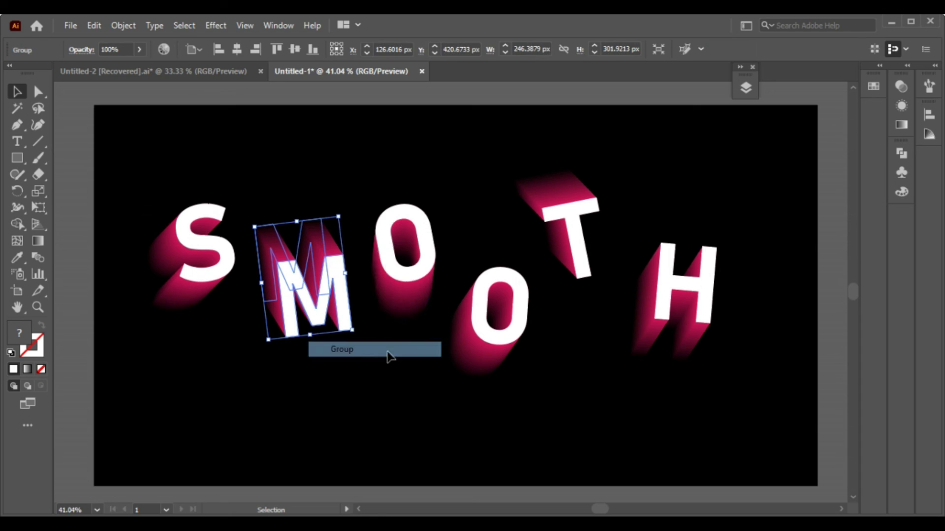
mouse_move(373, 147)
mouse_down()
mouse_move(428, 317)
mouse_move(413, 278)
mouse_up()
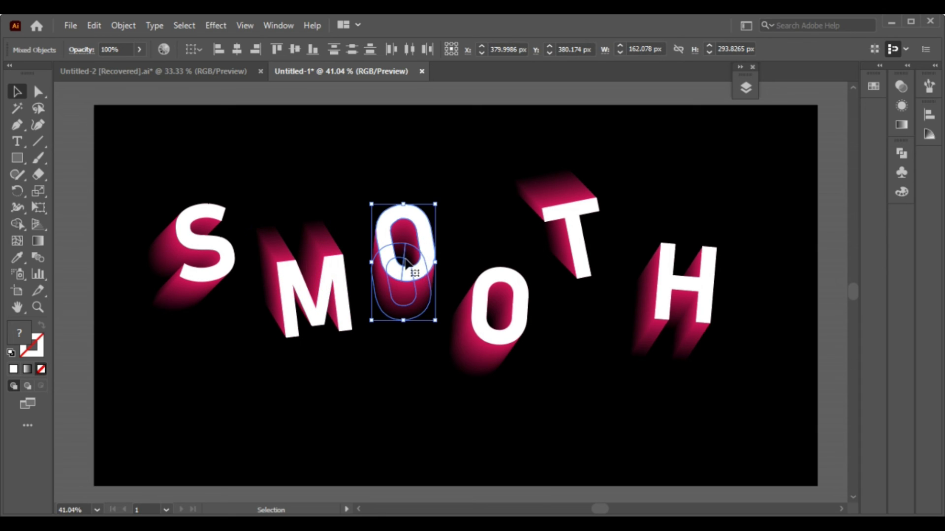
right_click(406, 261)
click(443, 382)
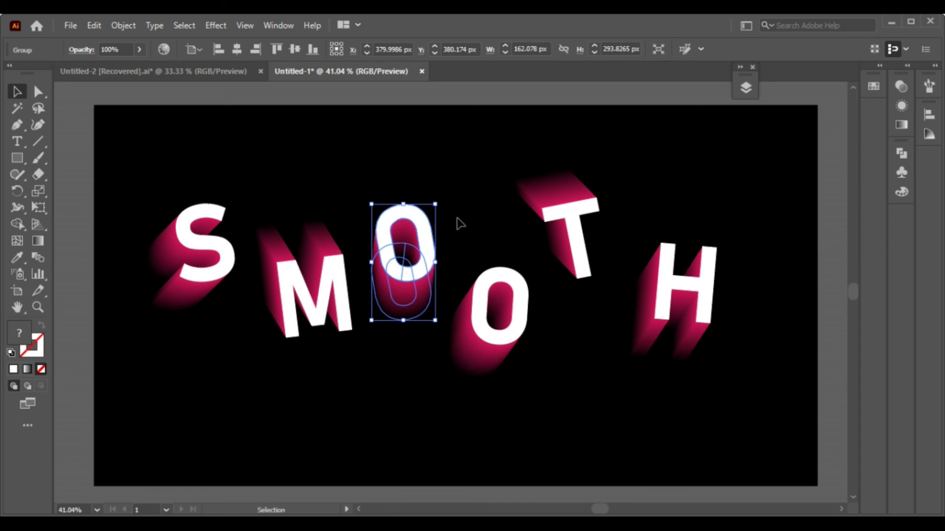
Step: Group the second O, T and H each with its pink shadow
mouse_move(460, 224)
mouse_down()
mouse_move(538, 371)
mouse_move(534, 418)
mouse_up()
right_click(492, 301)
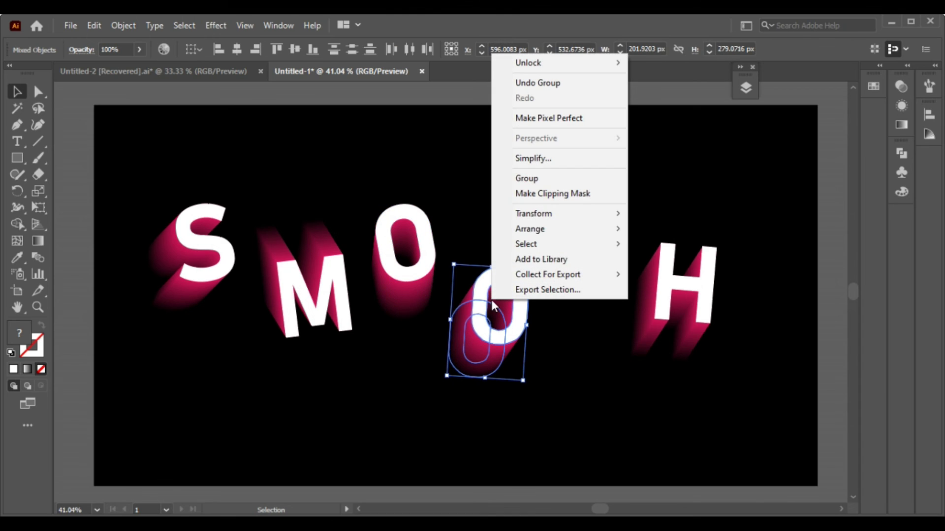
click(573, 181)
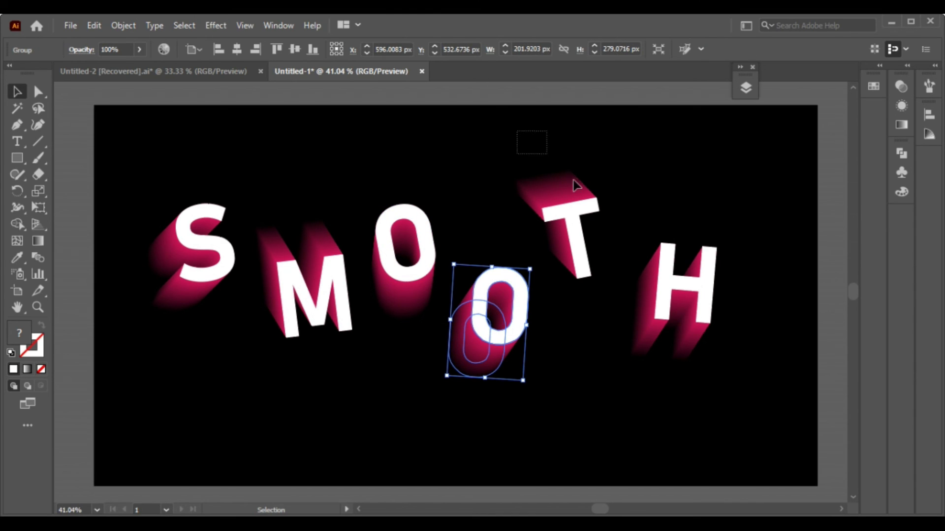
drag(574, 182, 606, 231)
right_click(568, 187)
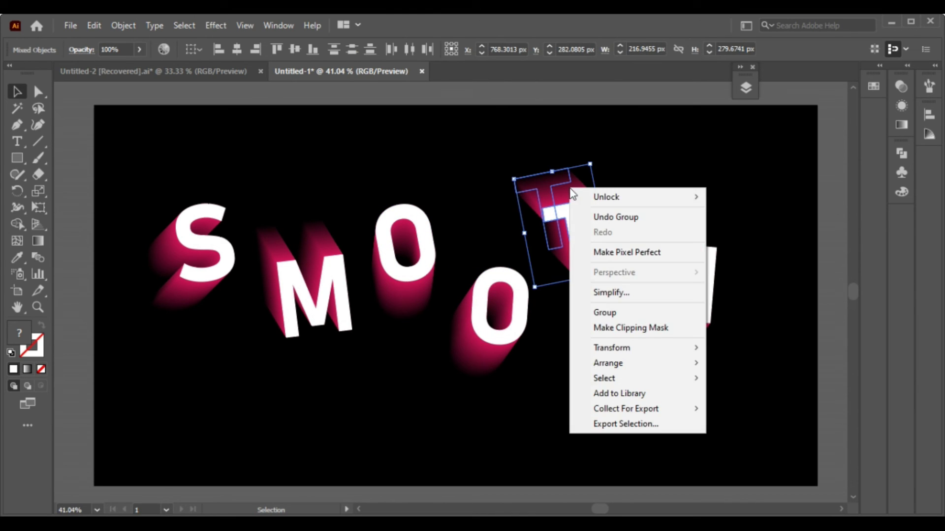
click(635, 320)
drag(663, 215, 719, 392)
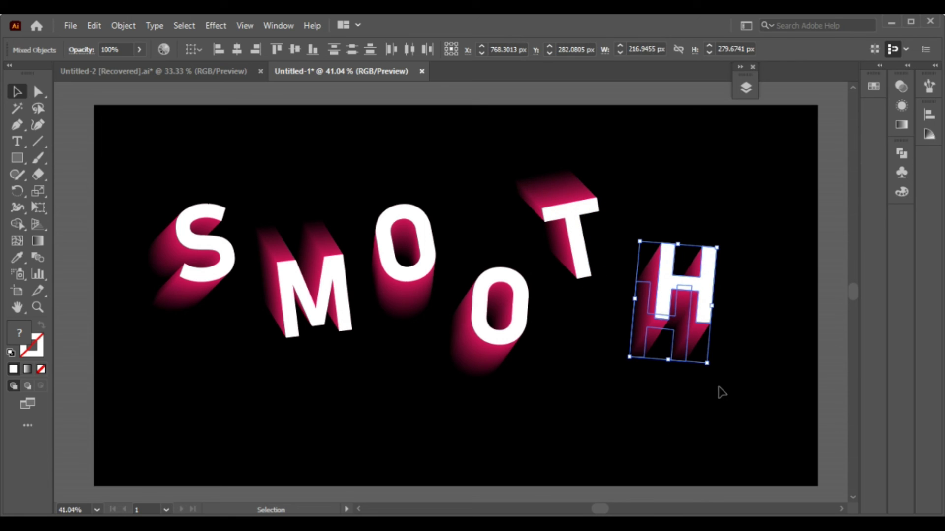
right_click(686, 275)
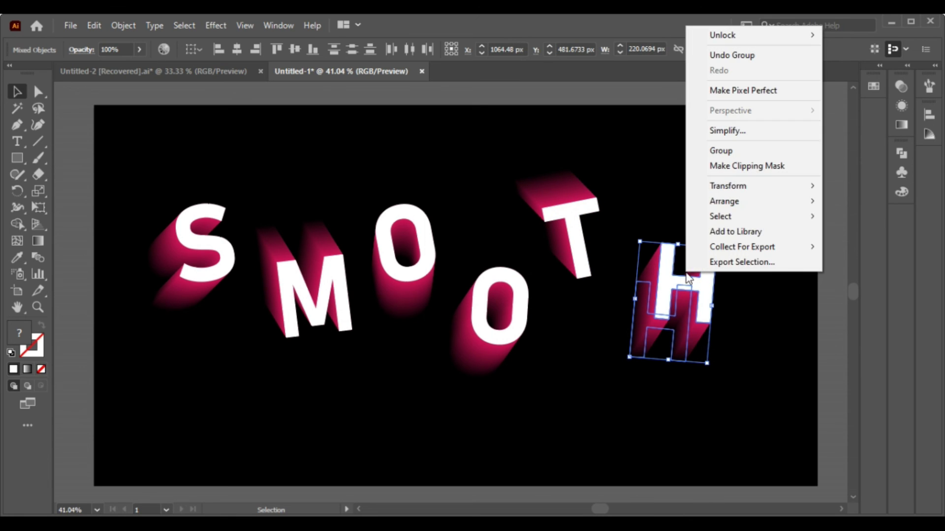
click(728, 153)
Step: Nudge the S group slightly to the right
click(573, 160)
click(180, 226)
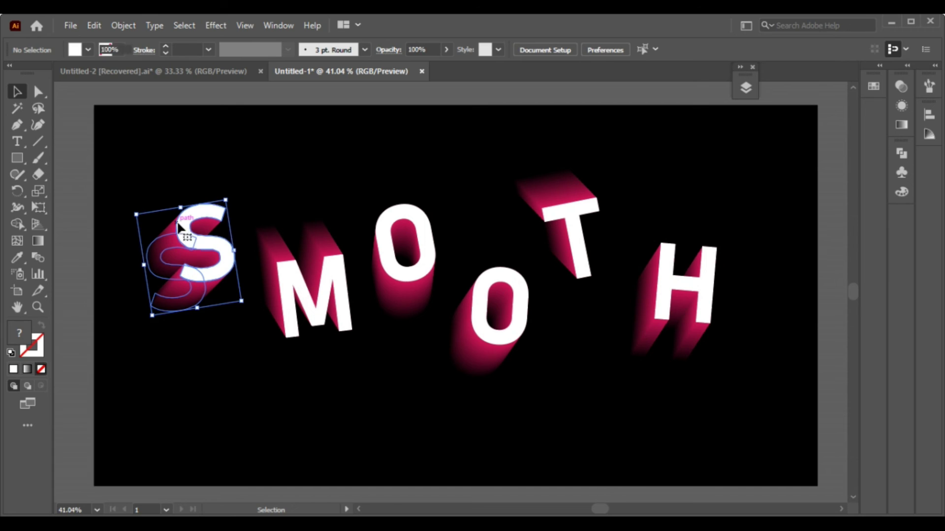
drag(180, 226, 212, 232)
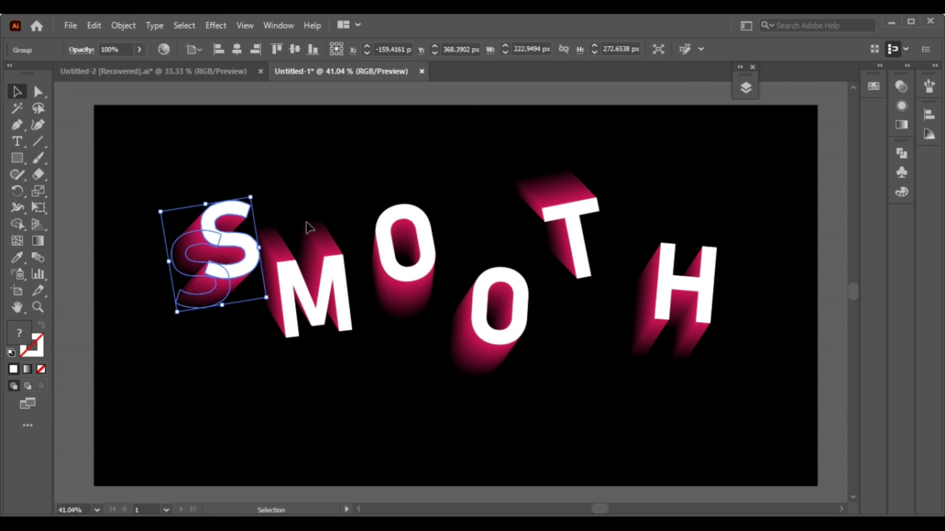
double_click(383, 239)
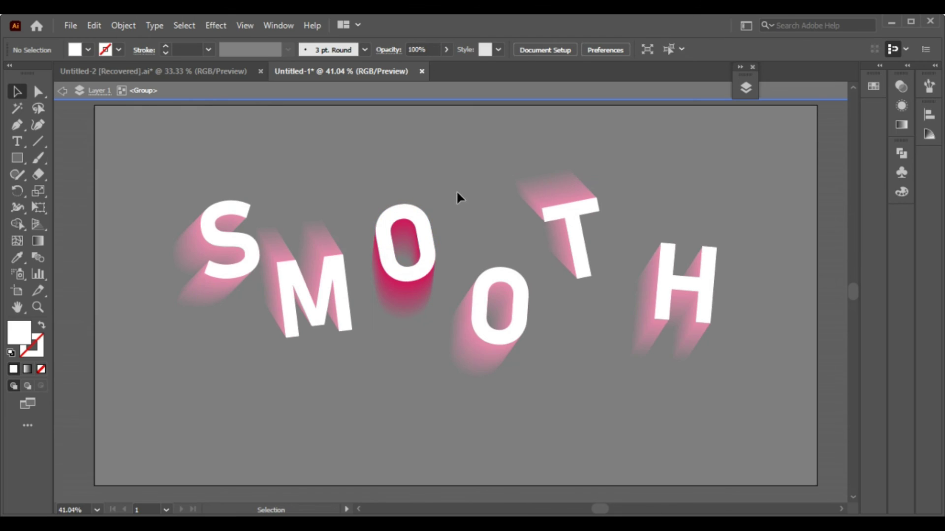
Step: Pull the first O, second O, T and H groups up and left toward their neighbours
double_click(456, 190)
click(424, 230)
drag(424, 230, 404, 217)
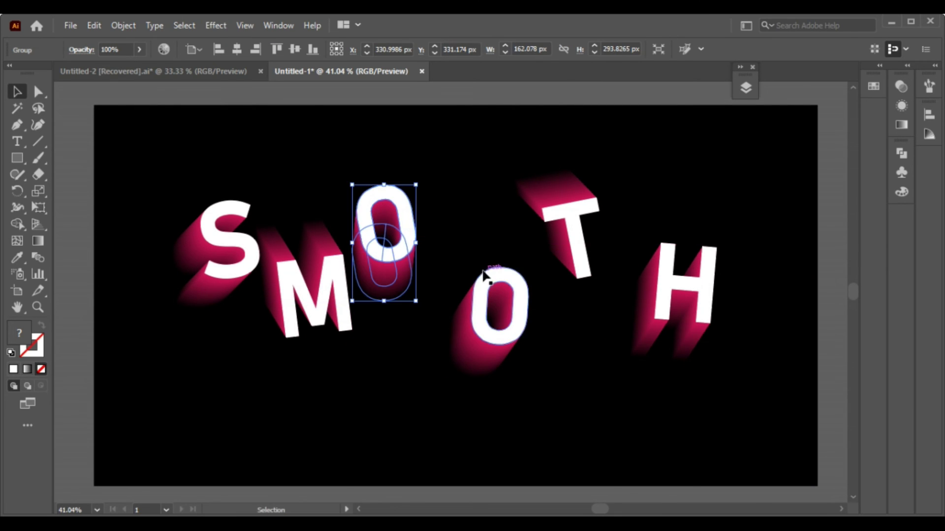
drag(492, 282, 461, 259)
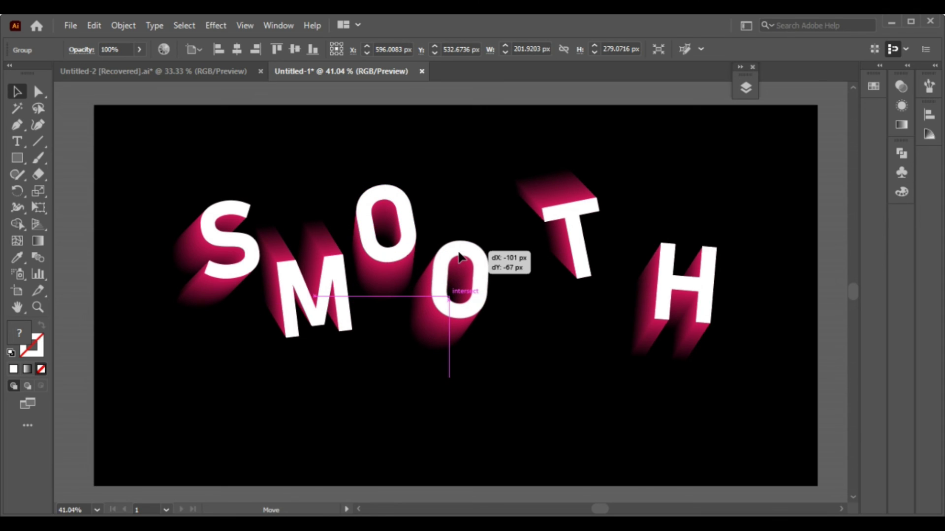
drag(461, 256, 460, 252)
drag(576, 222, 519, 221)
click(718, 284)
click(702, 295)
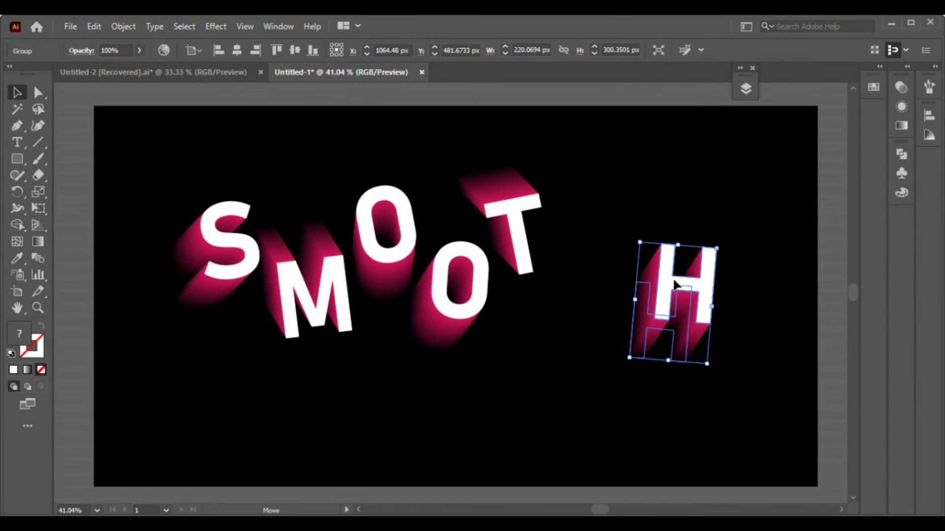
drag(676, 284, 617, 277)
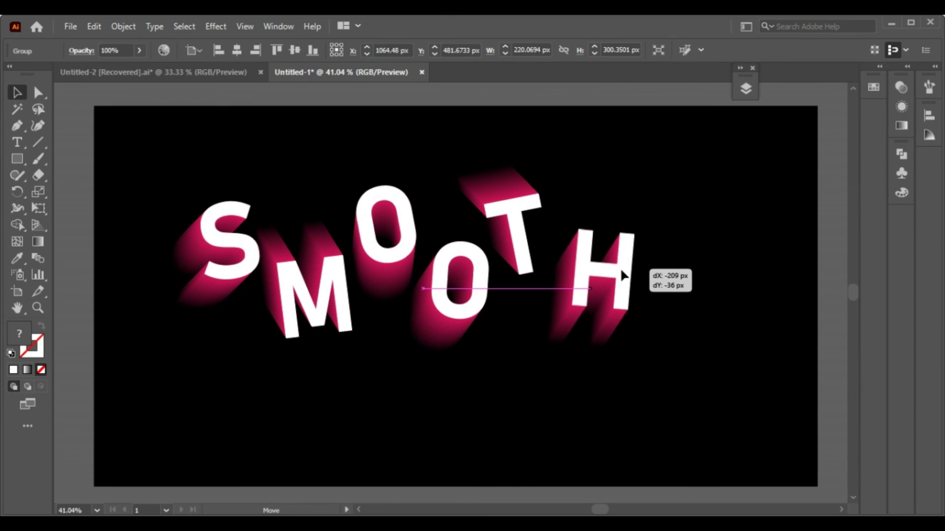
click(709, 269)
Step: Group all six SMOOTH letter groups and centre them horizontally and vertically on the artboard
mouse_move(240, 163)
mouse_down()
mouse_move(506, 310)
mouse_move(713, 397)
mouse_up()
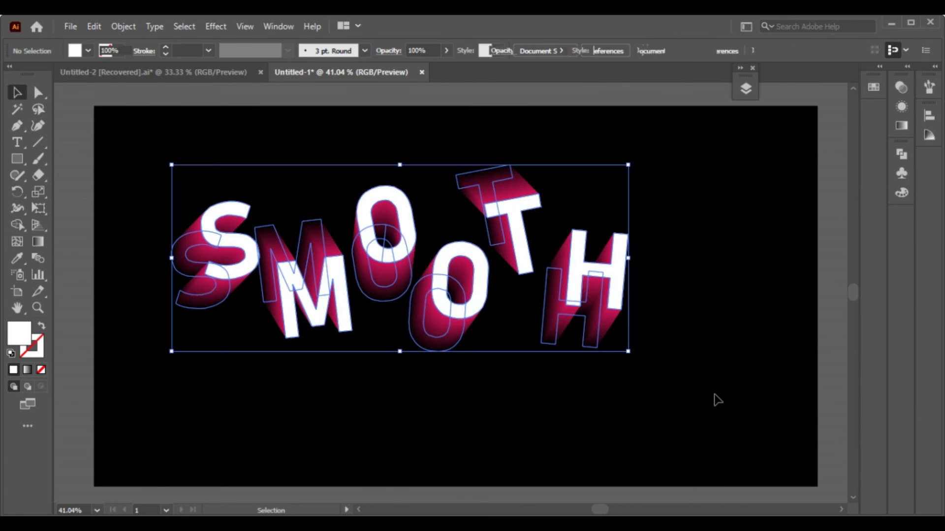
right_click(401, 230)
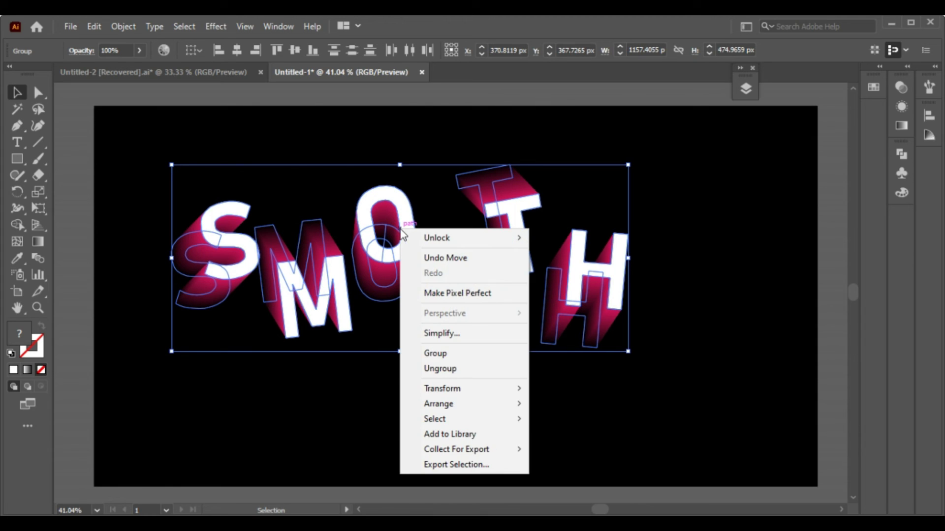
click(479, 351)
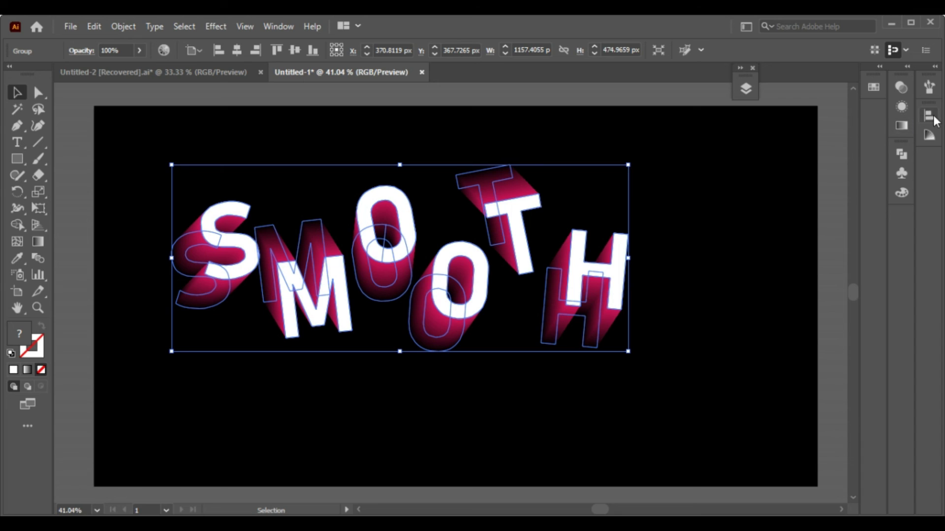
click(930, 116)
click(791, 146)
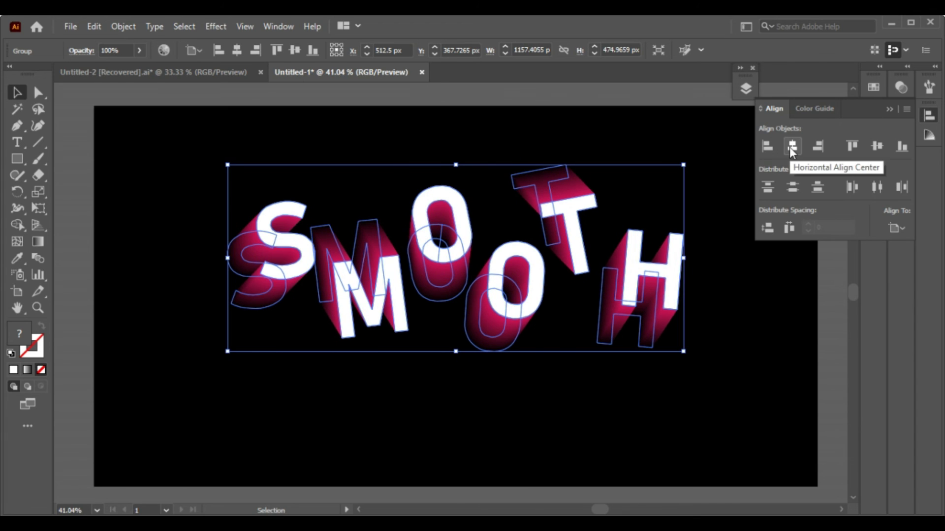
click(876, 147)
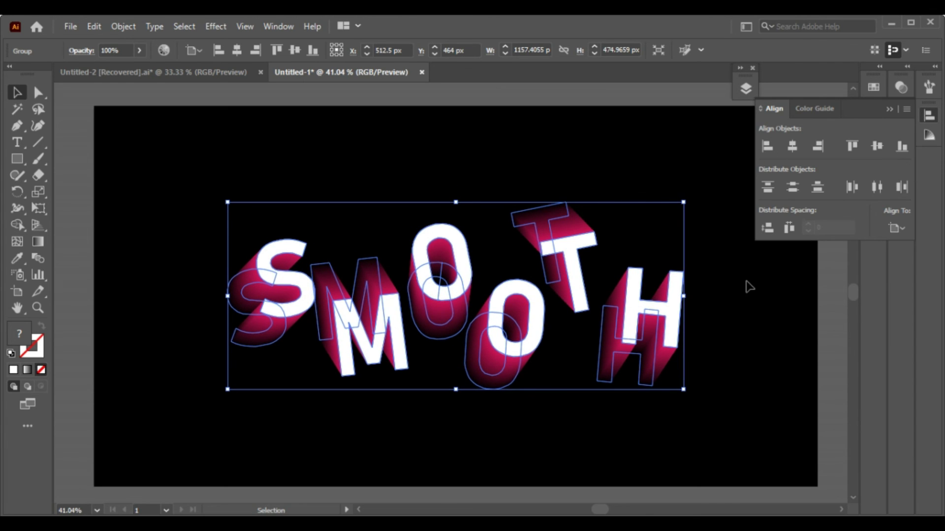
click(706, 217)
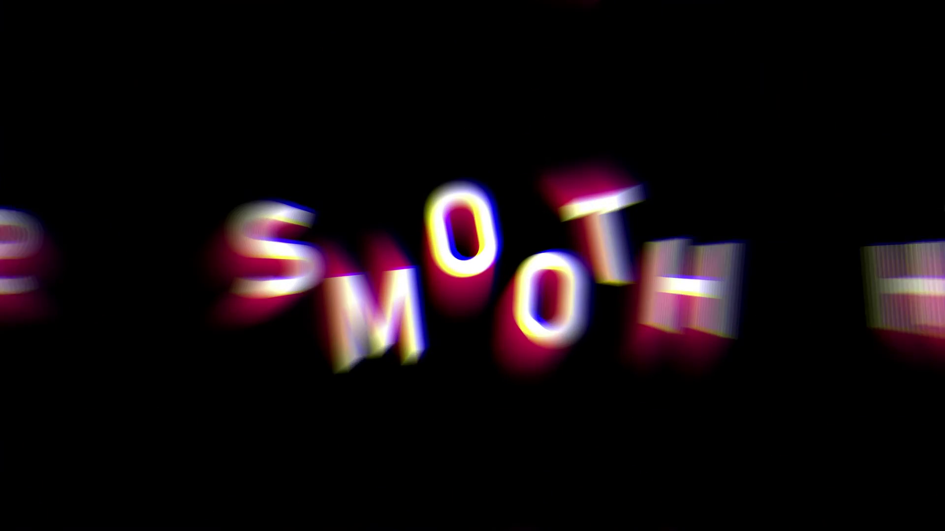